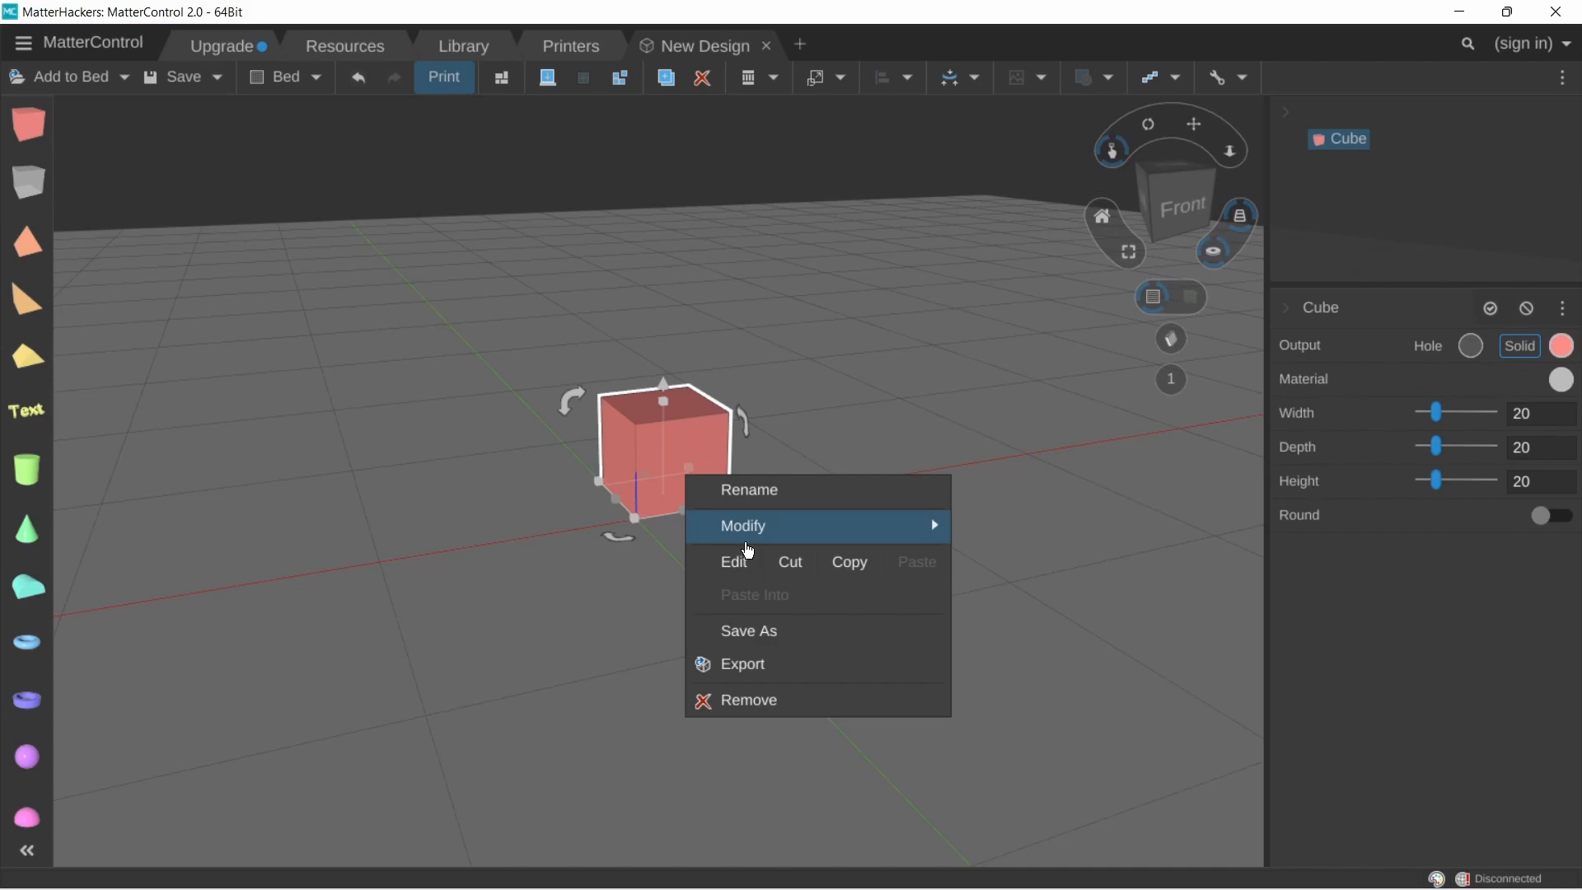
{"action": "left_click", "coordinate": [755, 541]}
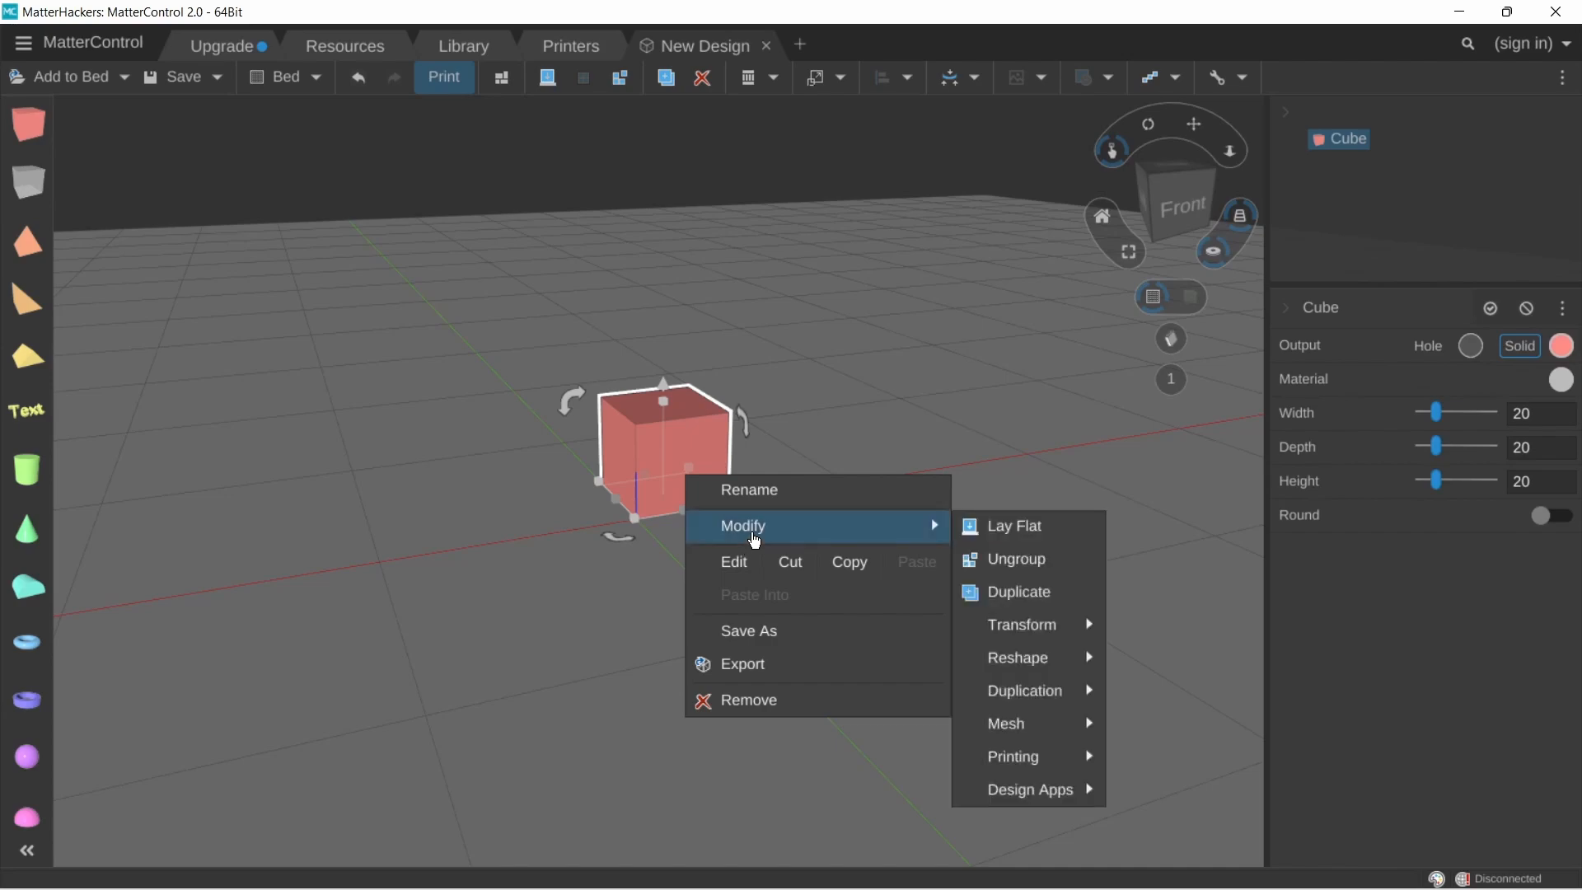
{"action": "left_click", "coordinate": [1062, 622]}
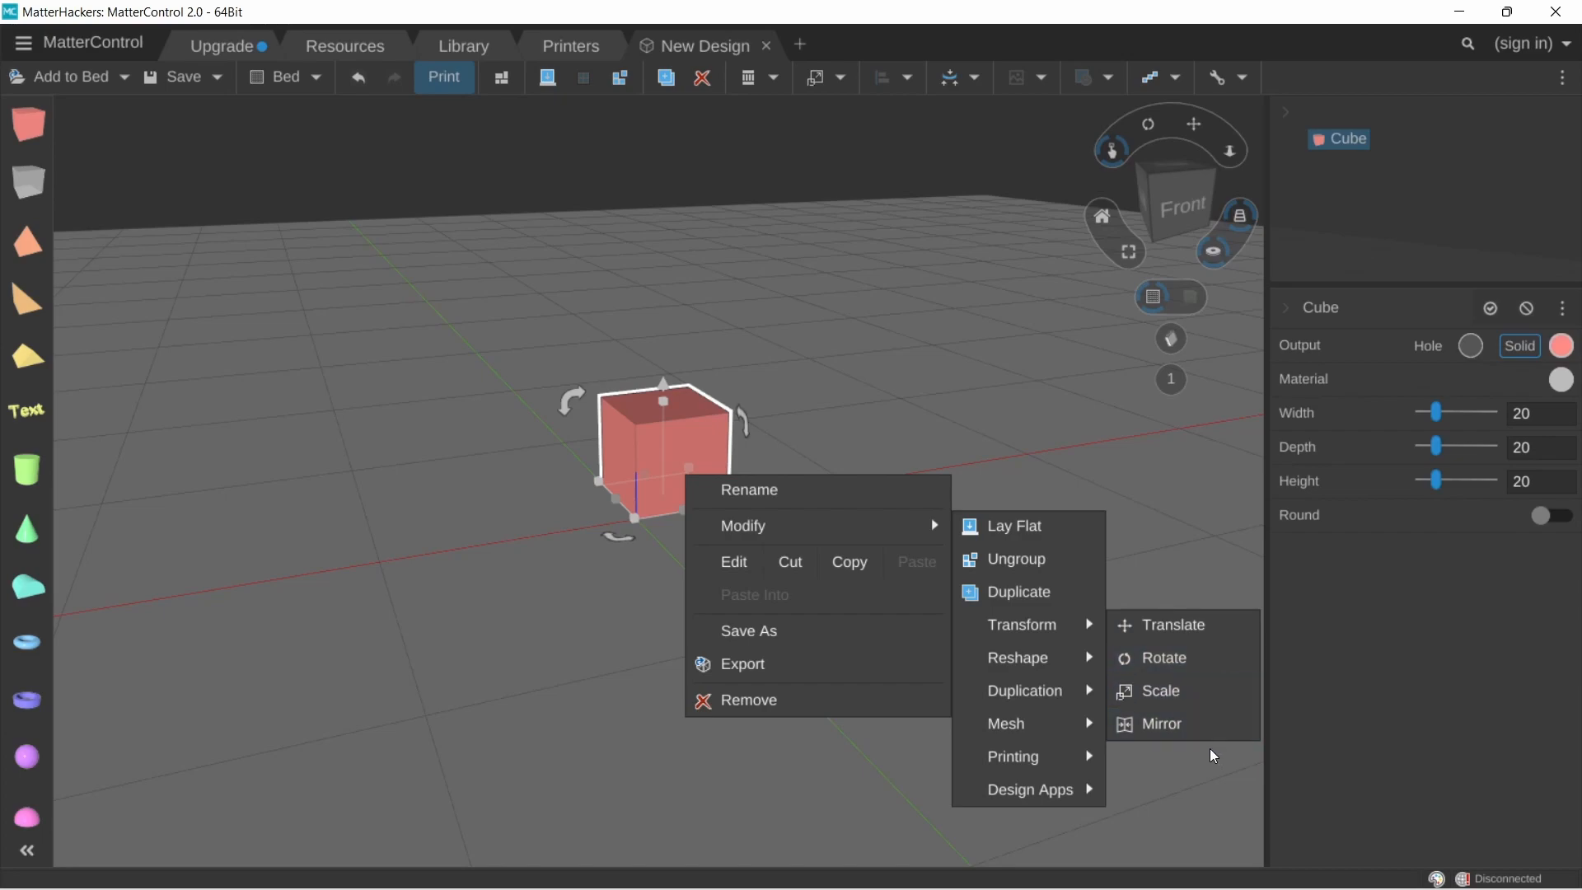
{"action": "left_click", "coordinate": [1181, 476]}
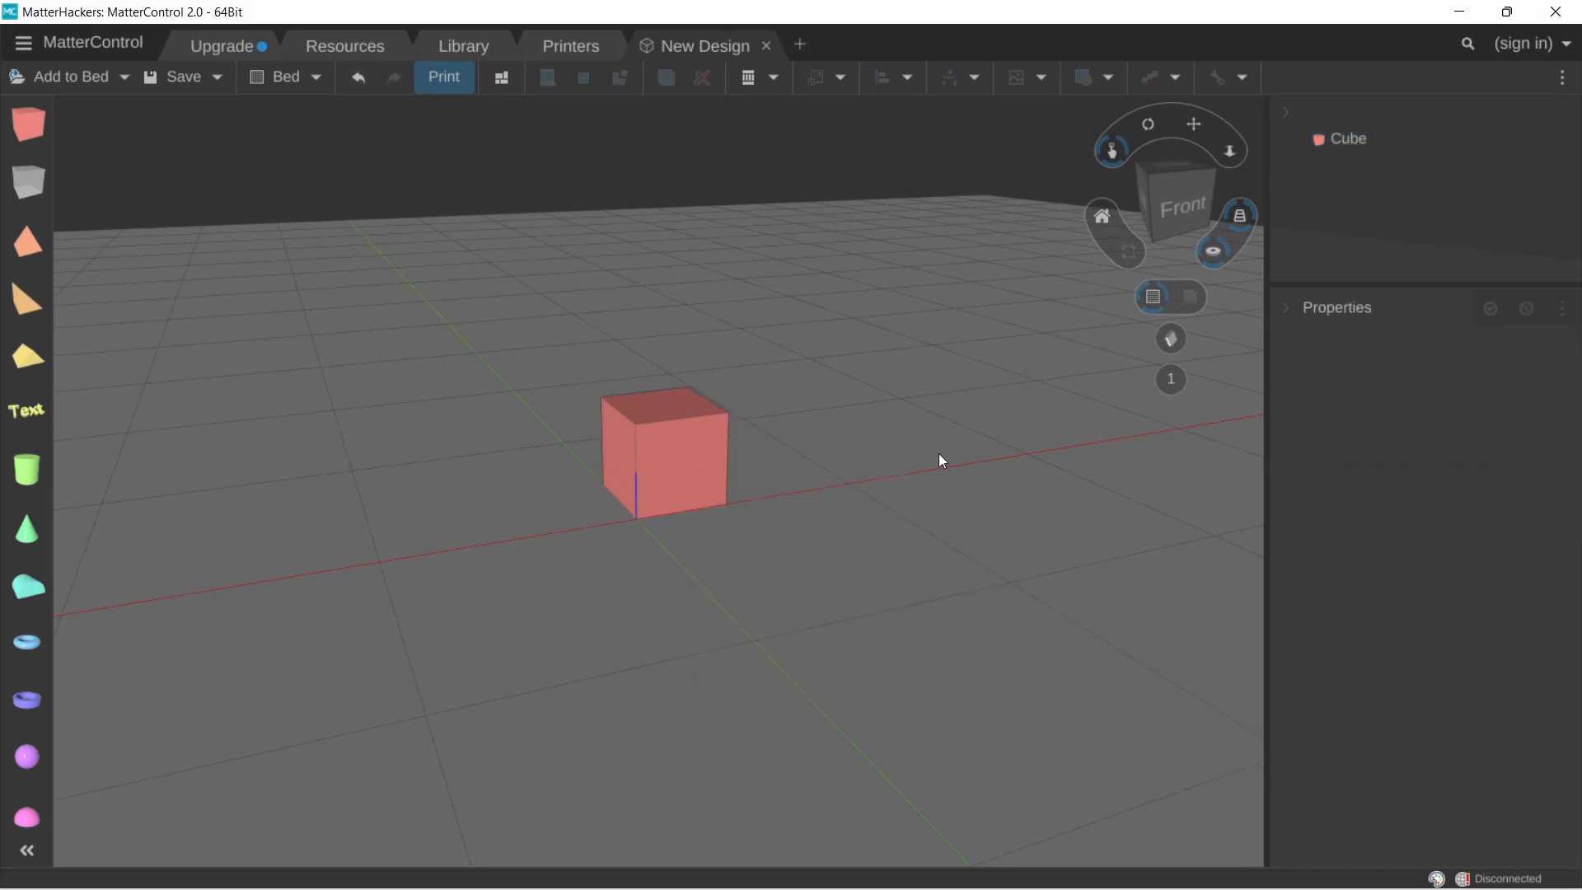
Apply a Translate transform to the cube and set its X translation to 50
{"action": "left_click", "coordinate": [694, 483]}
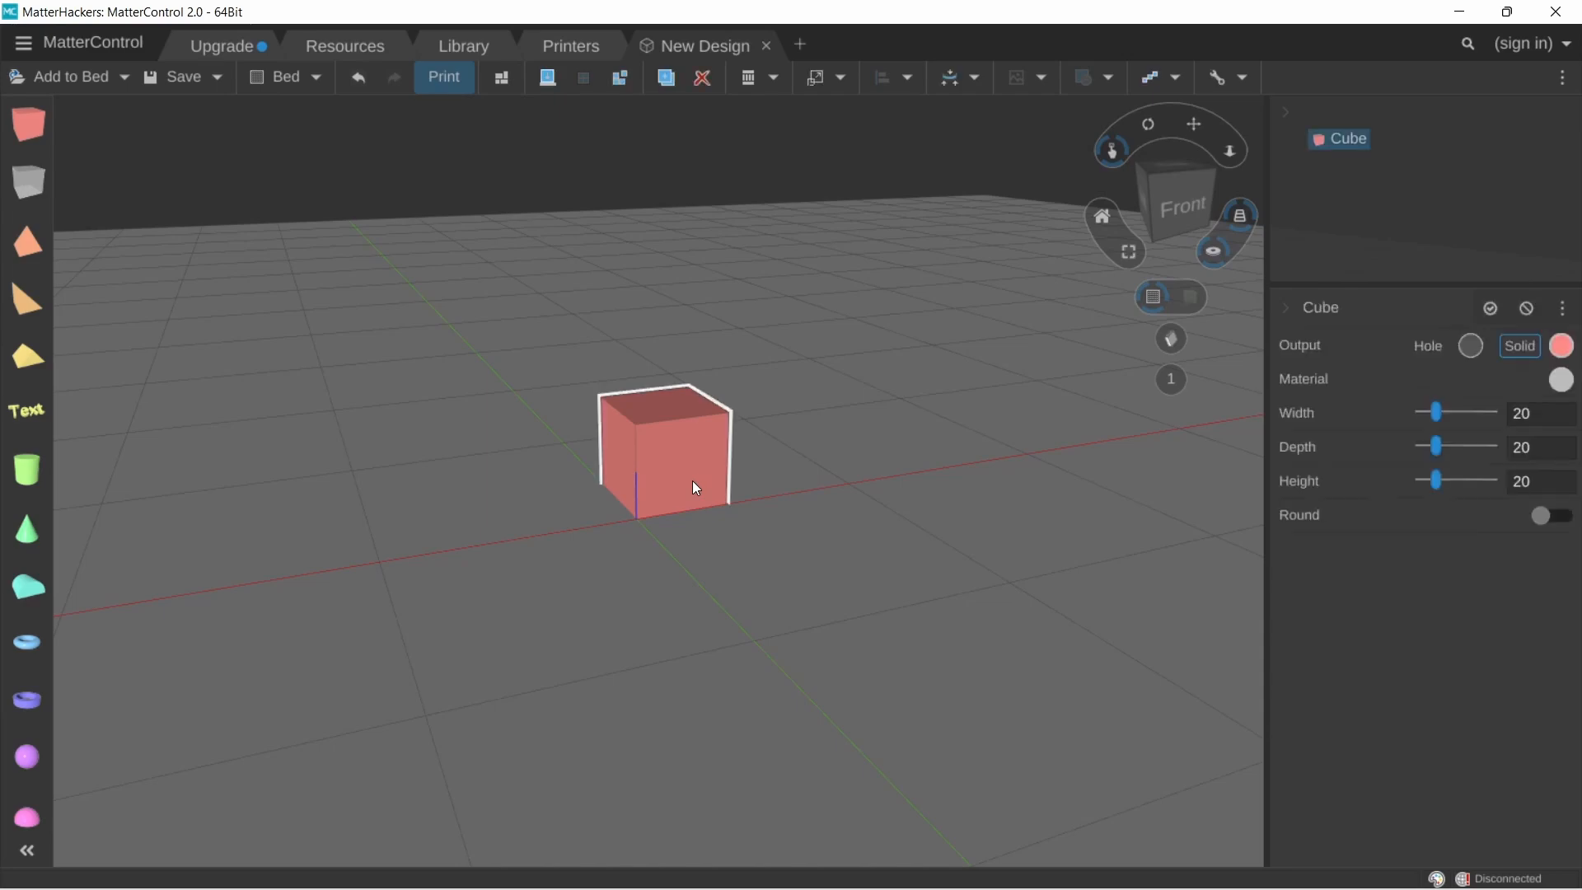
{"action": "left_click", "coordinate": [1564, 310]}
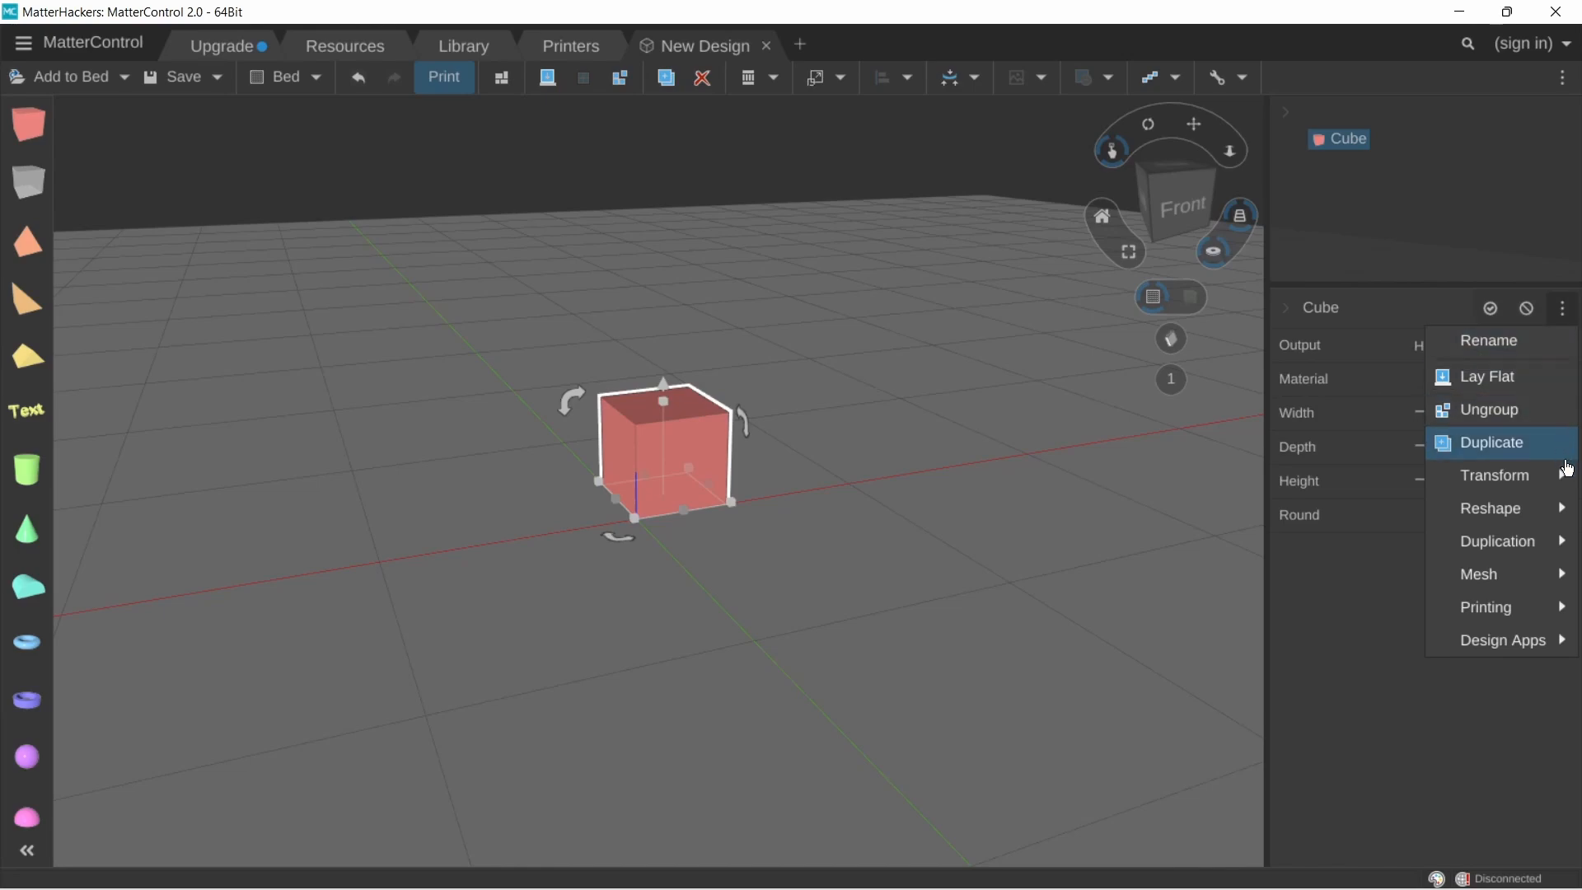
{"action": "mouse_move", "coordinate": [1568, 477]}
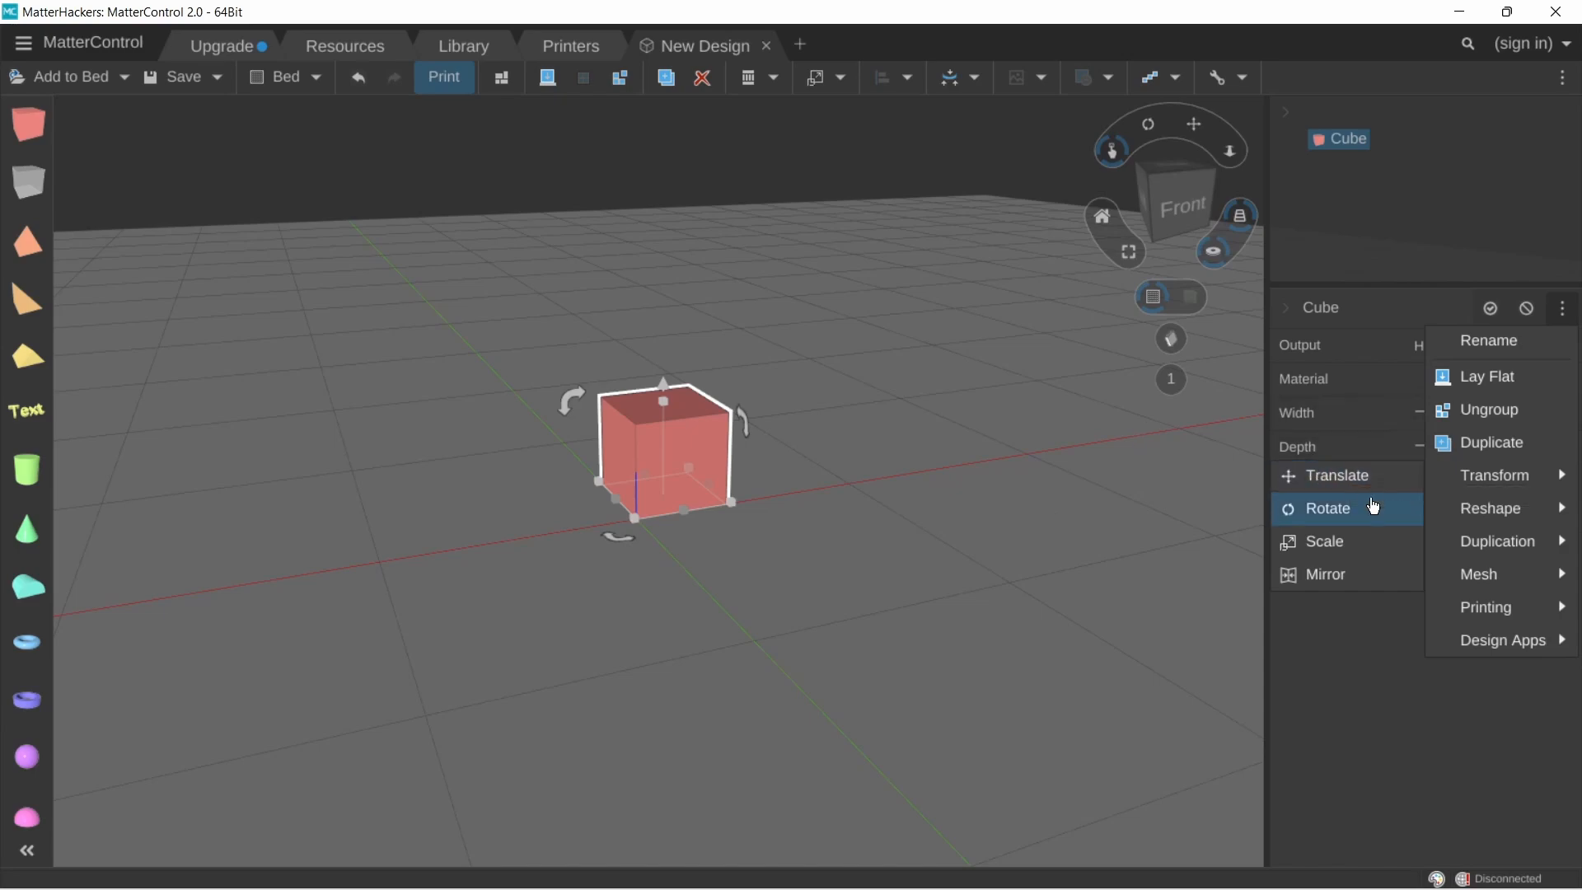
{"action": "left_click", "coordinate": [1319, 478]}
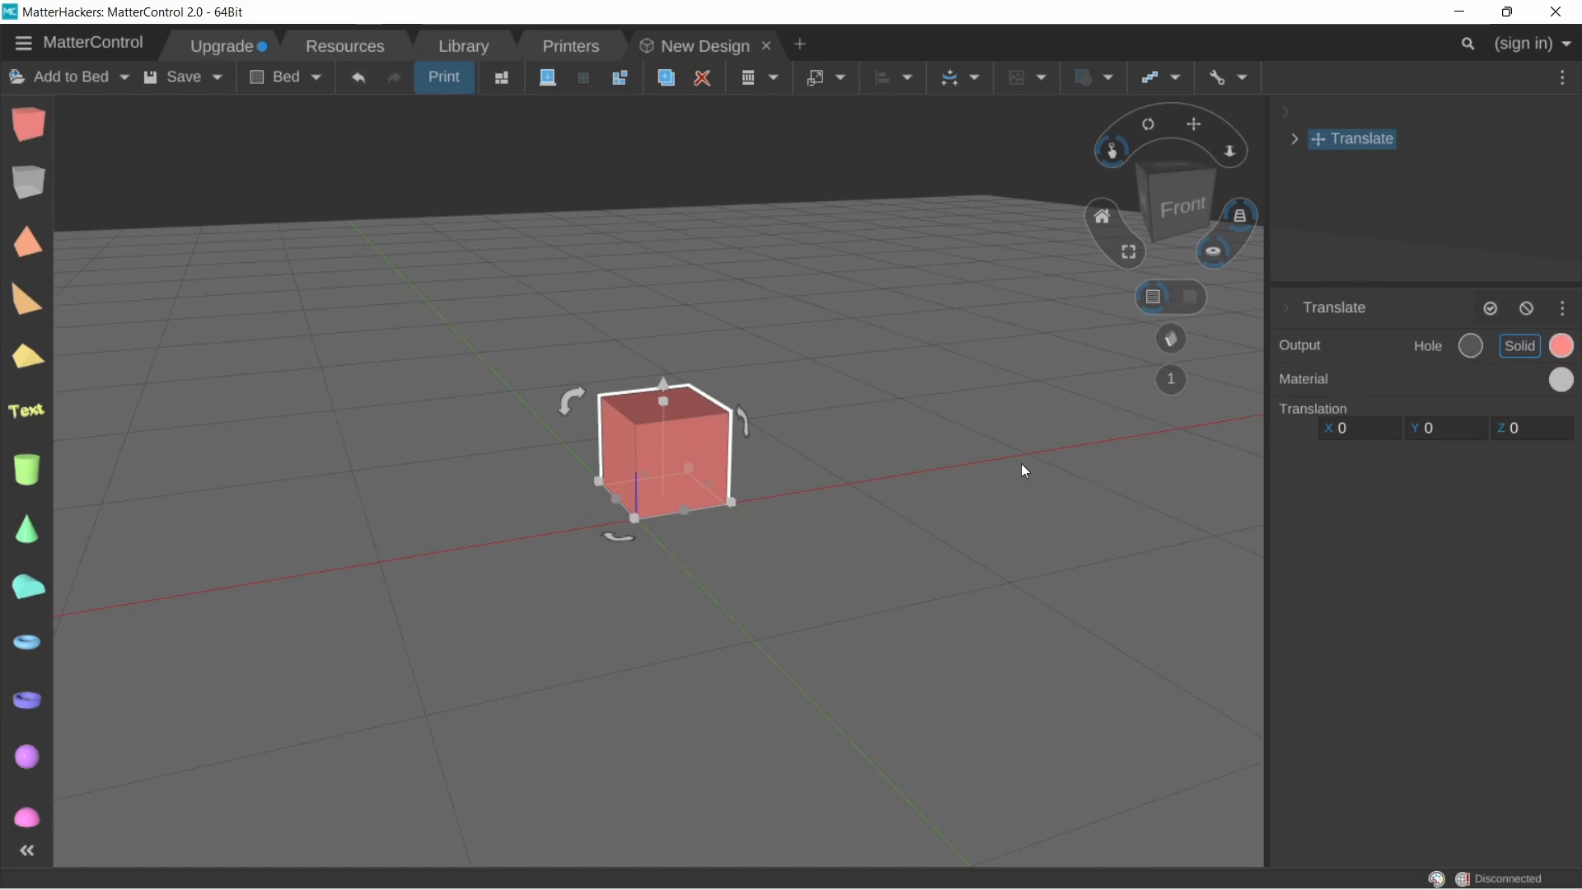
{"action": "left_click", "coordinate": [1366, 428]}
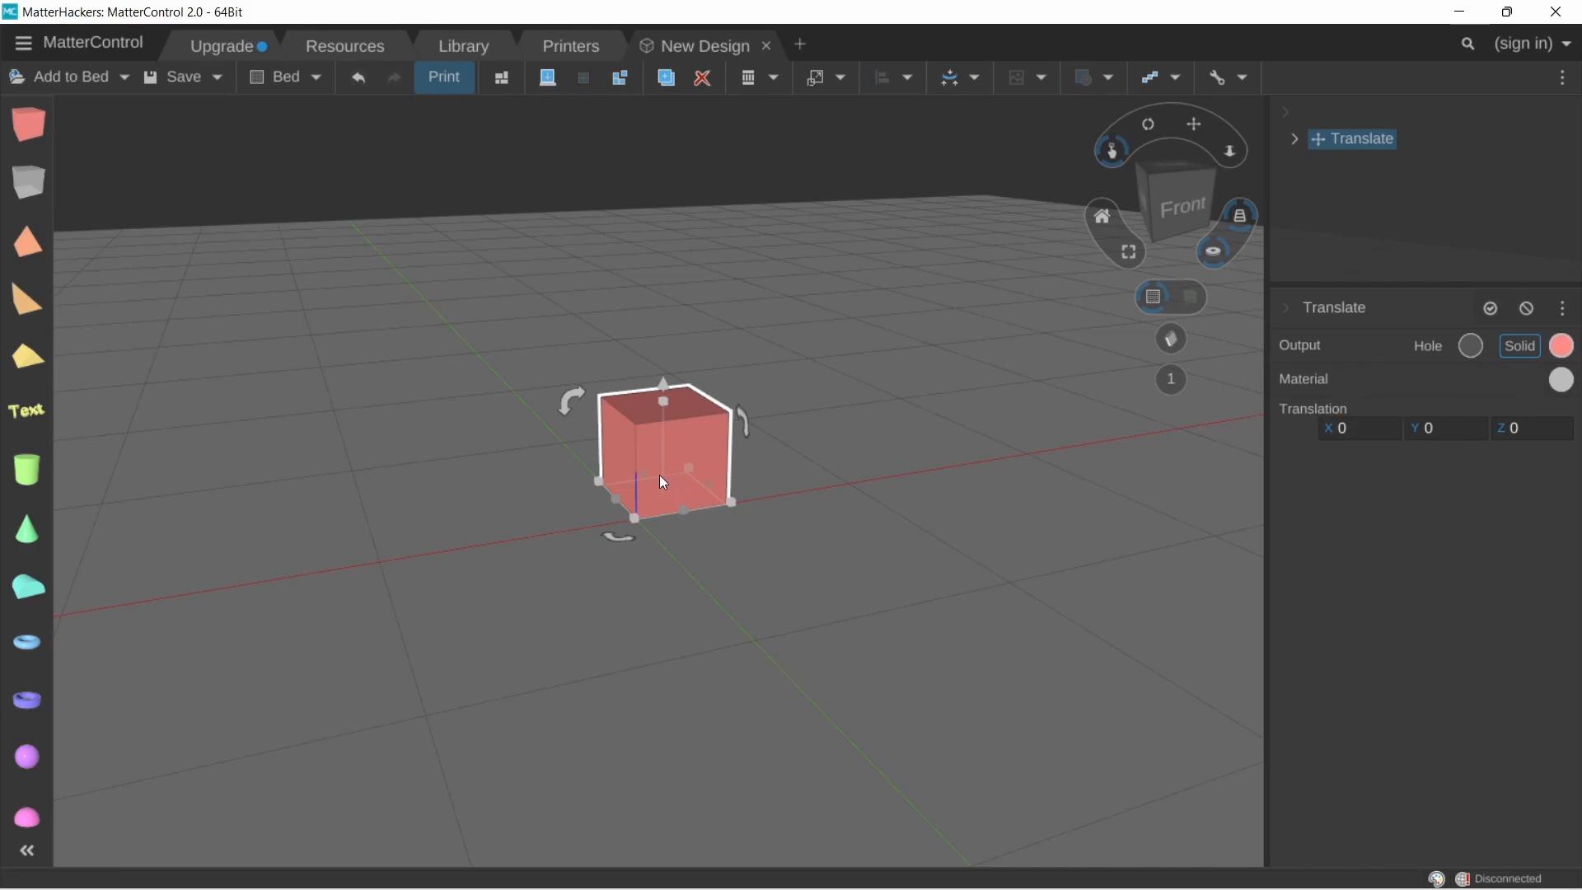
{"action": "double_click", "coordinate": [1363, 429]}
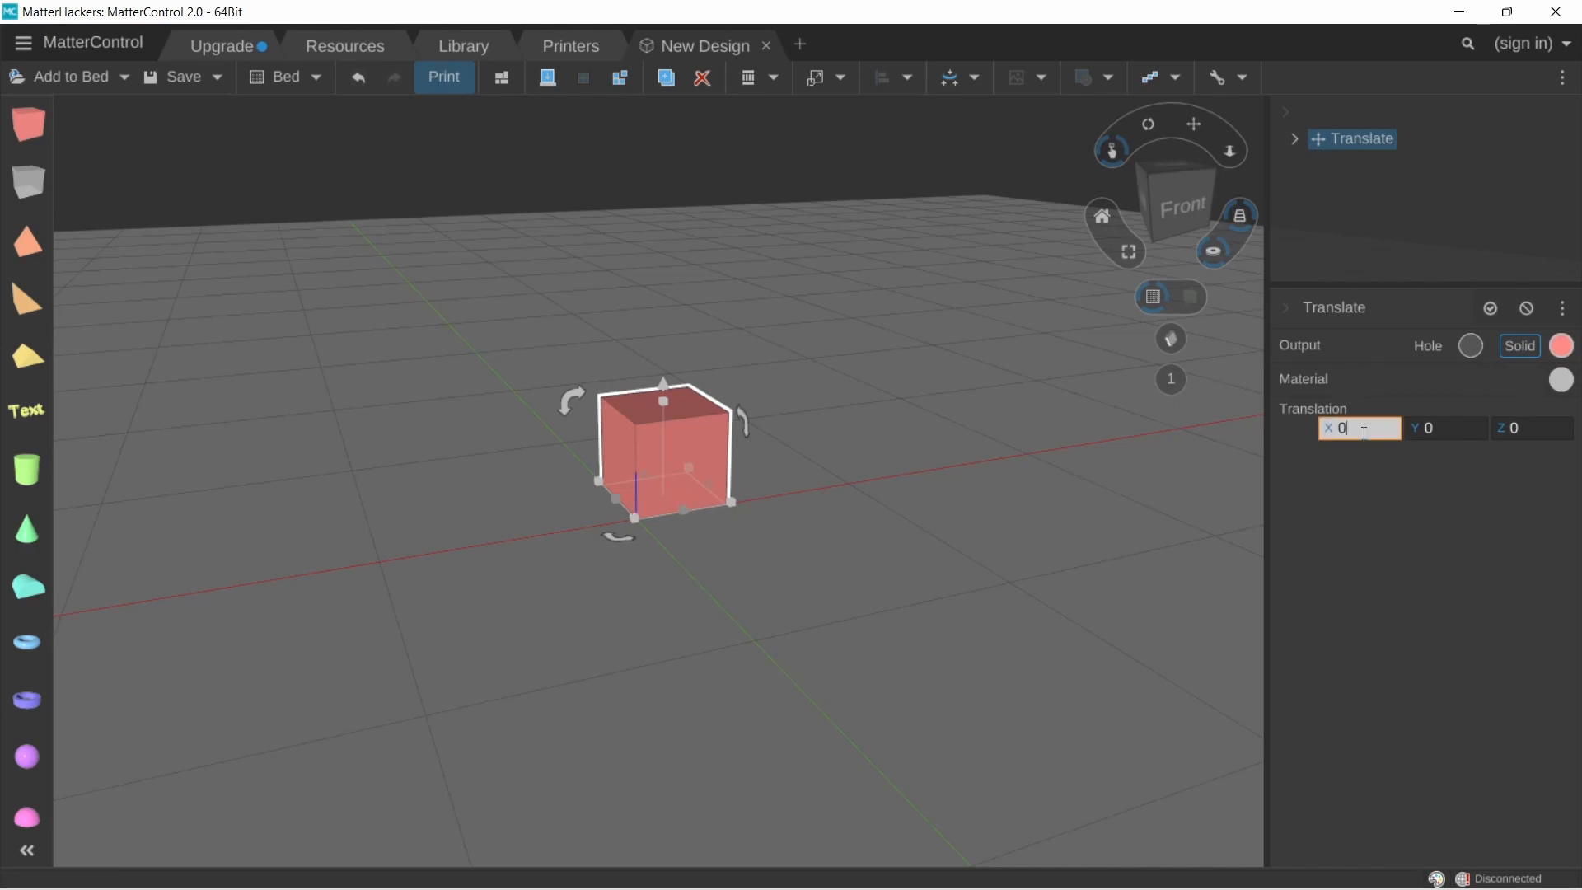
{"action": "type", "text": "50"}
{"action": "key", "text": "Return"}
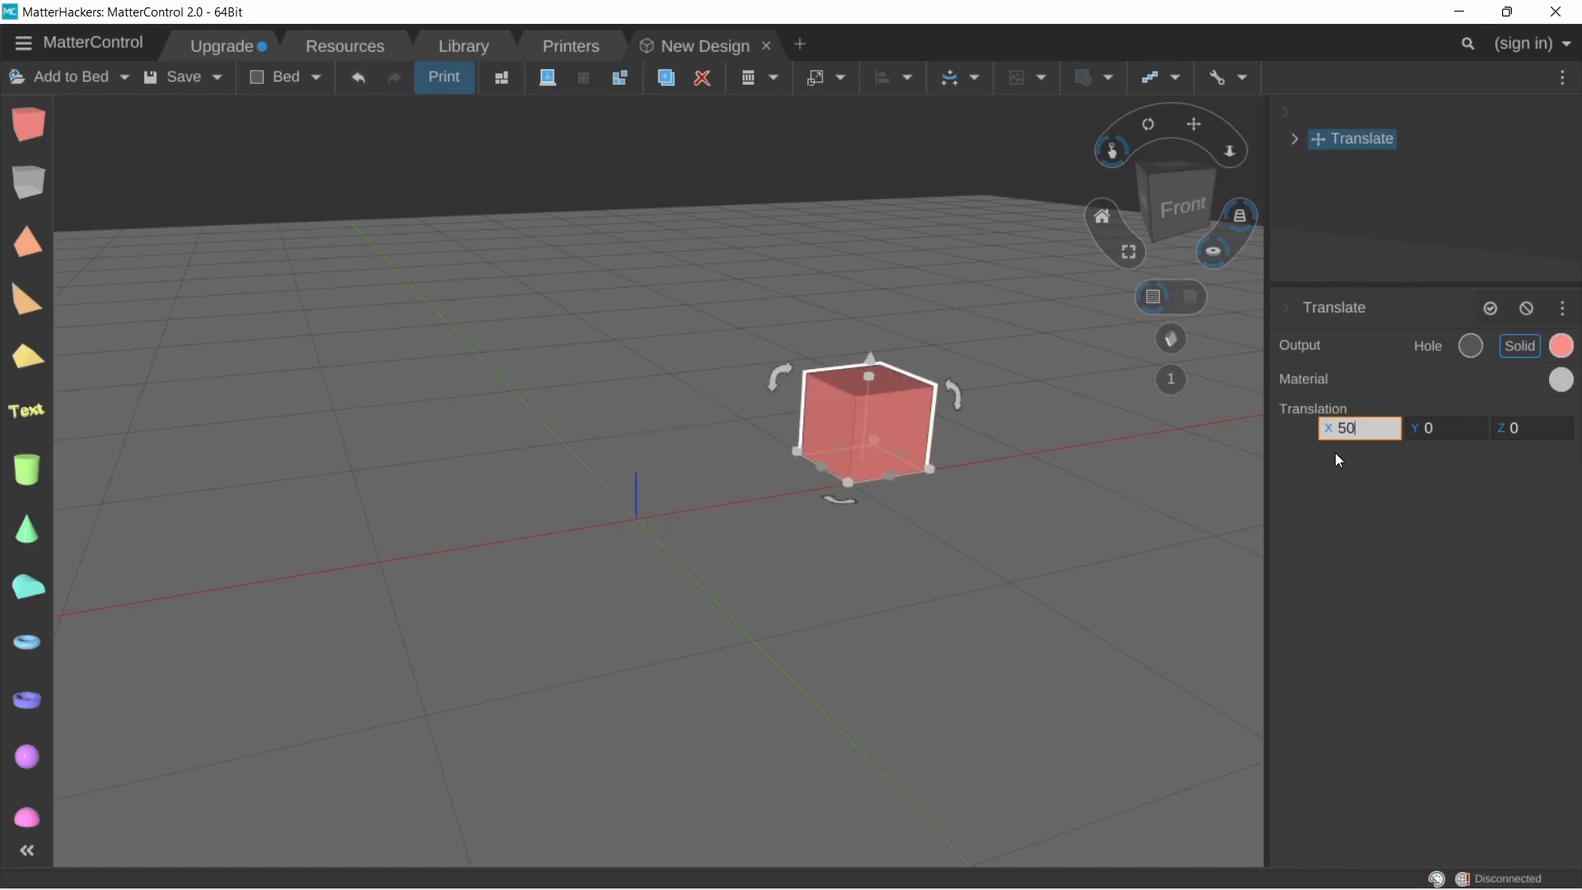
Set the cube's translation to -50 on Y and 20 on Z
{"action": "left_click", "coordinate": [1429, 427]}
{"action": "left_click", "coordinate": [1446, 425]}
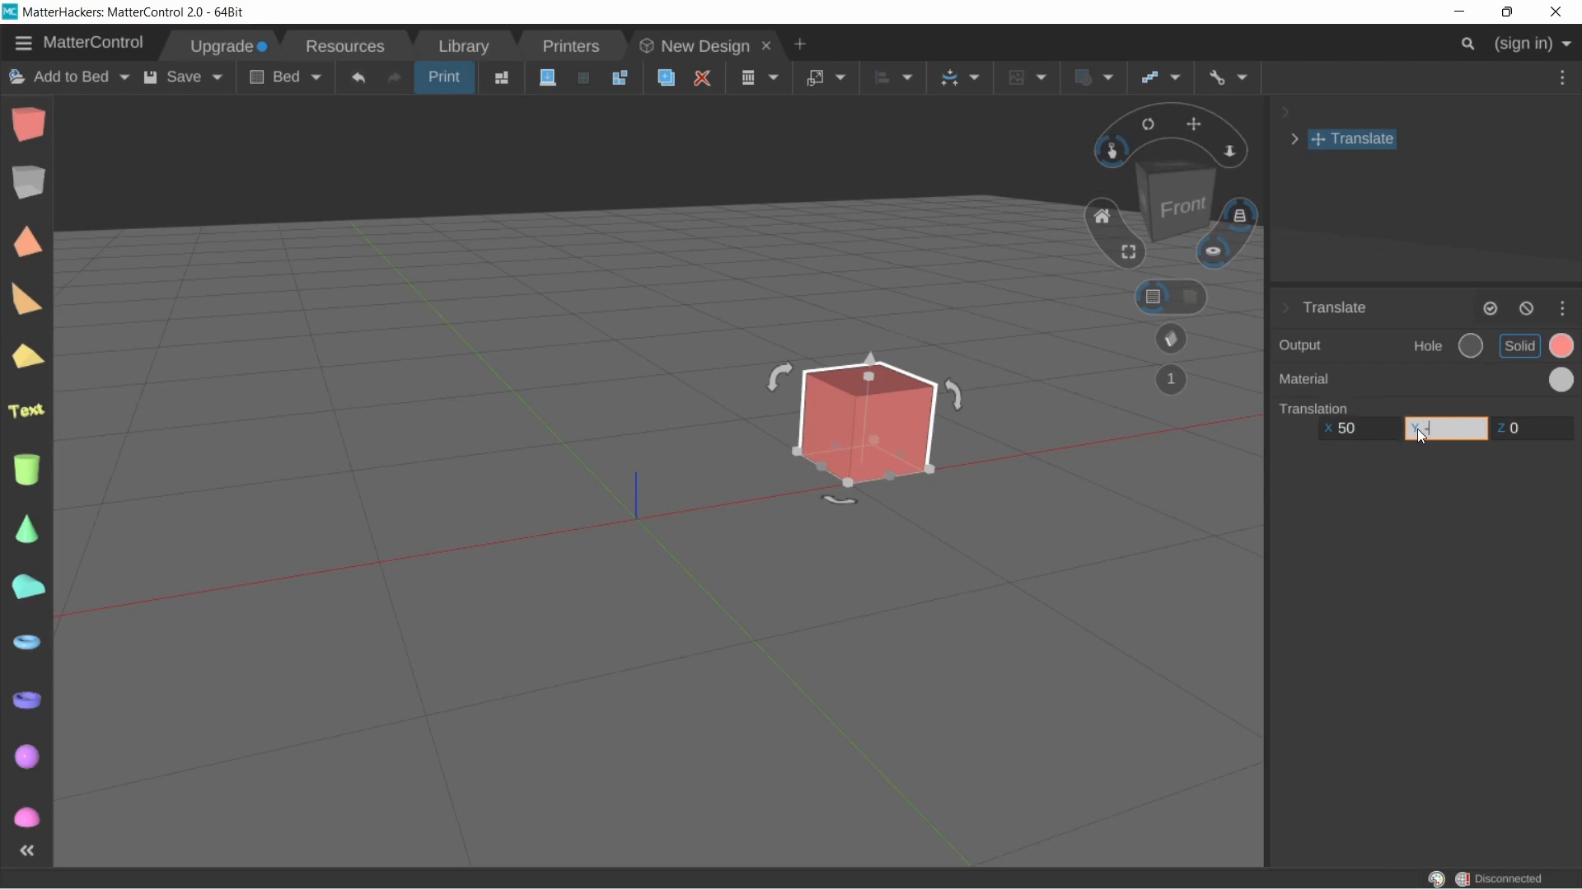
{"action": "key", "text": "Return"}
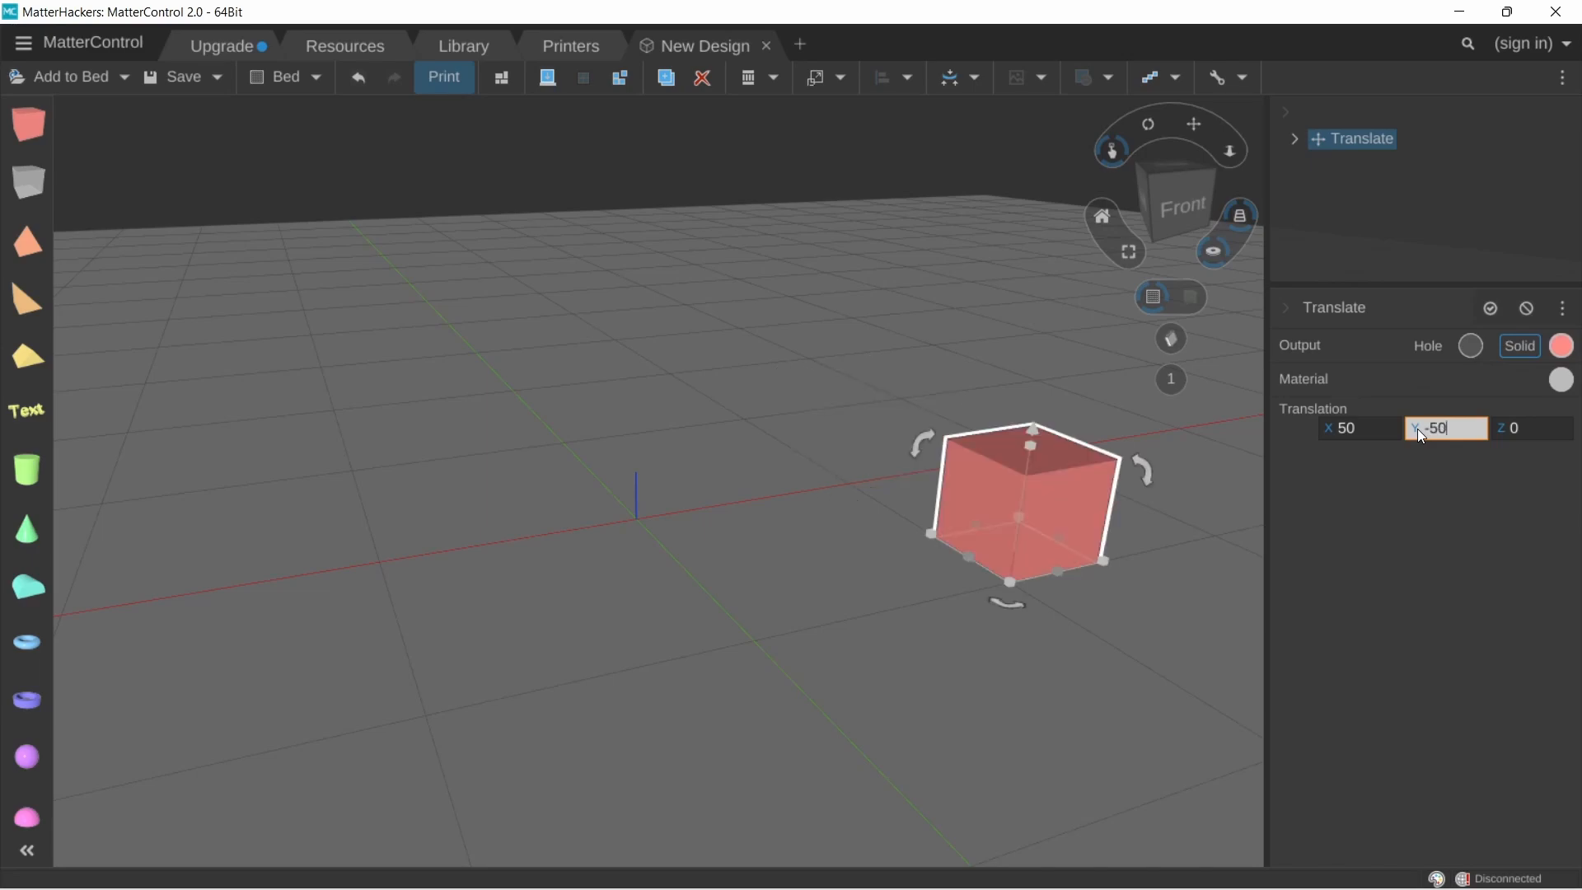
{"action": "left_click", "coordinate": [1551, 428]}
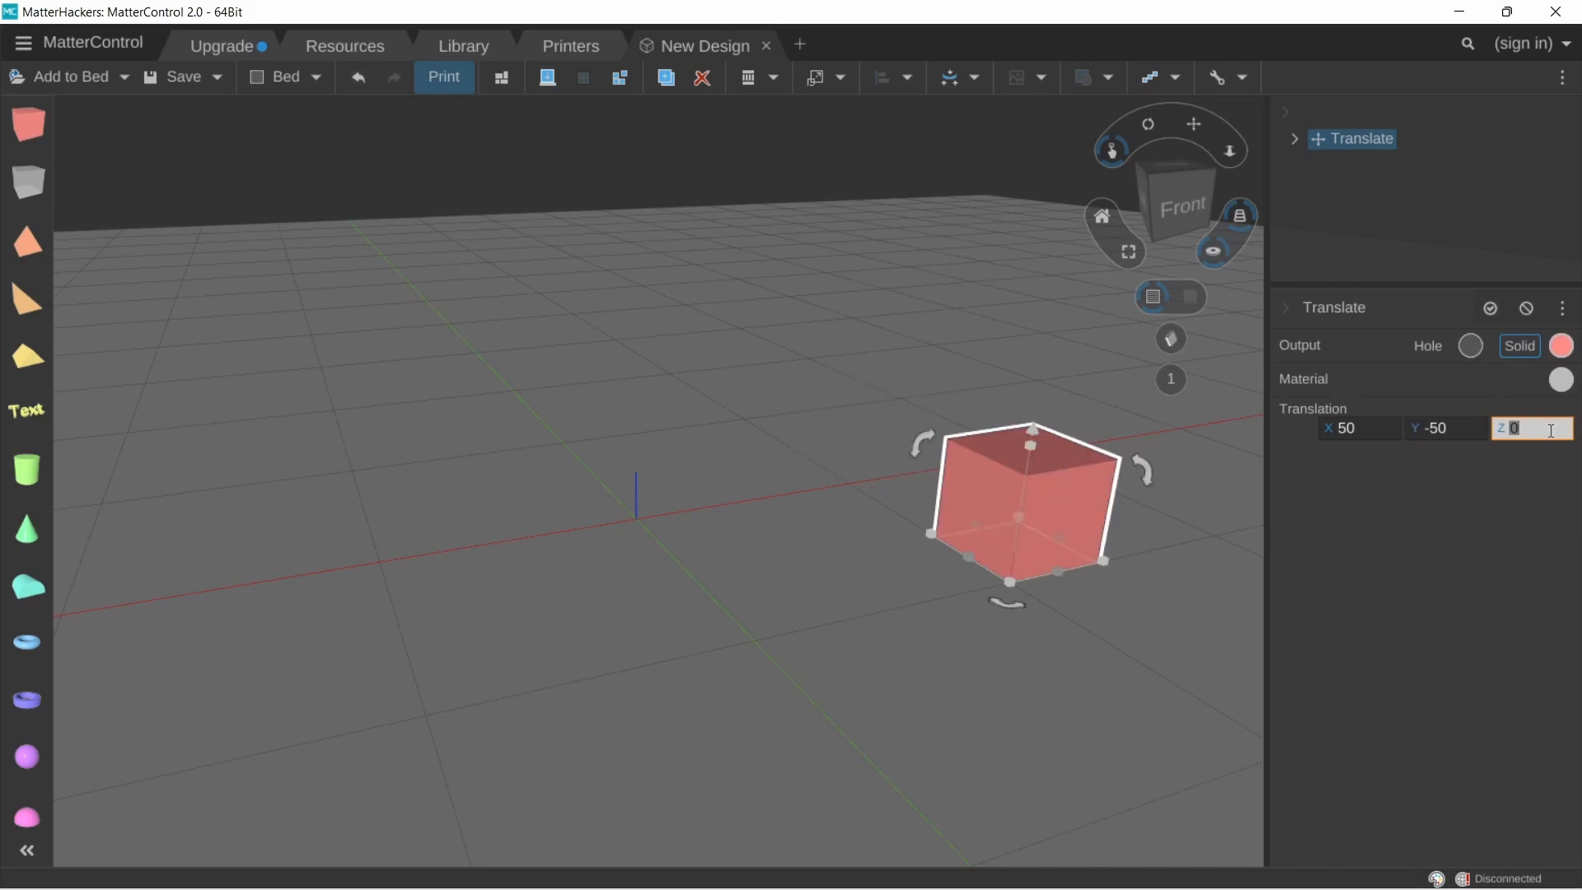
{"action": "type", "text": "20"}
{"action": "key", "text": "Return"}
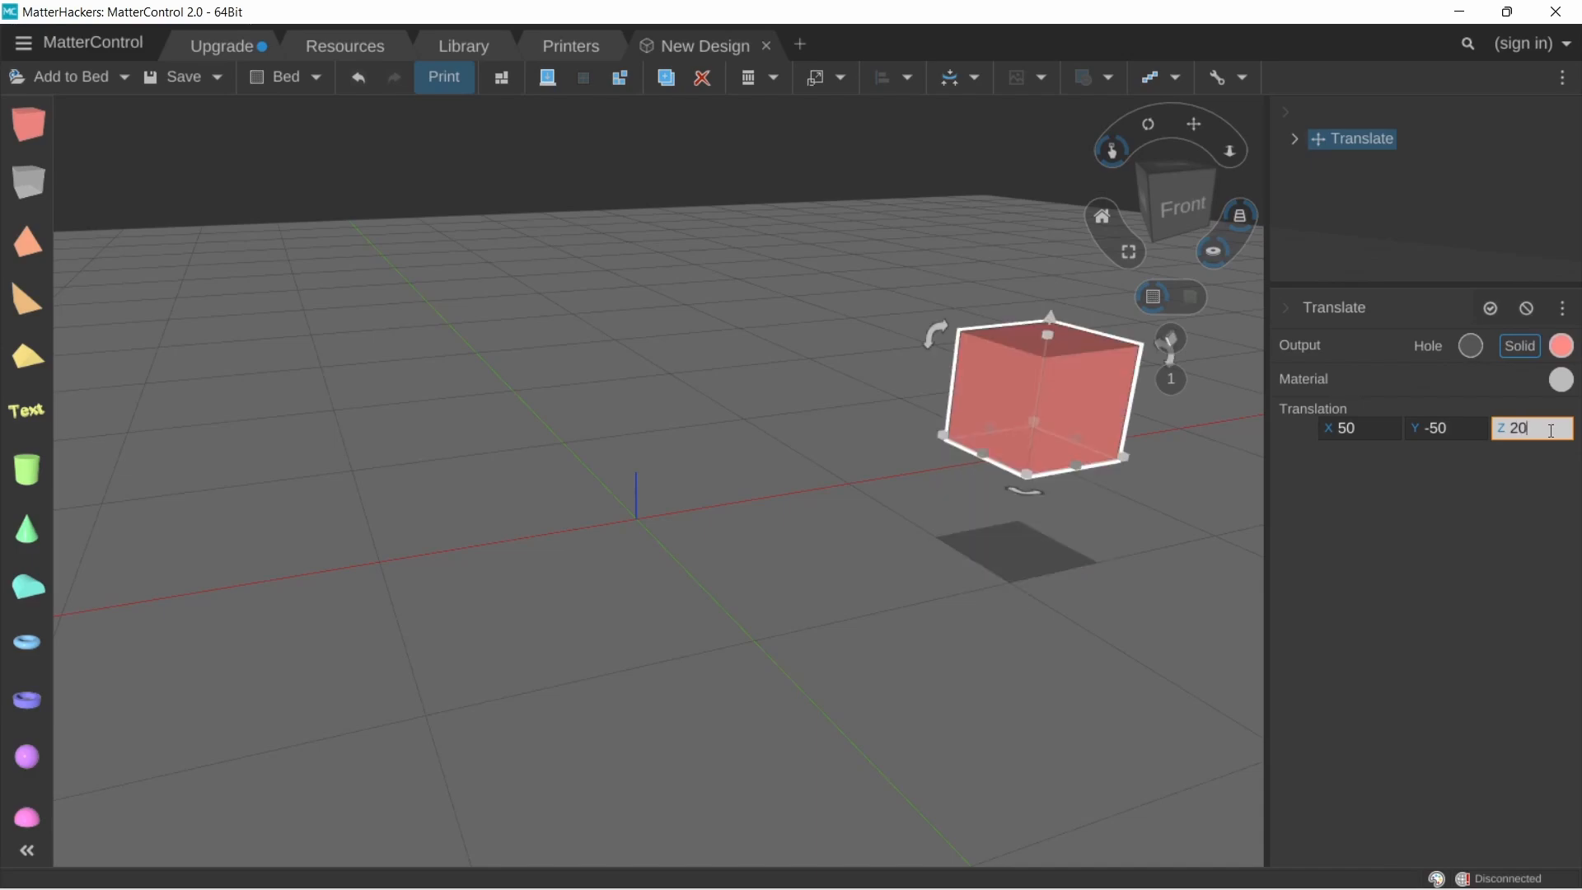
Set the cube's X translation back to 0
{"action": "left_click", "coordinate": [1128, 253]}
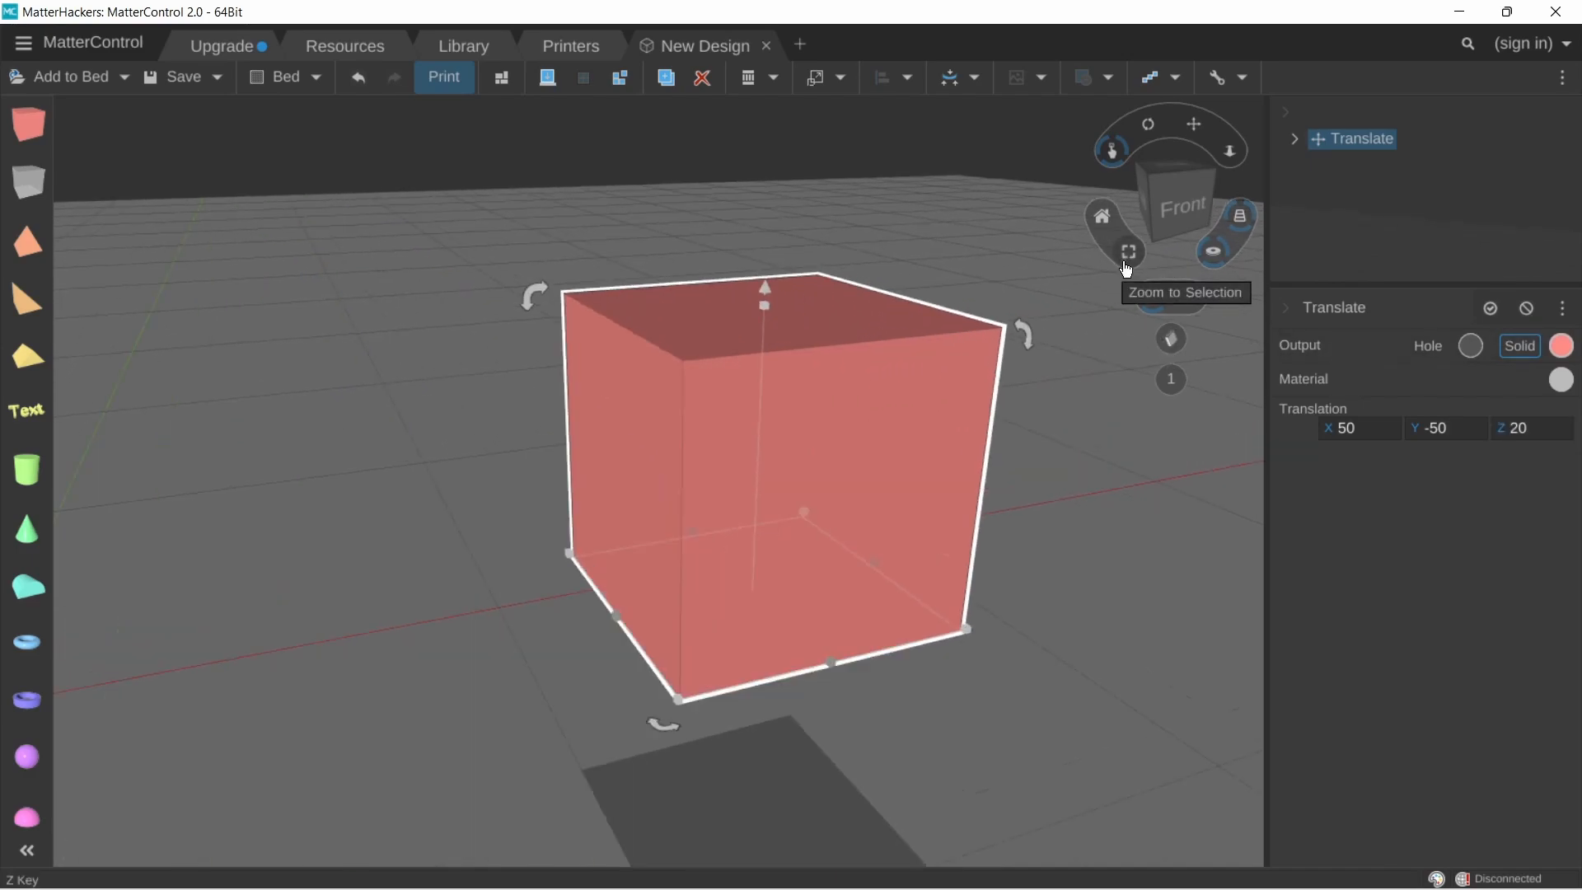
{"action": "scroll", "coordinate": [819, 520], "scroll_direction": "down", "scroll_amount": 3}
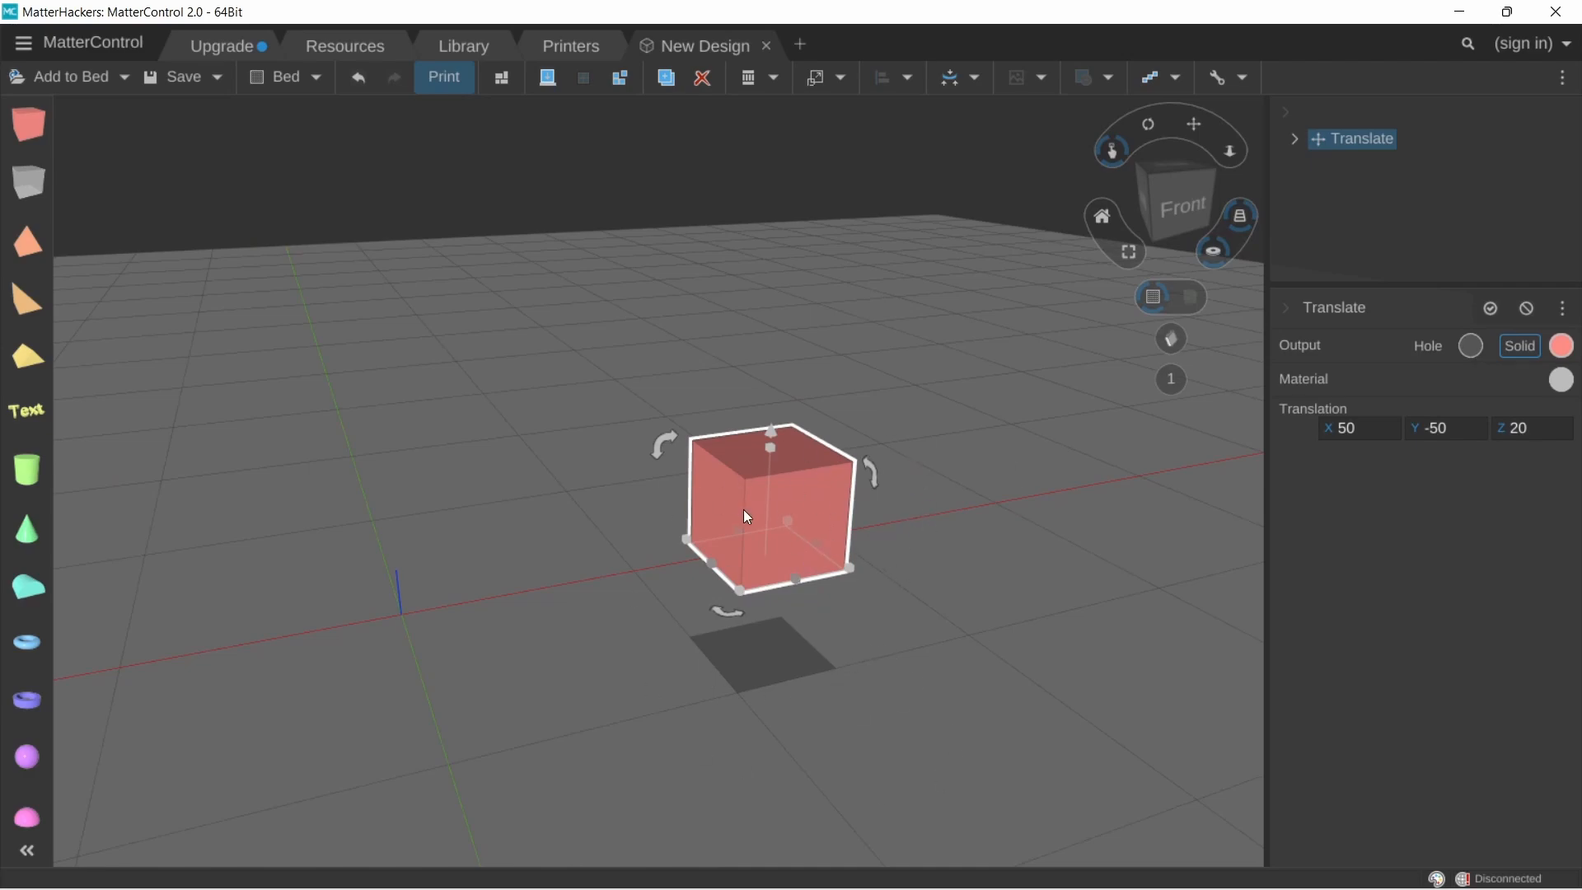
{"action": "left_click", "coordinate": [1385, 427]}
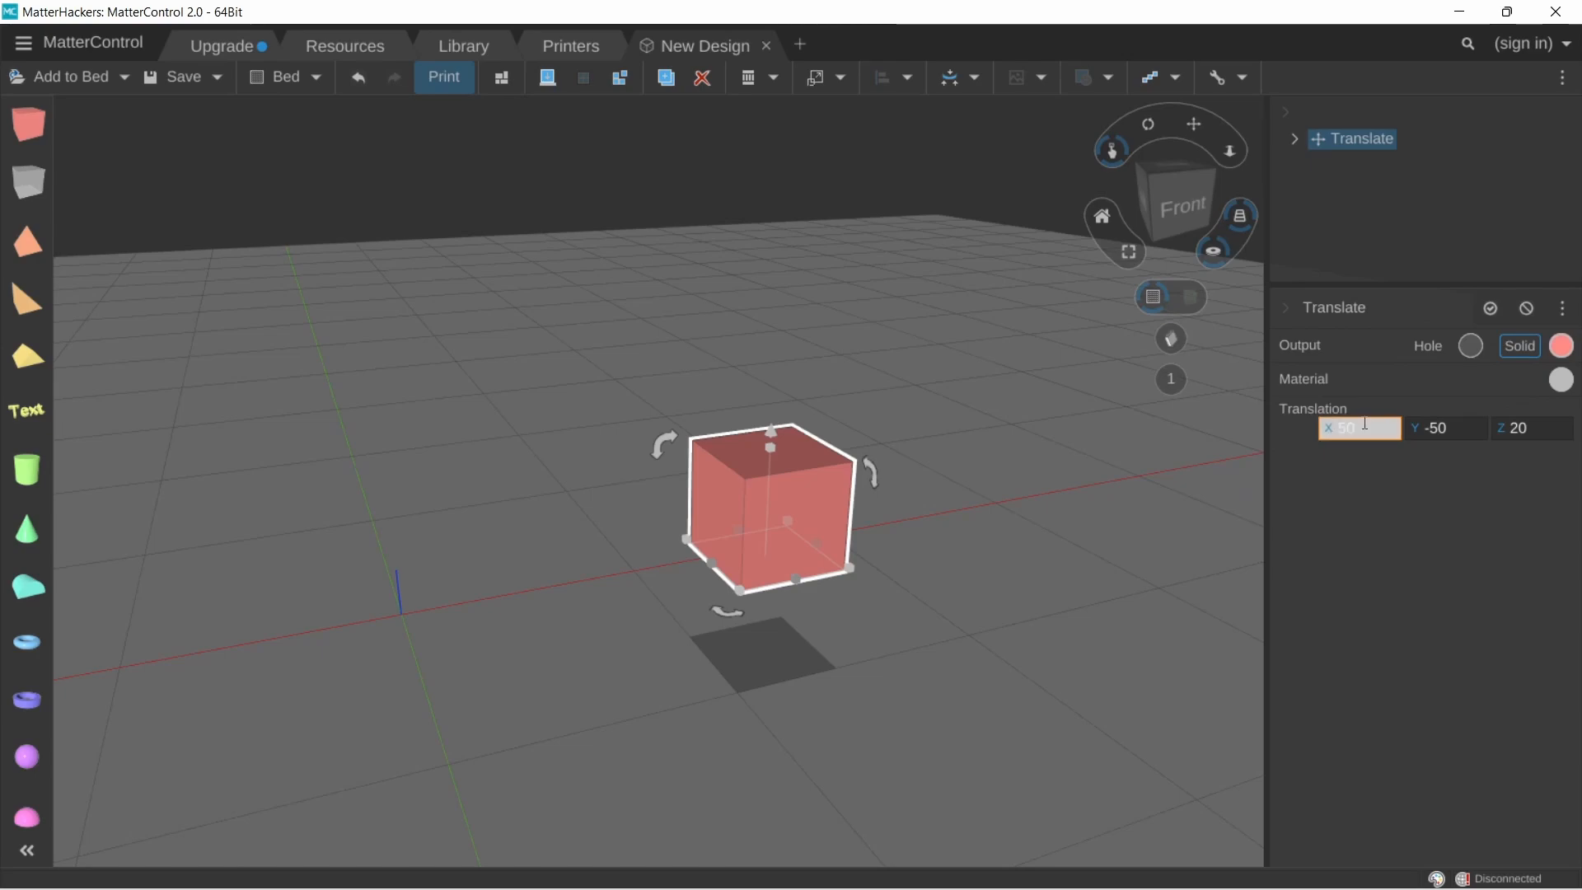
{"action": "type", "text": "0"}
{"action": "key", "text": "Return"}
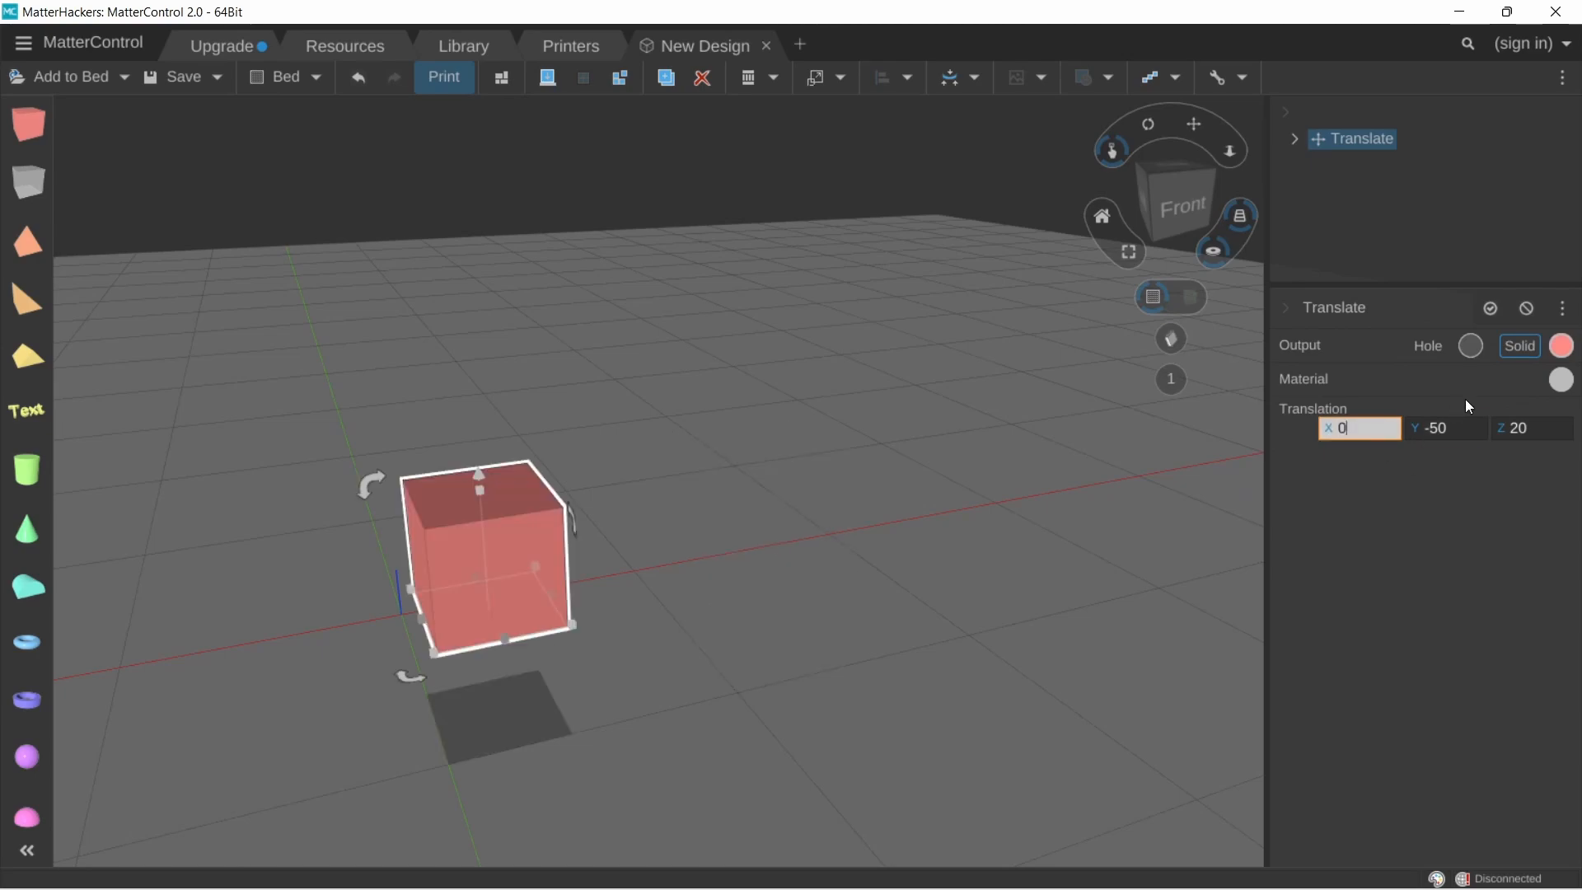
{"action": "left_click", "coordinate": [1470, 433]}
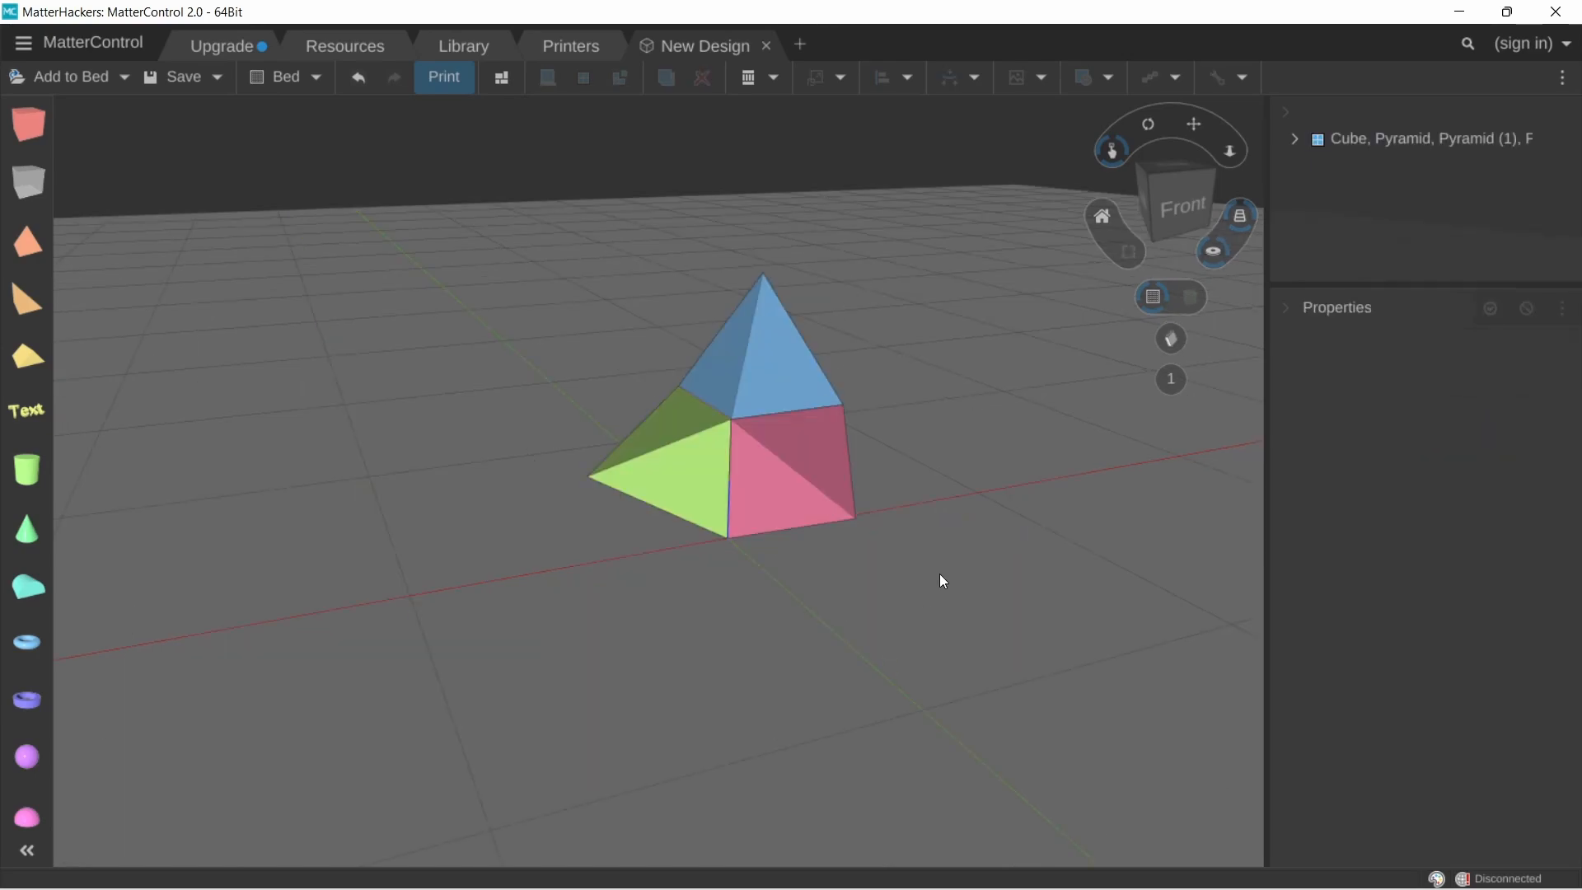
Apply a Rotate transform to the grouped pyramid model
{"action": "right_click", "coordinate": [828, 404]}
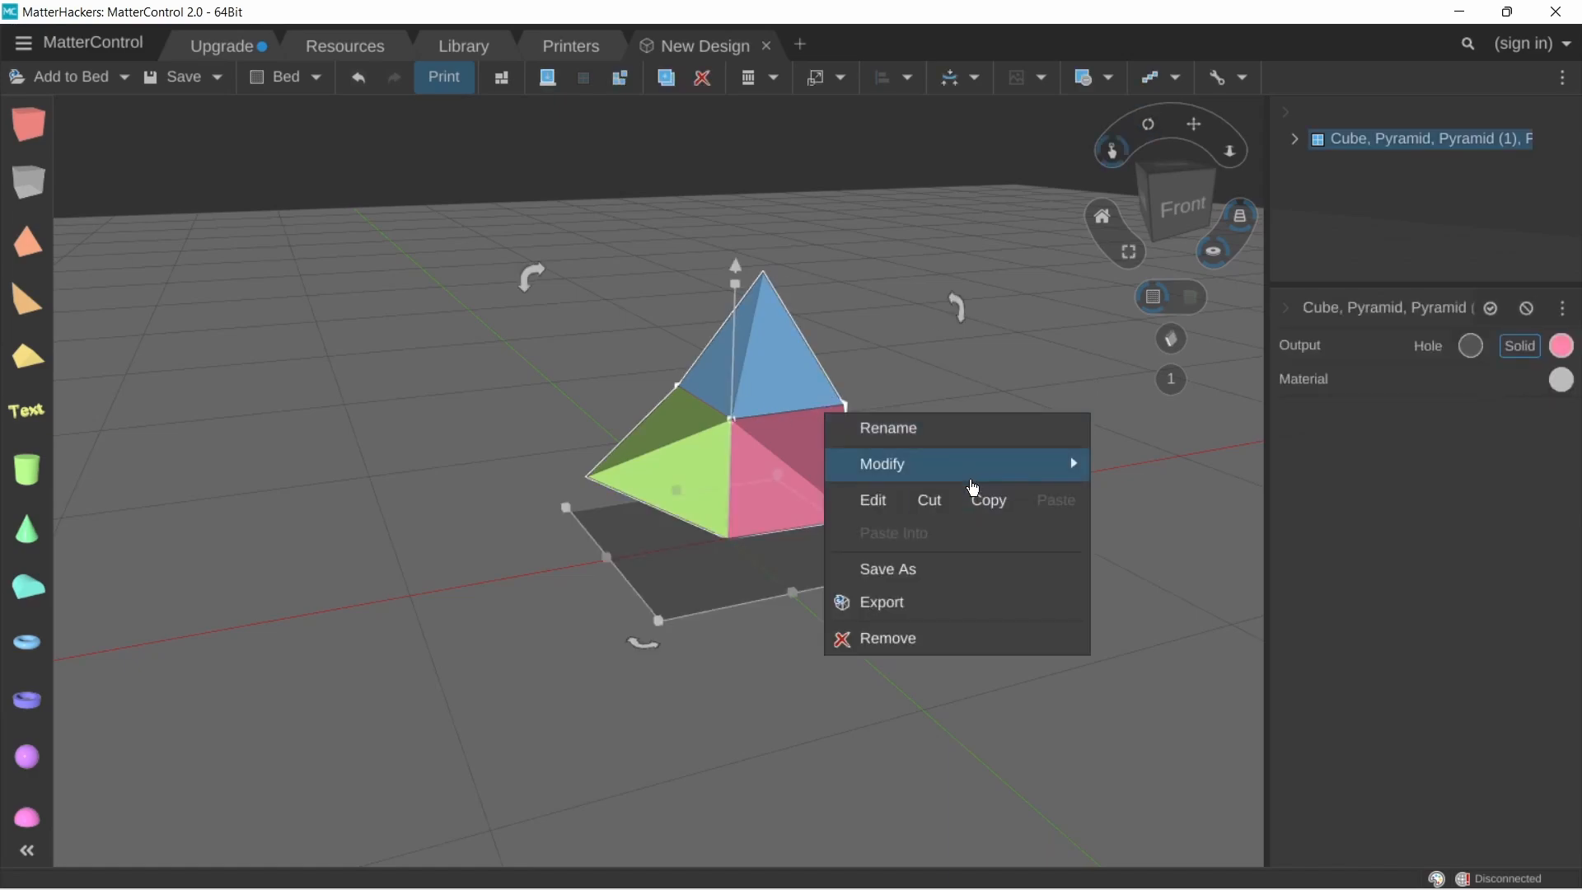
{"action": "mouse_move", "coordinate": [972, 474]}
{"action": "mouse_move", "coordinate": [1187, 563]}
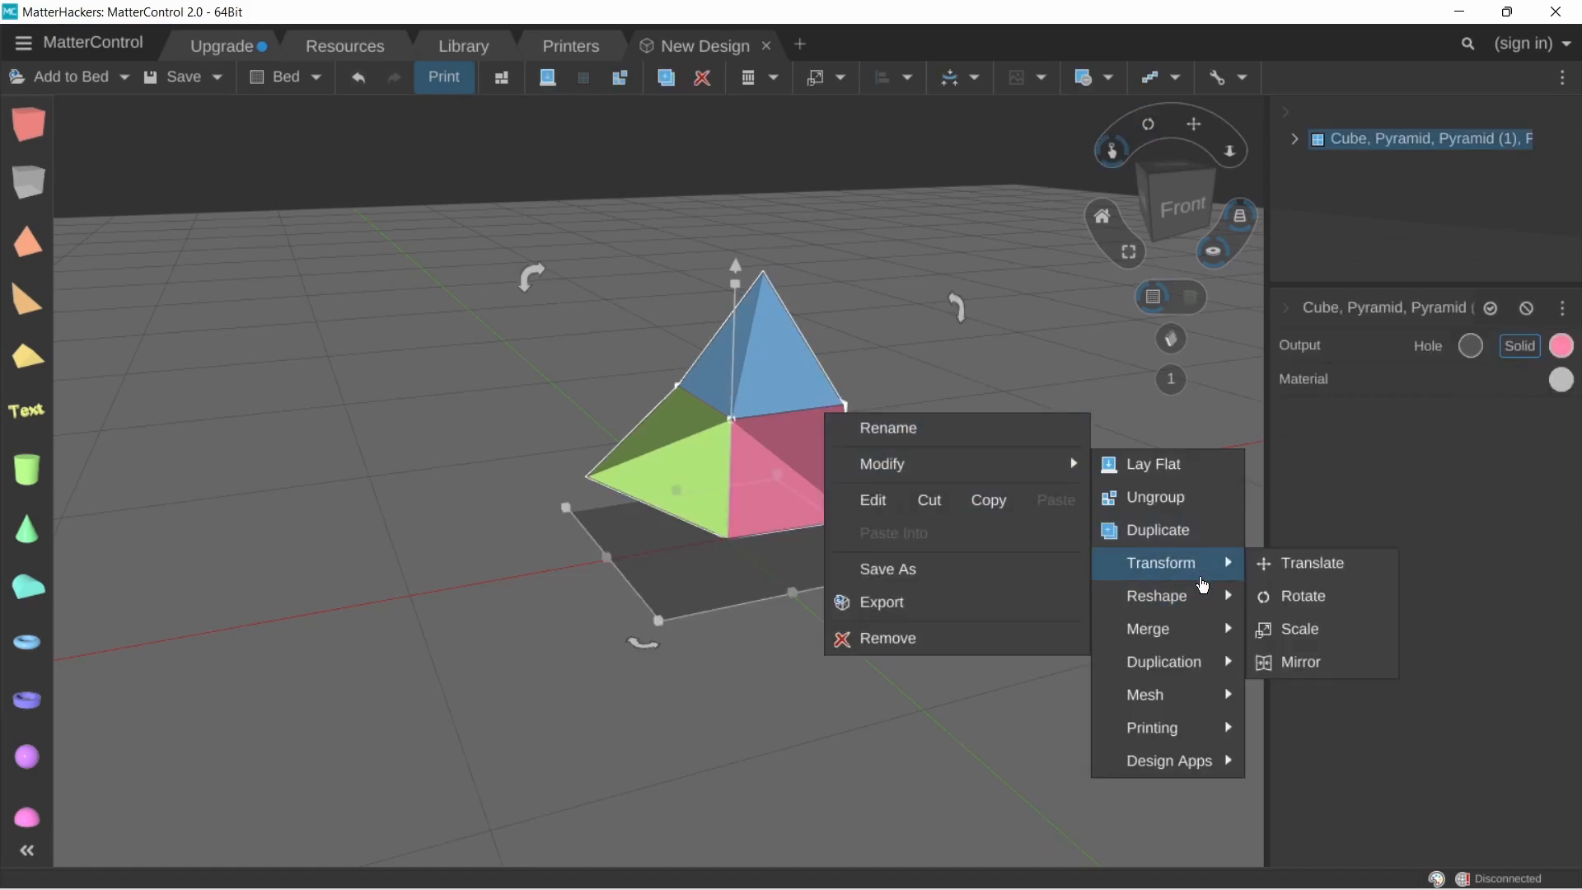
{"action": "left_click", "coordinate": [1349, 613]}
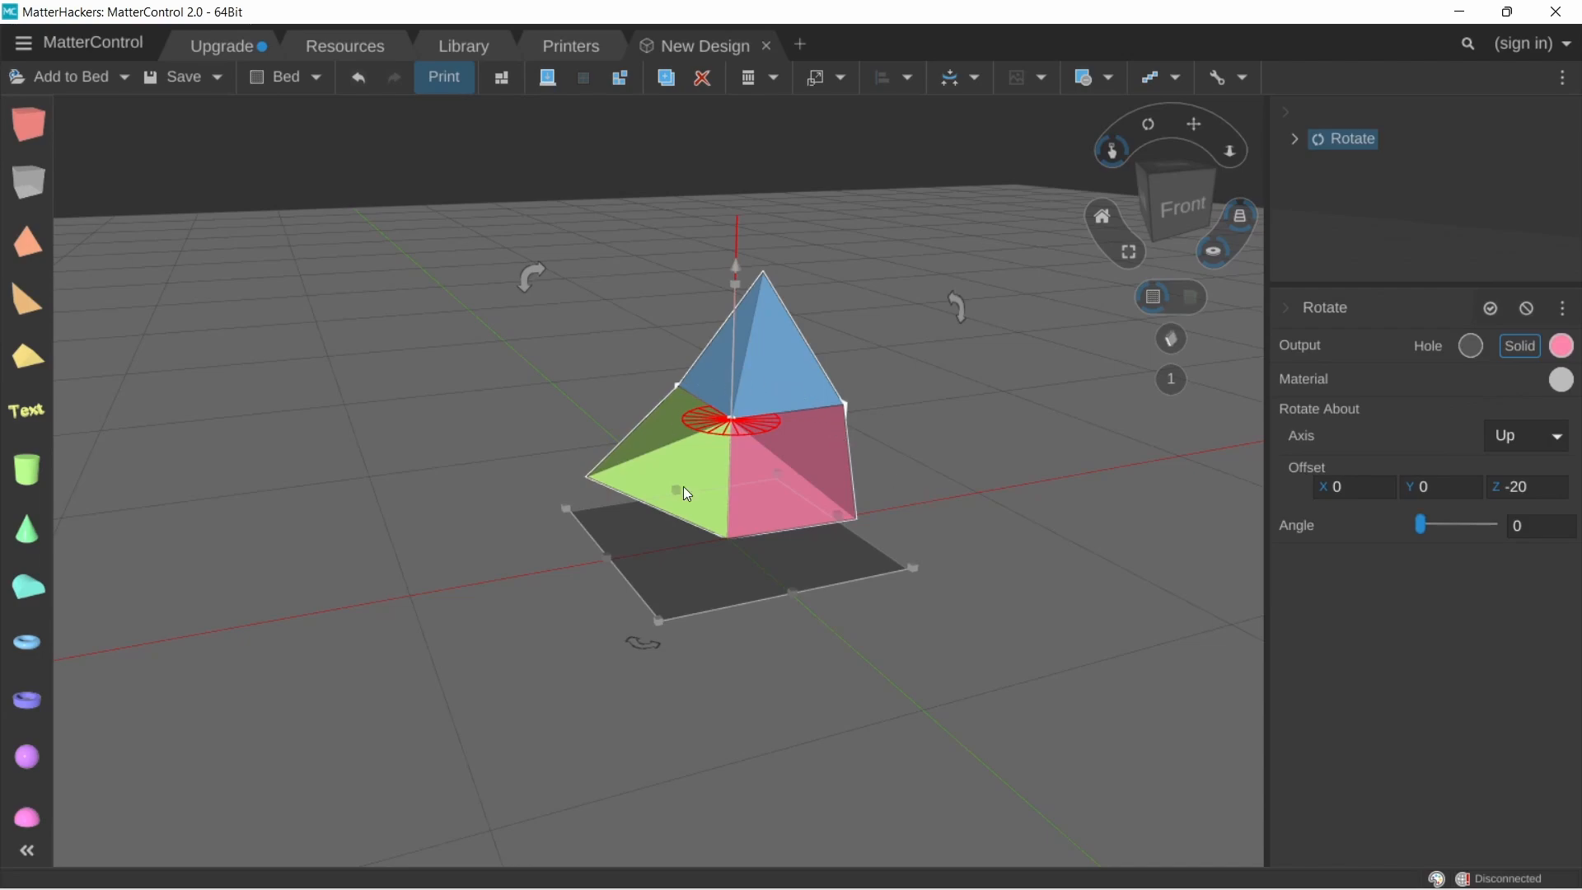
Choose Up as the group's rotation axis and vary the angle, leaving it at 3
{"action": "right_click_drag", "start_coordinate": [943, 547], "coordinate": [1011, 535]}
{"action": "right_click_drag", "start_coordinate": [762, 452], "coordinate": [1021, 477]}
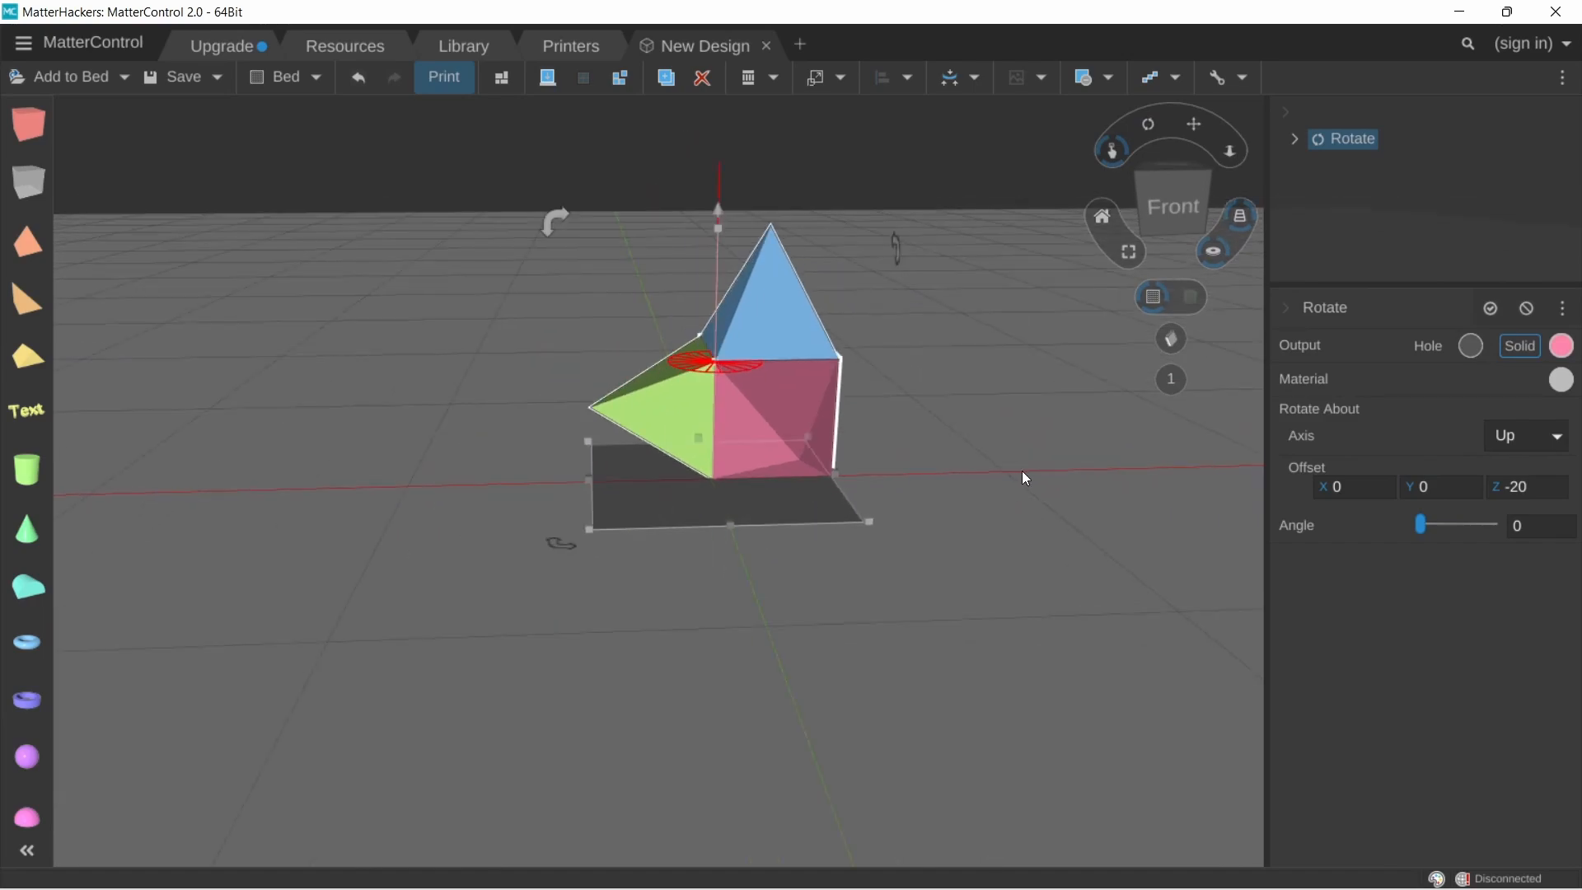
{"action": "right_click_drag", "start_coordinate": [801, 401], "coordinate": [1014, 437]}
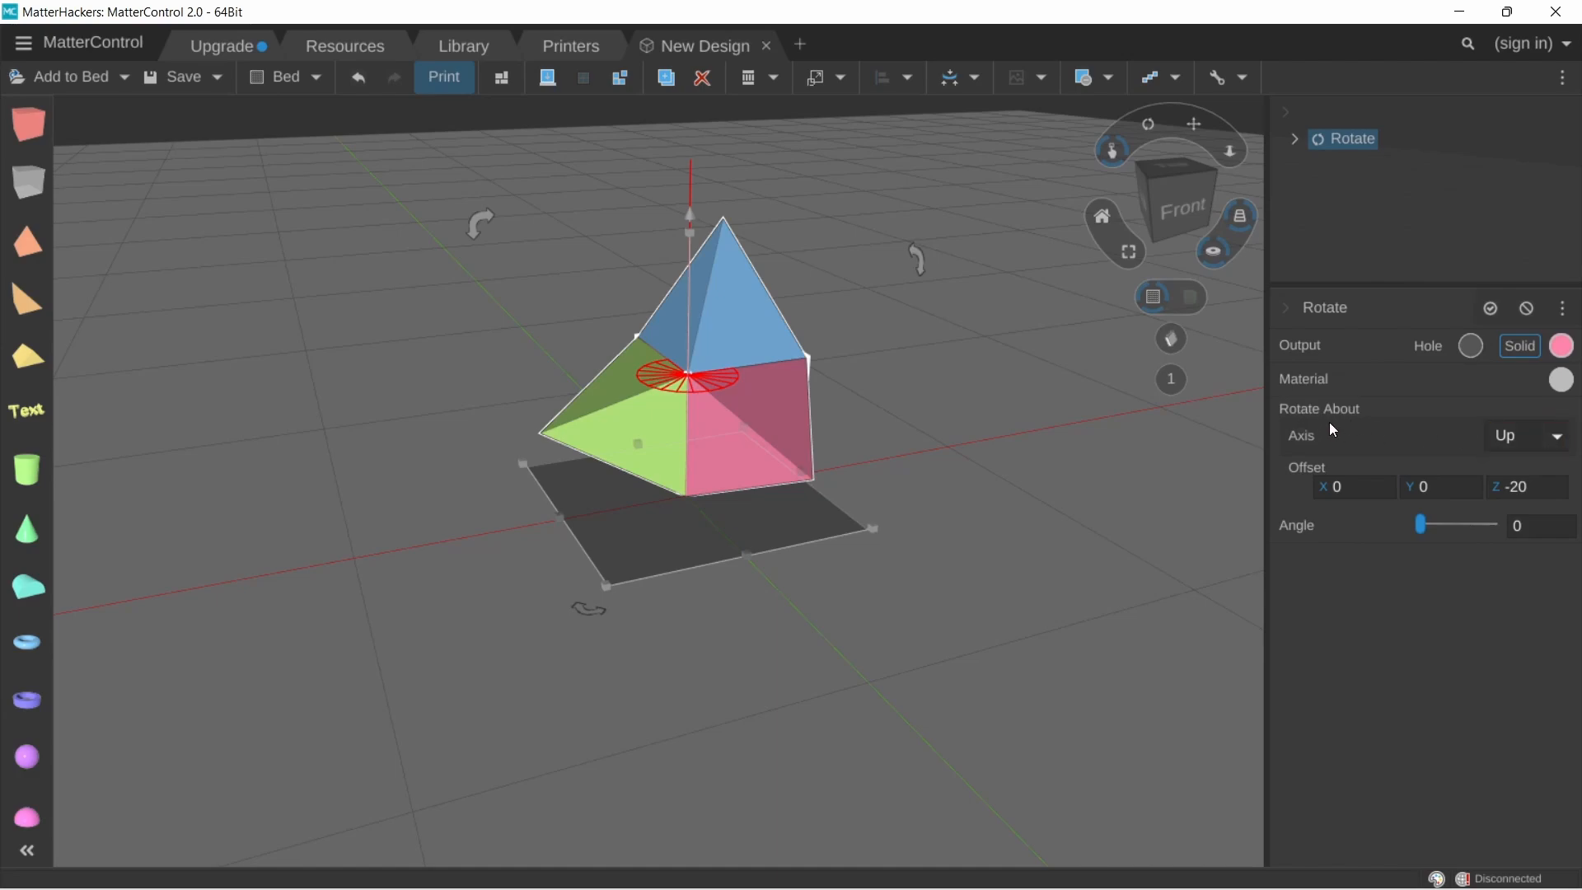
{"action": "left_click", "coordinate": [1545, 434]}
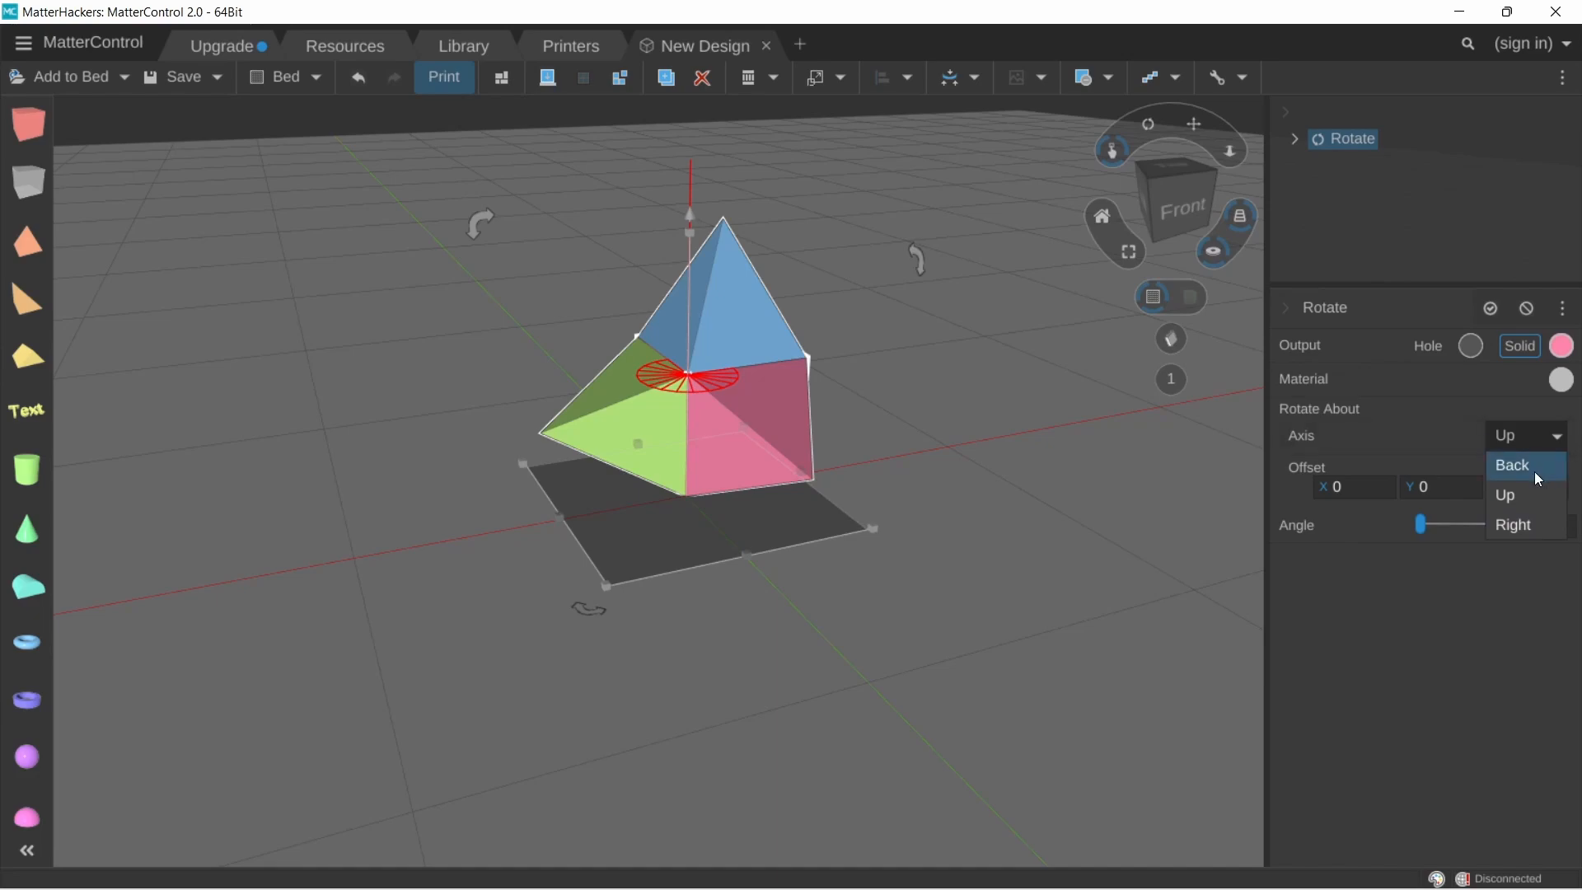
{"action": "left_click", "coordinate": [1518, 491]}
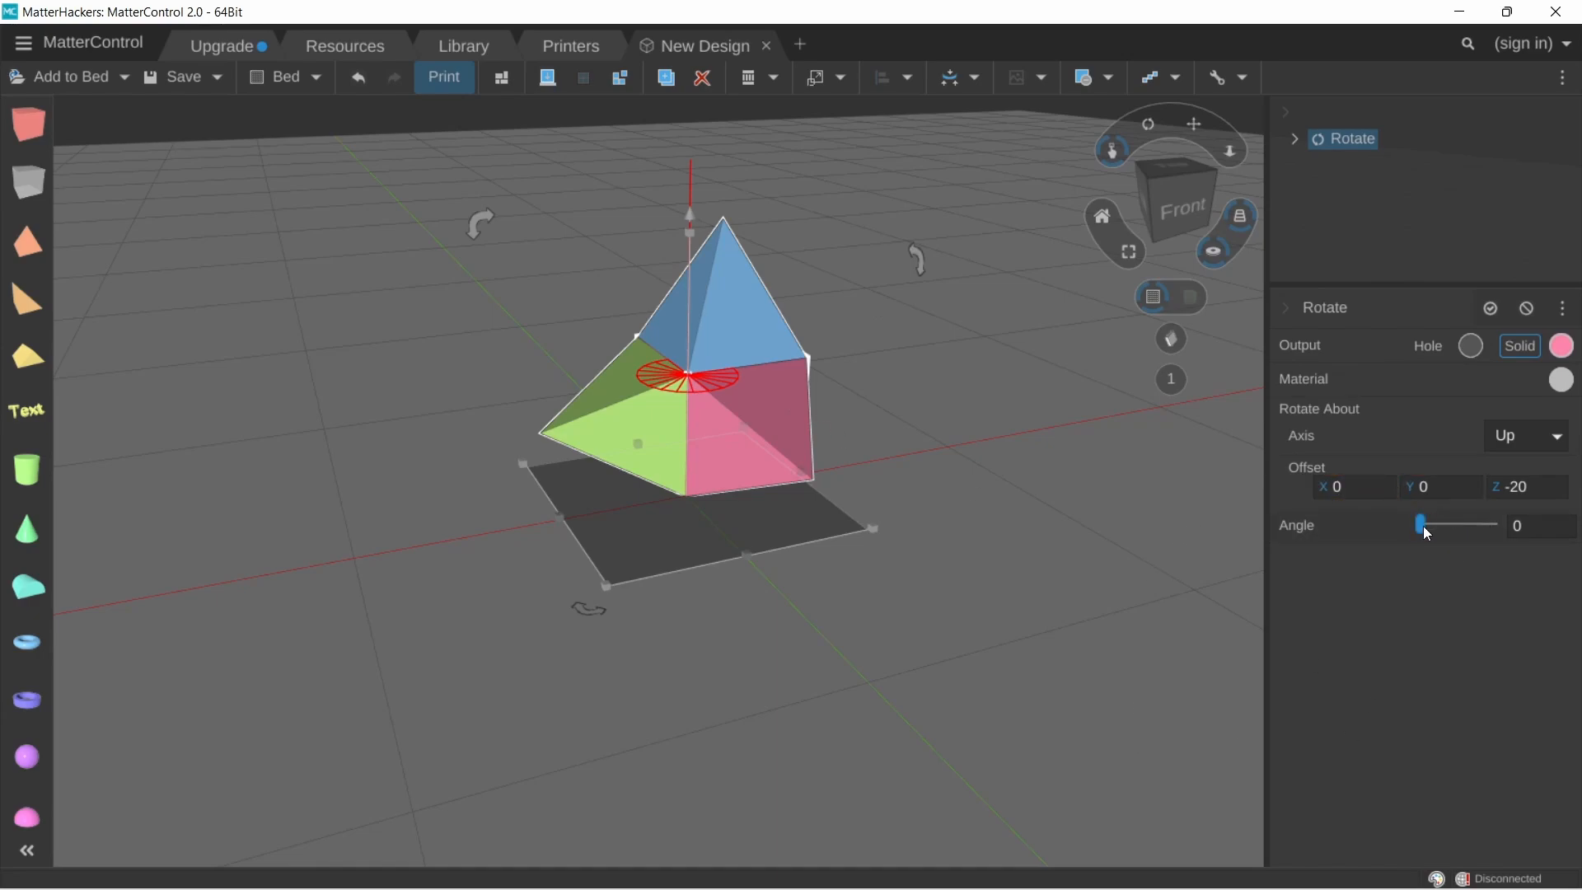
{"action": "left_click_drag", "start_coordinate": [1423, 527], "coordinate": [1384, 535]}
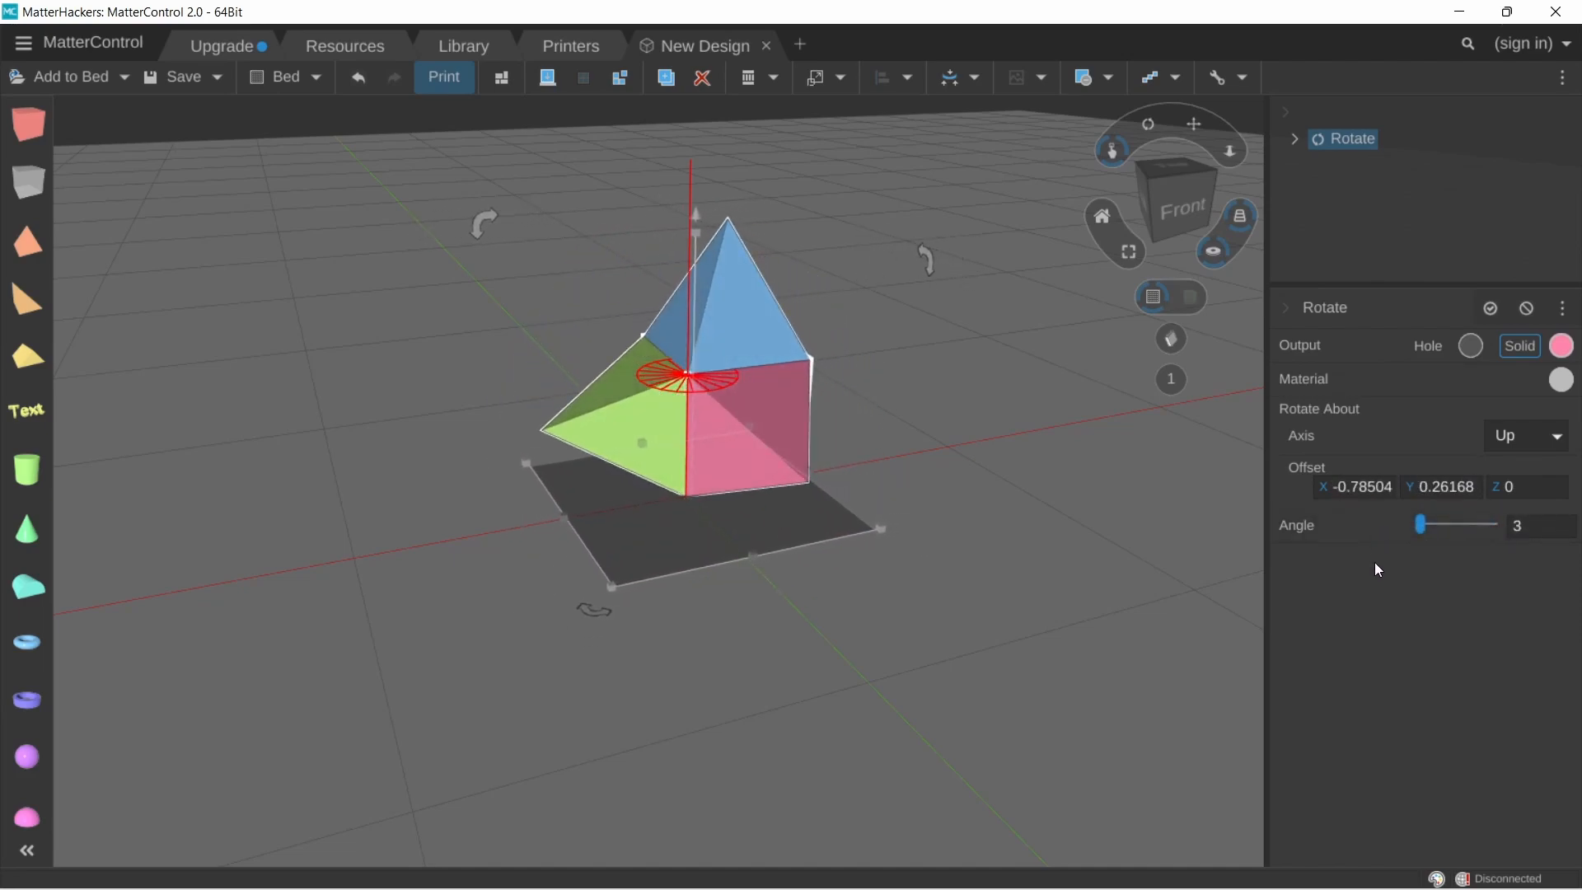
Switch the group's rotation axis to Back and vary the angle, leaving it at 3
{"action": "left_click", "coordinate": [1550, 443]}
{"action": "left_click", "coordinate": [1530, 466]}
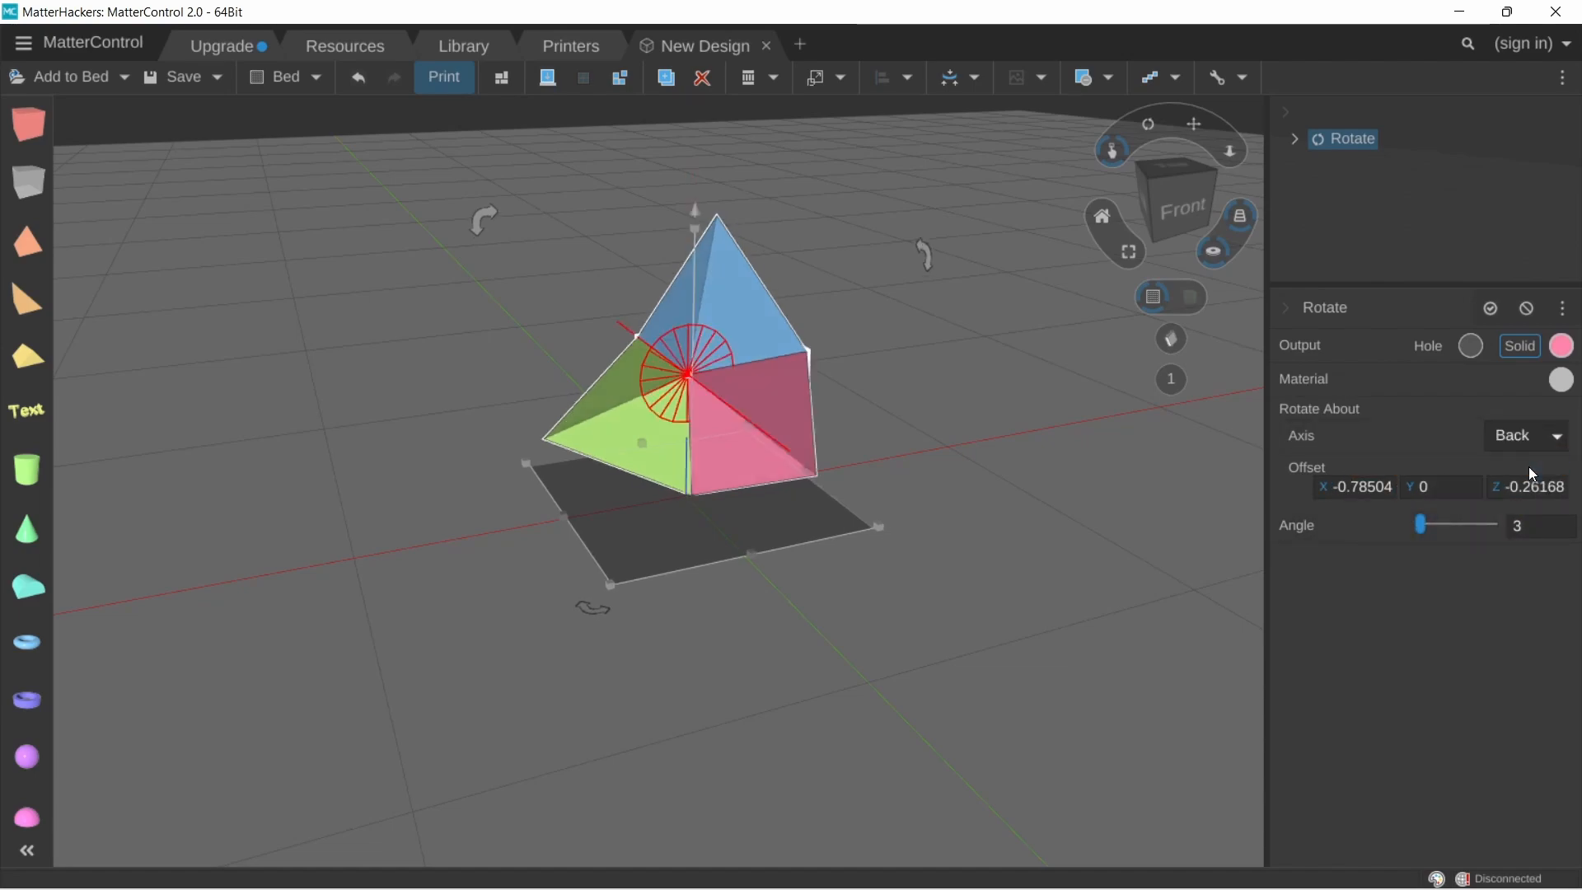
{"action": "right_click_drag", "start_coordinate": [526, 384], "coordinate": [577, 421]}
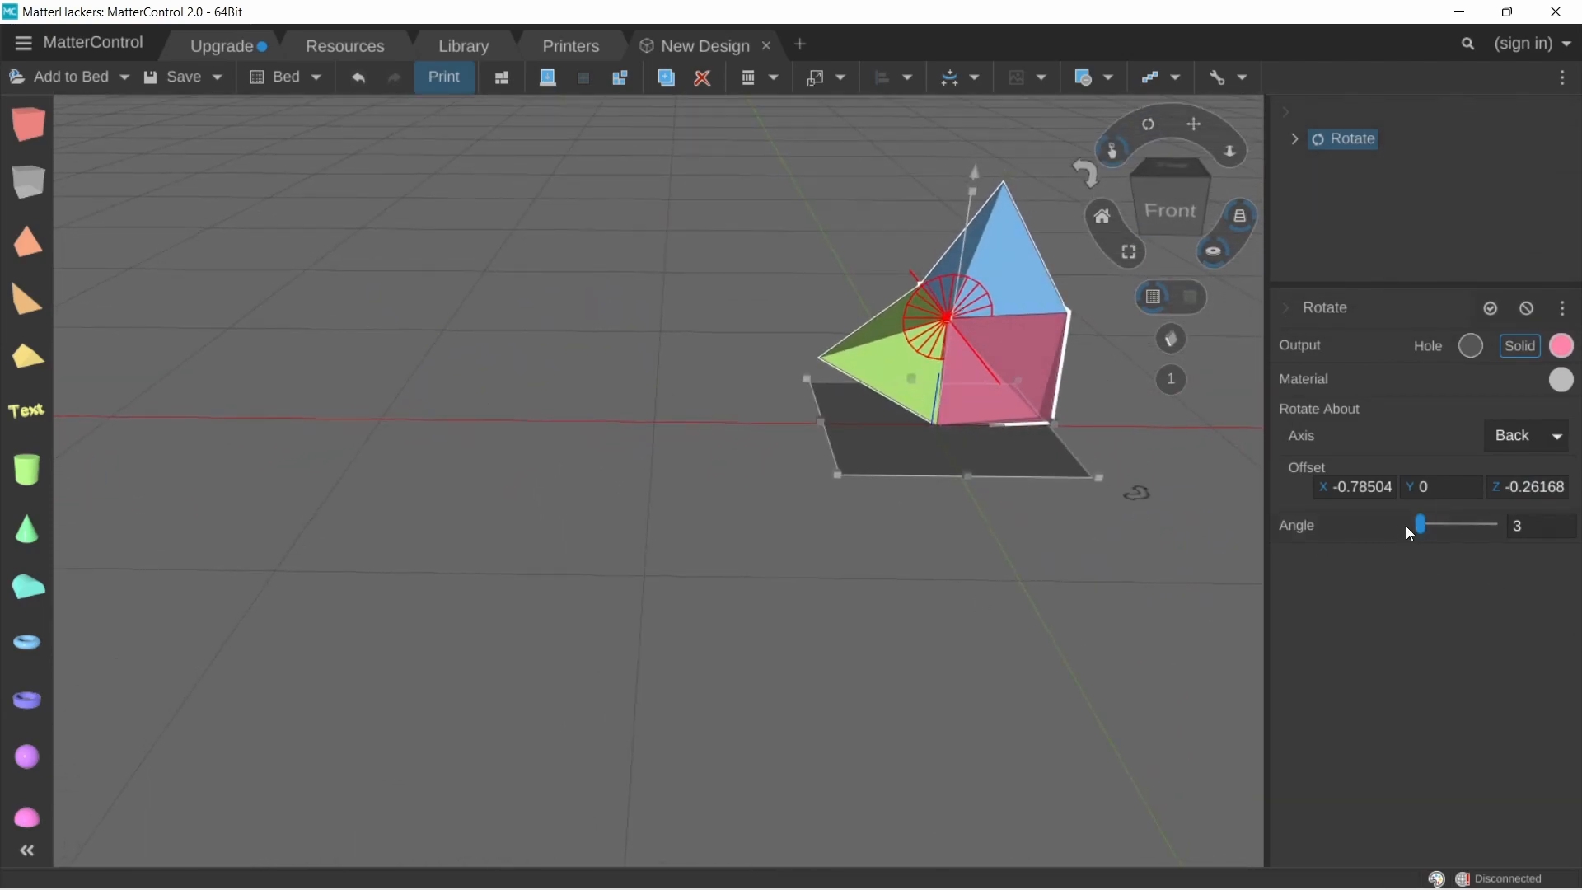
{"action": "mouse_move", "coordinate": [1431, 532]}
{"action": "left_mouse_down"}
{"action": "mouse_move", "coordinate": [1494, 524]}
{"action": "mouse_move", "coordinate": [1424, 508]}
{"action": "left_mouse_up"}
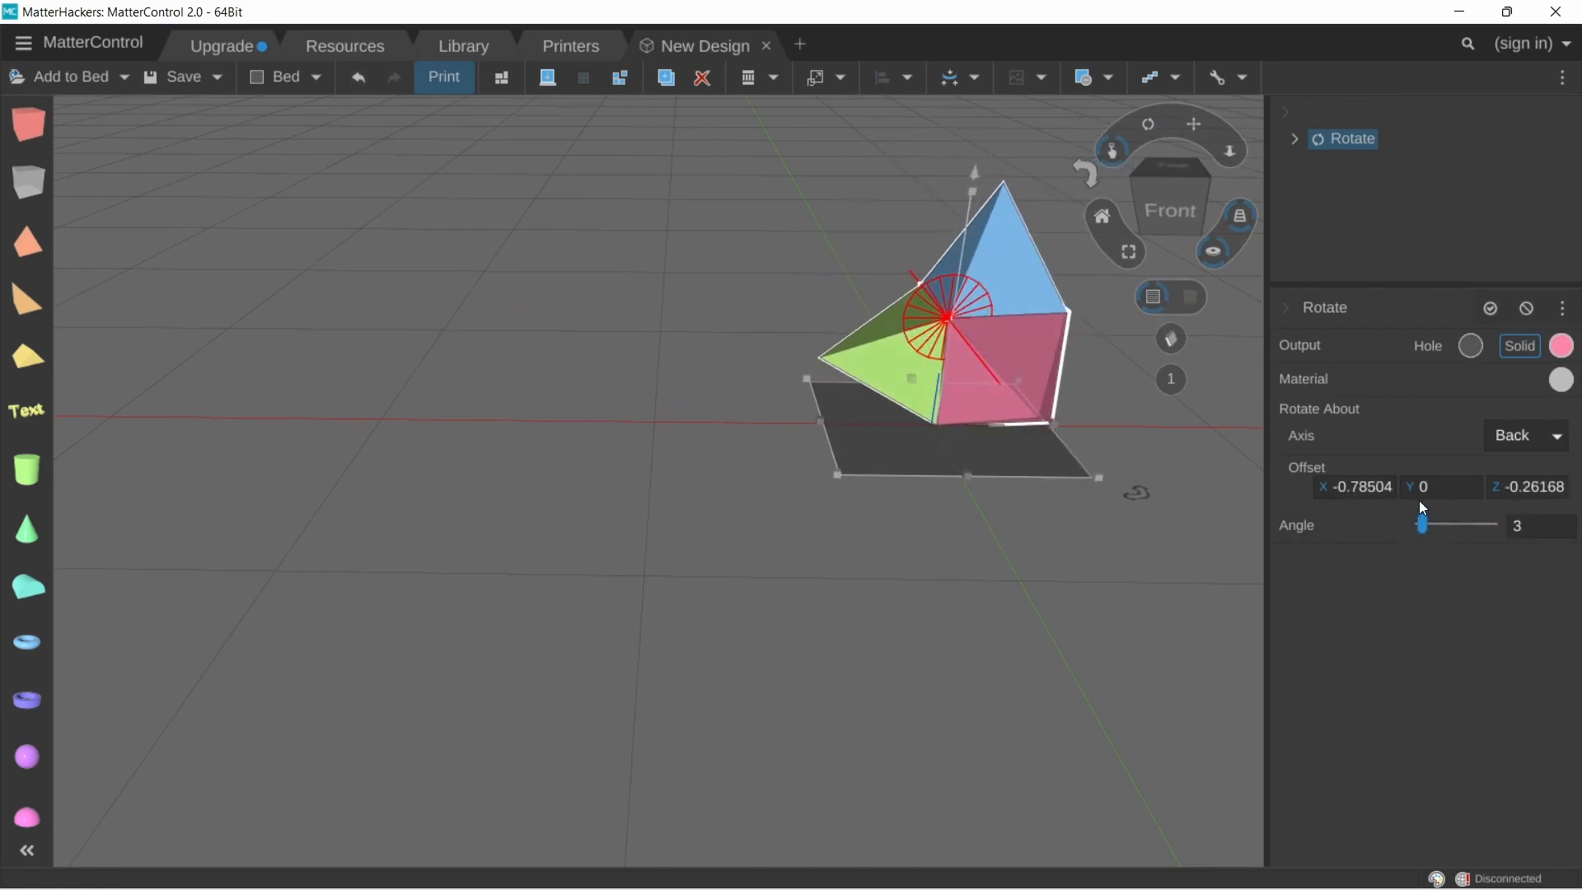
Change the group's rotation axis to Right and vary the angle, leaving it at 3
{"action": "left_click", "coordinate": [1511, 439]}
{"action": "left_click", "coordinate": [1512, 531]}
{"action": "right_click_drag", "start_coordinate": [1140, 495], "coordinate": [1292, 487]}
{"action": "mouse_move", "coordinate": [1421, 527]}
{"action": "left_mouse_down"}
{"action": "mouse_move", "coordinate": [1499, 537]}
{"action": "mouse_move", "coordinate": [1420, 524]}
{"action": "left_mouse_up"}
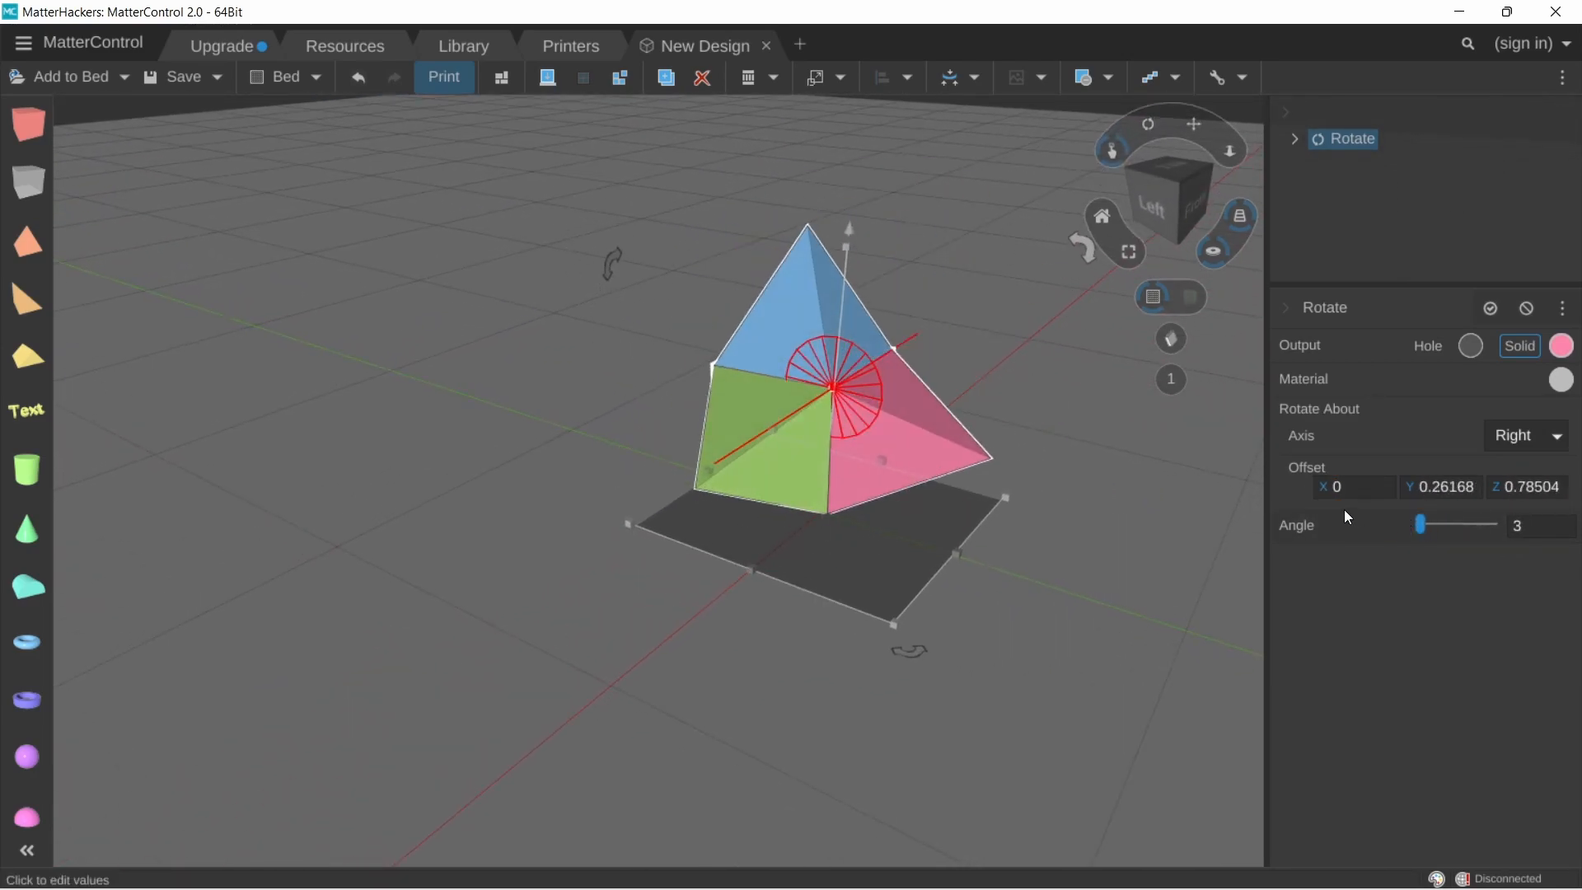
Set the Y offset of the group's rotation axis to 0.00036
{"action": "middle_click_drag", "start_coordinate": [1156, 534], "coordinate": [985, 534]}
{"action": "right_click_drag", "start_coordinate": [985, 534], "coordinate": [1154, 488]}
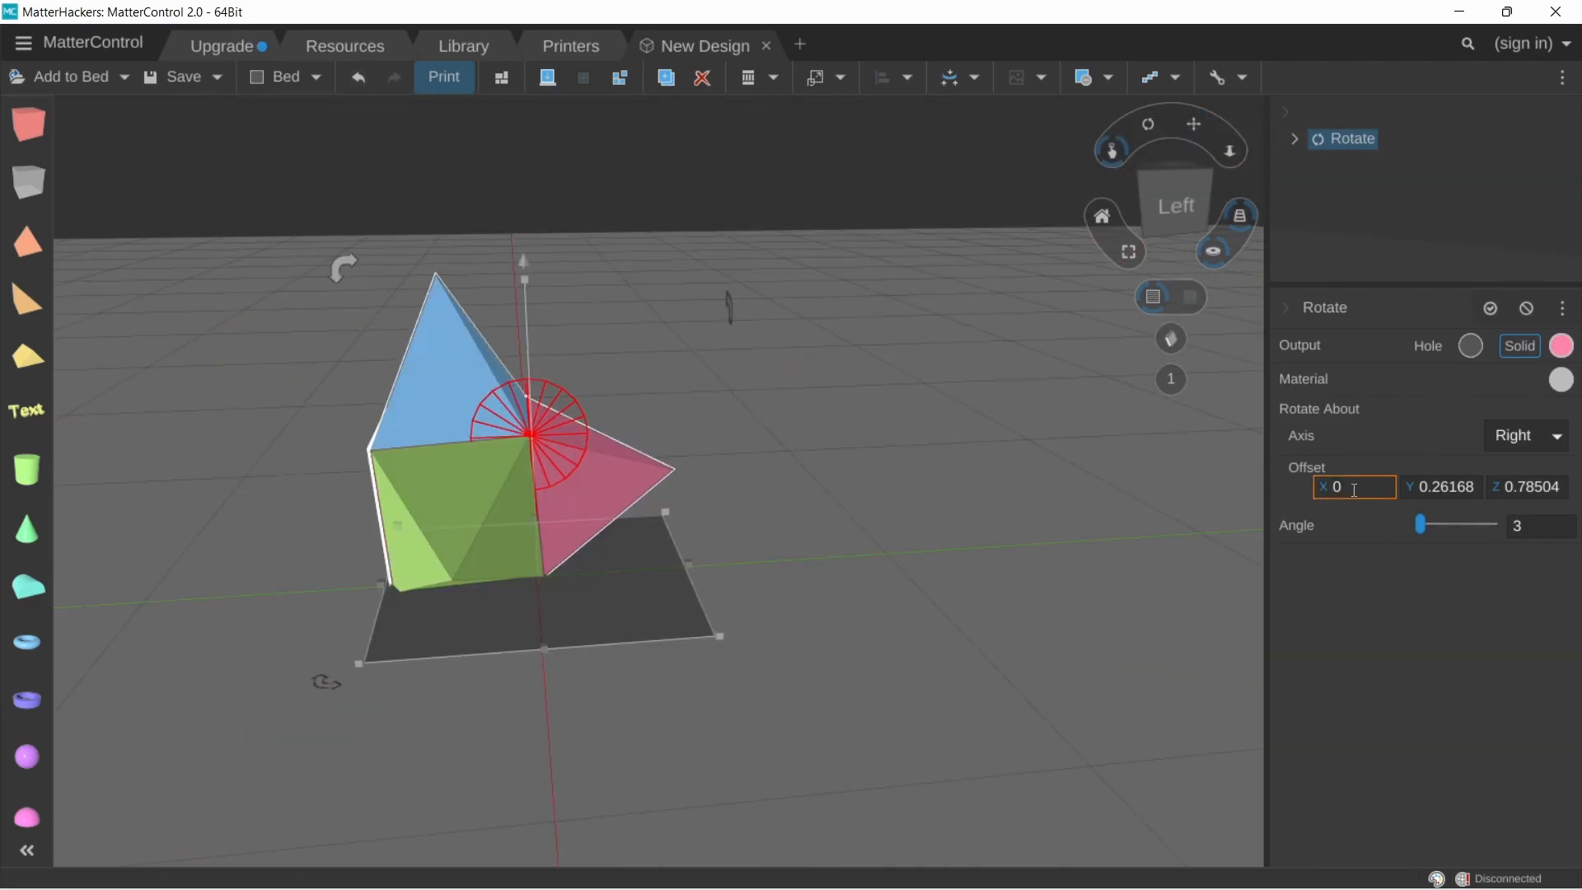
{"action": "right_click_drag", "start_coordinate": [847, 441], "coordinate": [548, 417]}
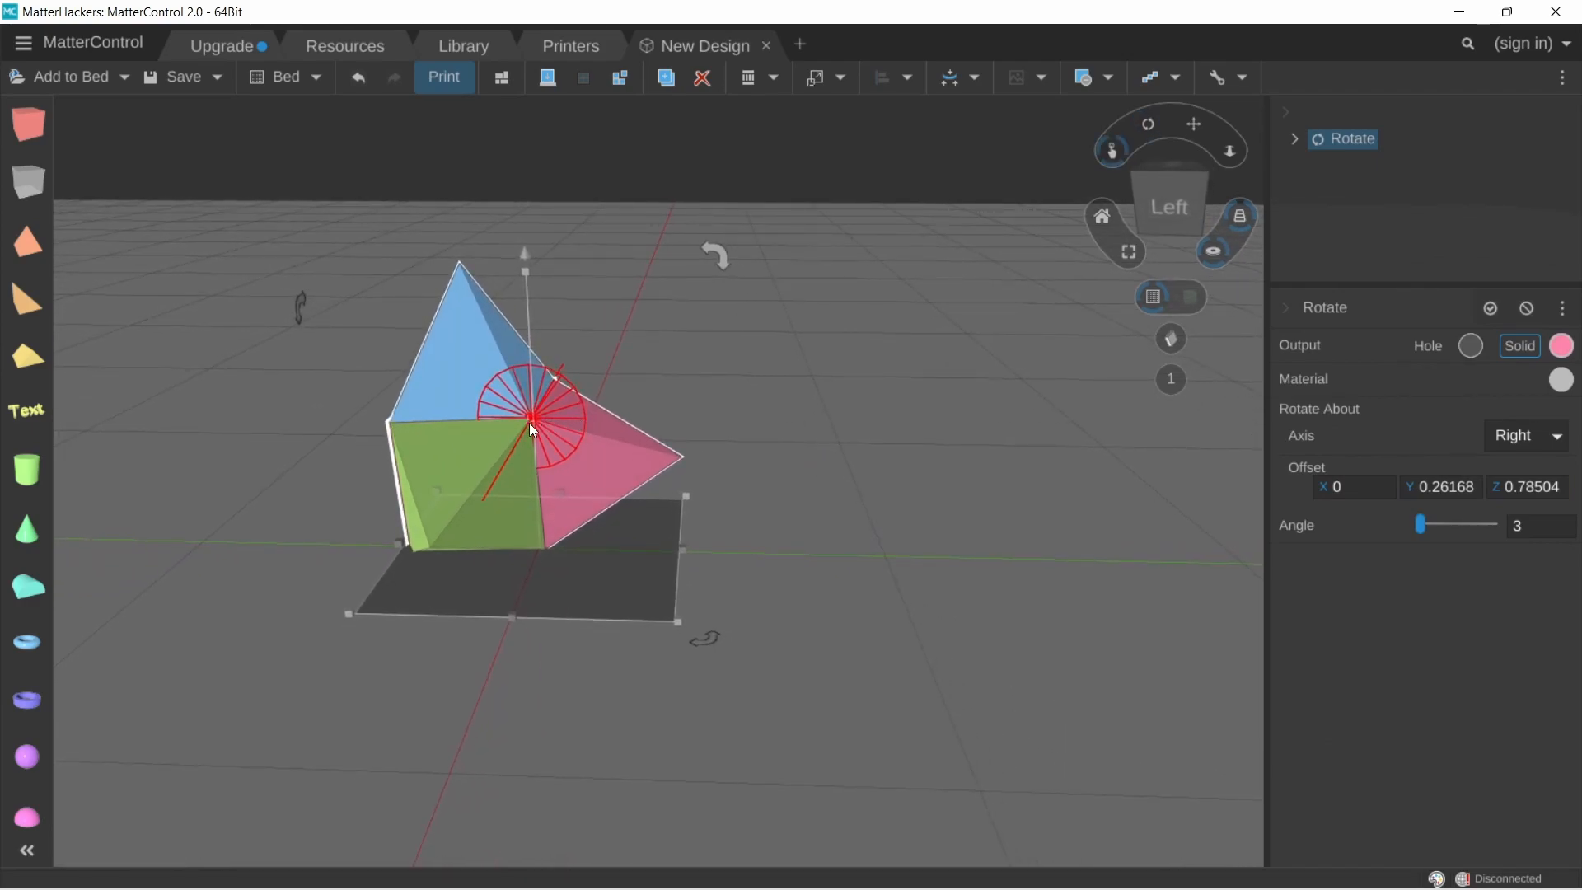
{"action": "left_click", "coordinate": [1463, 489]}
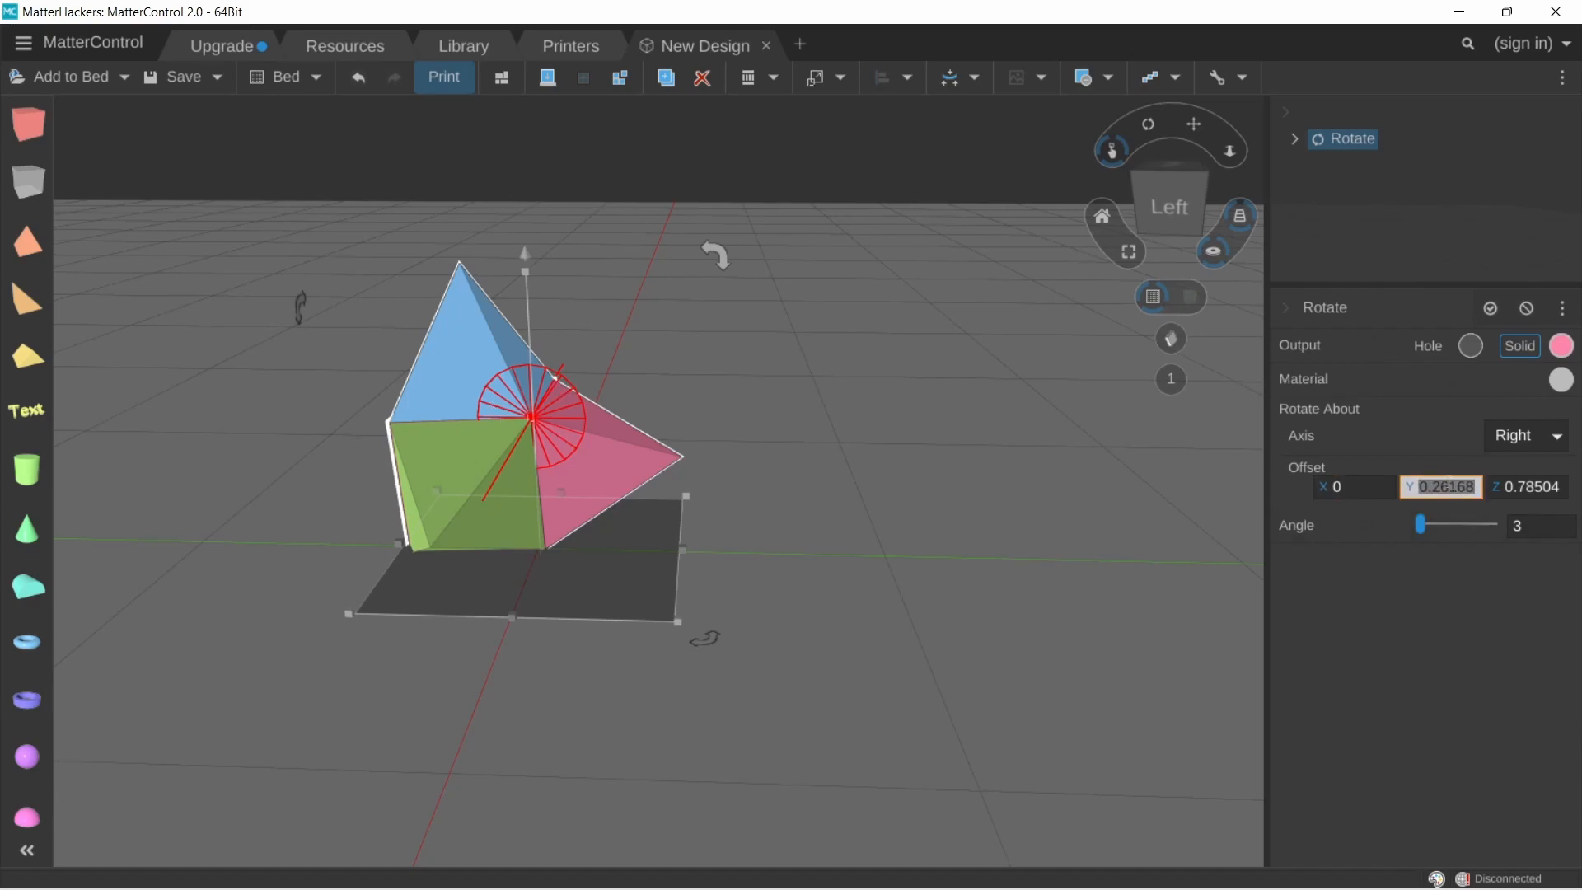
{"action": "type", "text": "0.00036"}
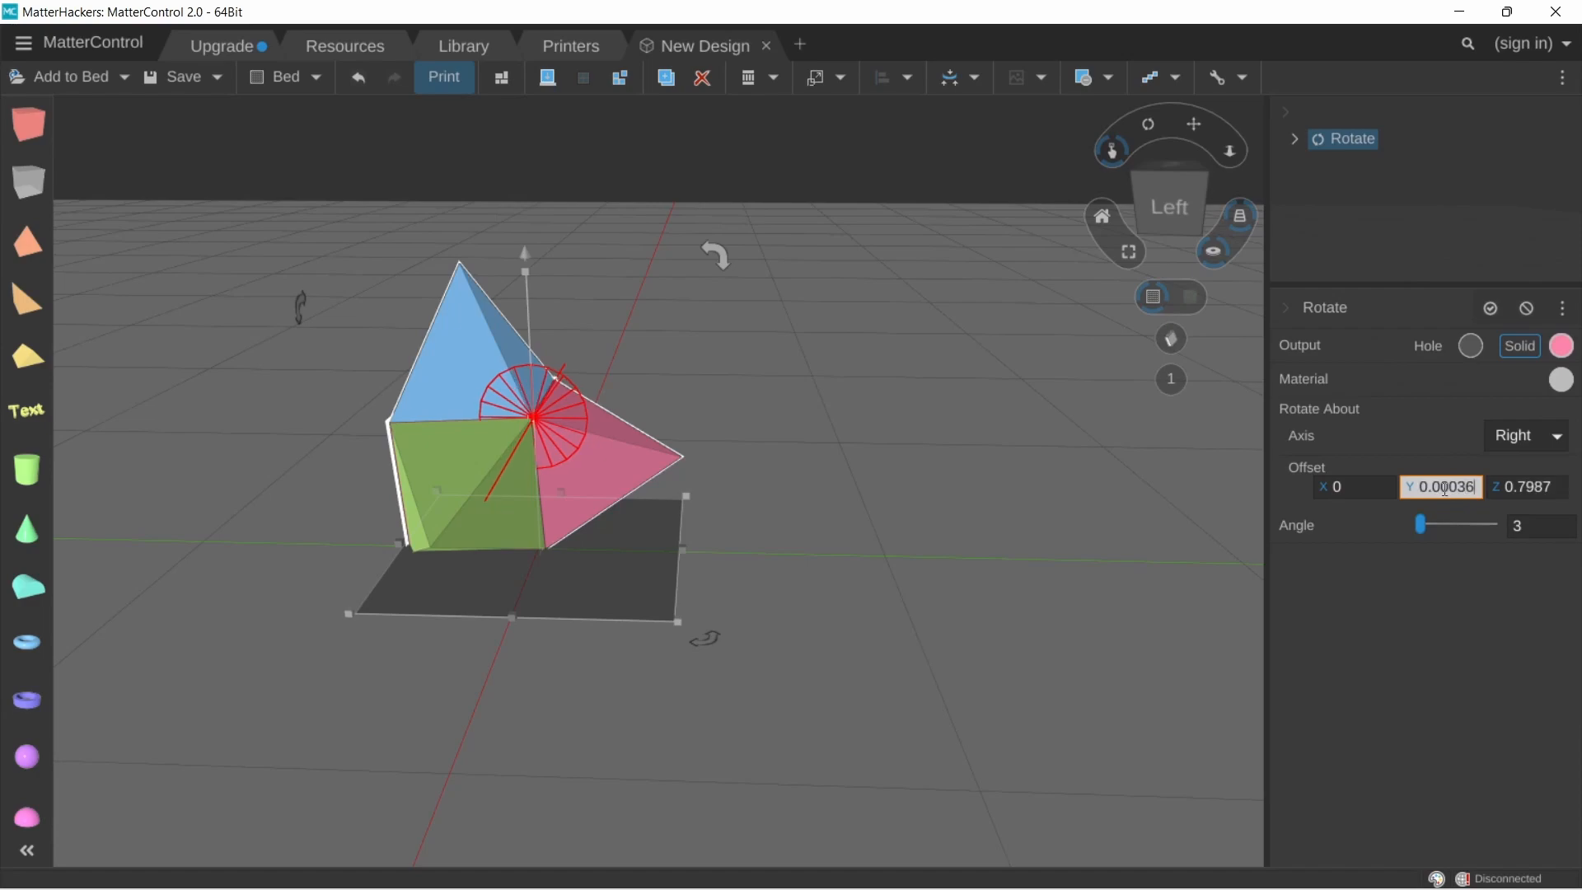
Set the Y offset of the group's rotation axis to 10 and inspect the axis position
{"action": "key", "text": "BackSpace"}
{"action": "key", "text": "BackSpace"}
{"action": "key", "text": "BackSpace"}
{"action": "key", "text": "BackSpace"}
{"action": "key", "text": "BackSpace"}
{"action": "key", "text": "BackSpace"}
{"action": "key", "text": "BackSpace"}
{"action": "type", "text": "10"}
{"action": "key", "text": "Return"}
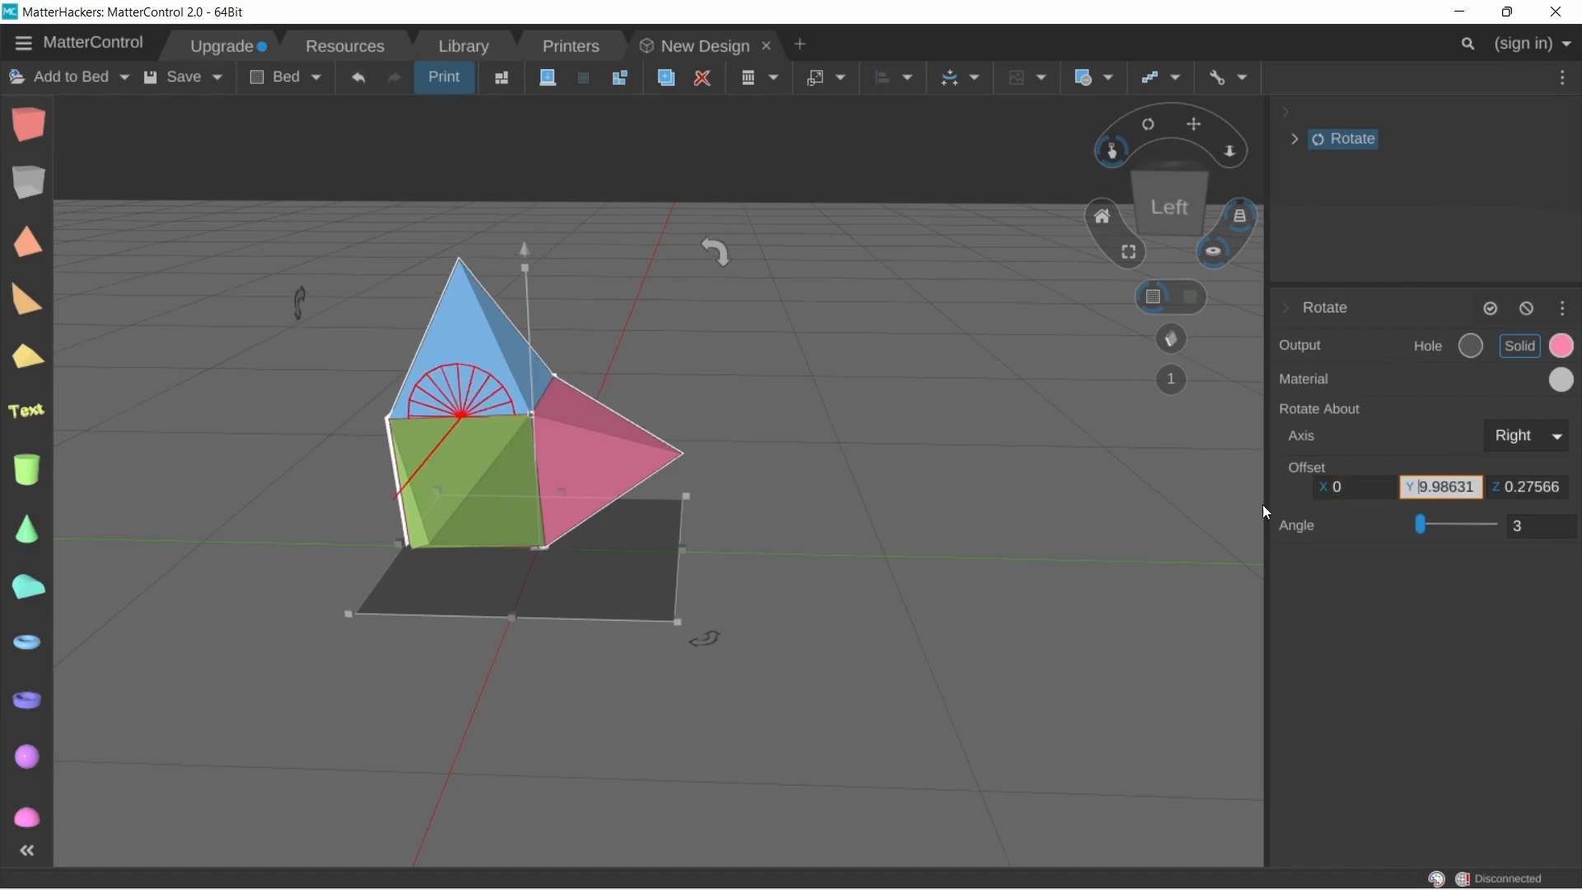
{"action": "mouse_move", "coordinate": [461, 412]}
{"action": "right_mouse_down"}
{"action": "mouse_move", "coordinate": [674, 429]}
{"action": "mouse_move", "coordinate": [458, 421]}
{"action": "right_mouse_up"}
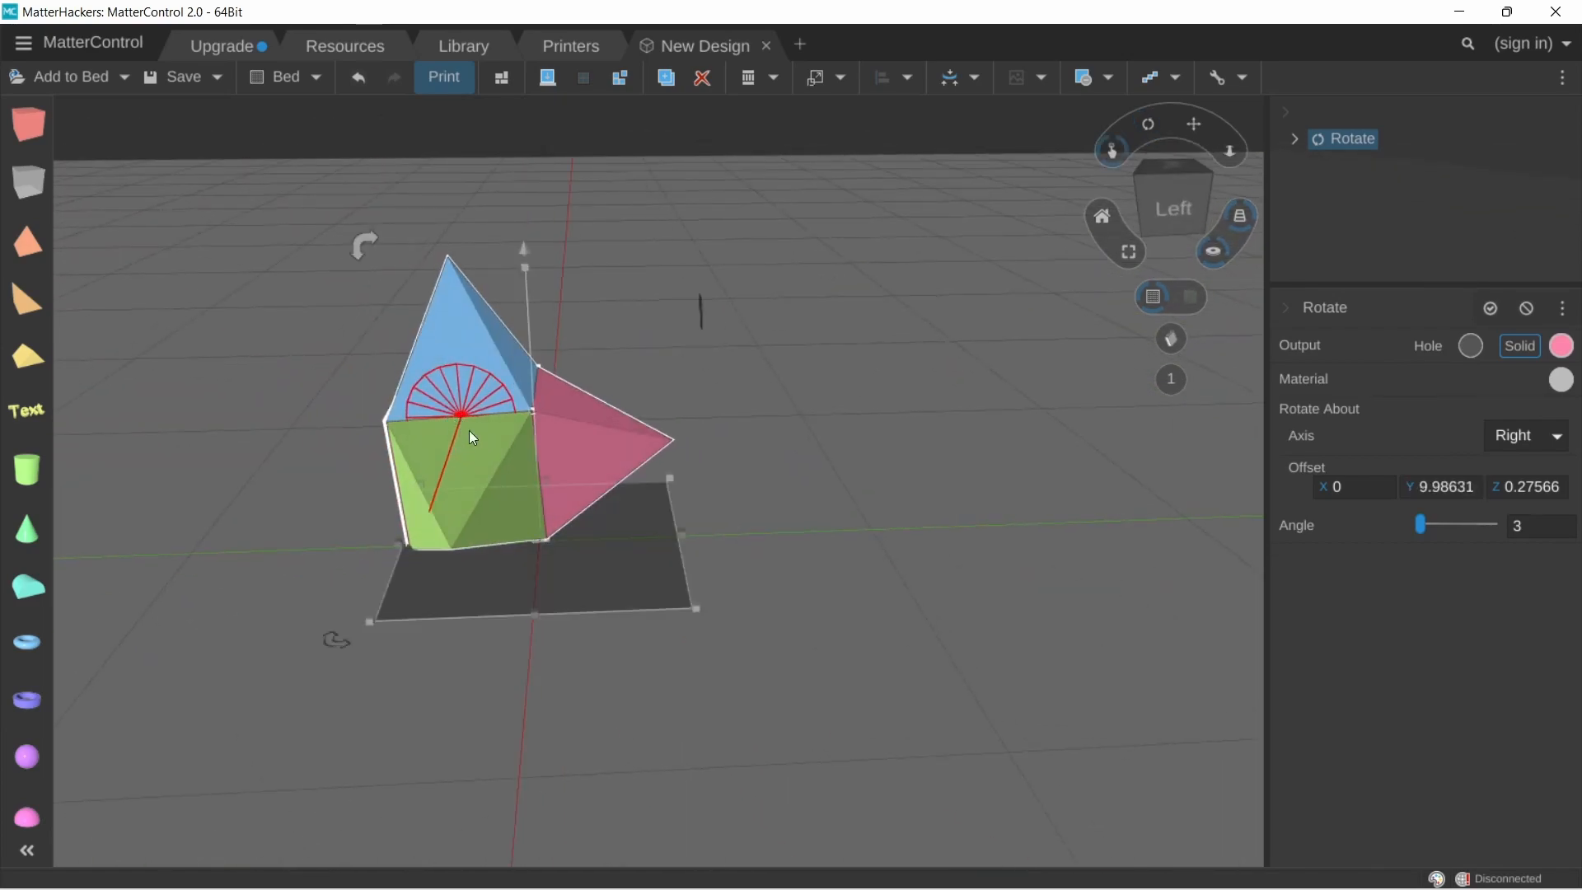
{"action": "right_click_drag", "start_coordinate": [595, 417], "coordinate": [671, 407]}
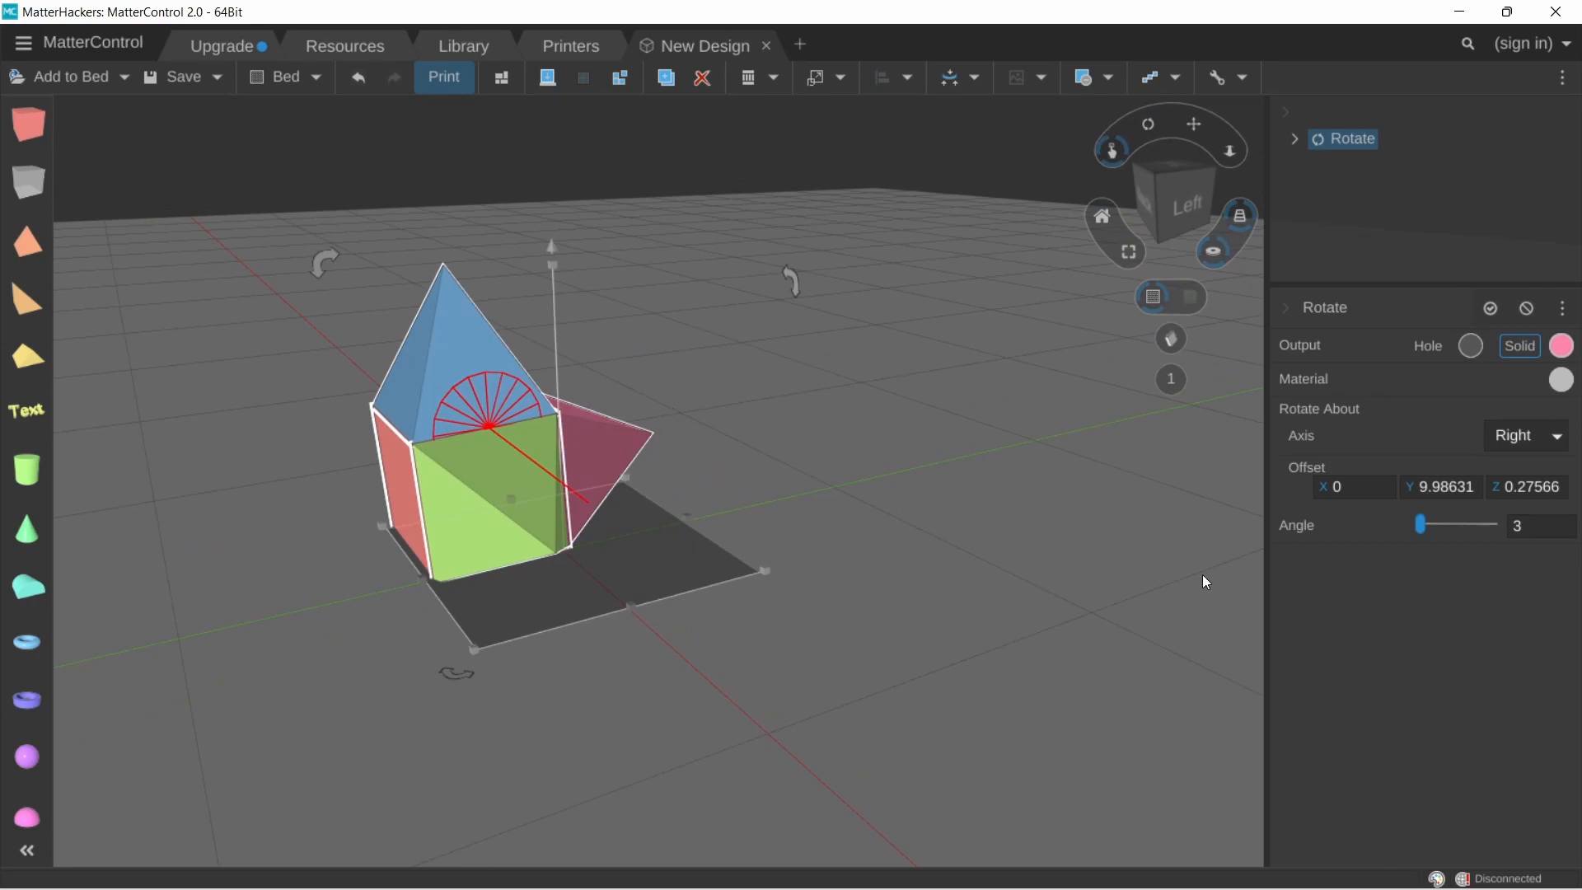
Set the Z offset of the group's rotation axis to -10 and inspect the axis at the model's base
{"action": "left_click", "coordinate": [1549, 491]}
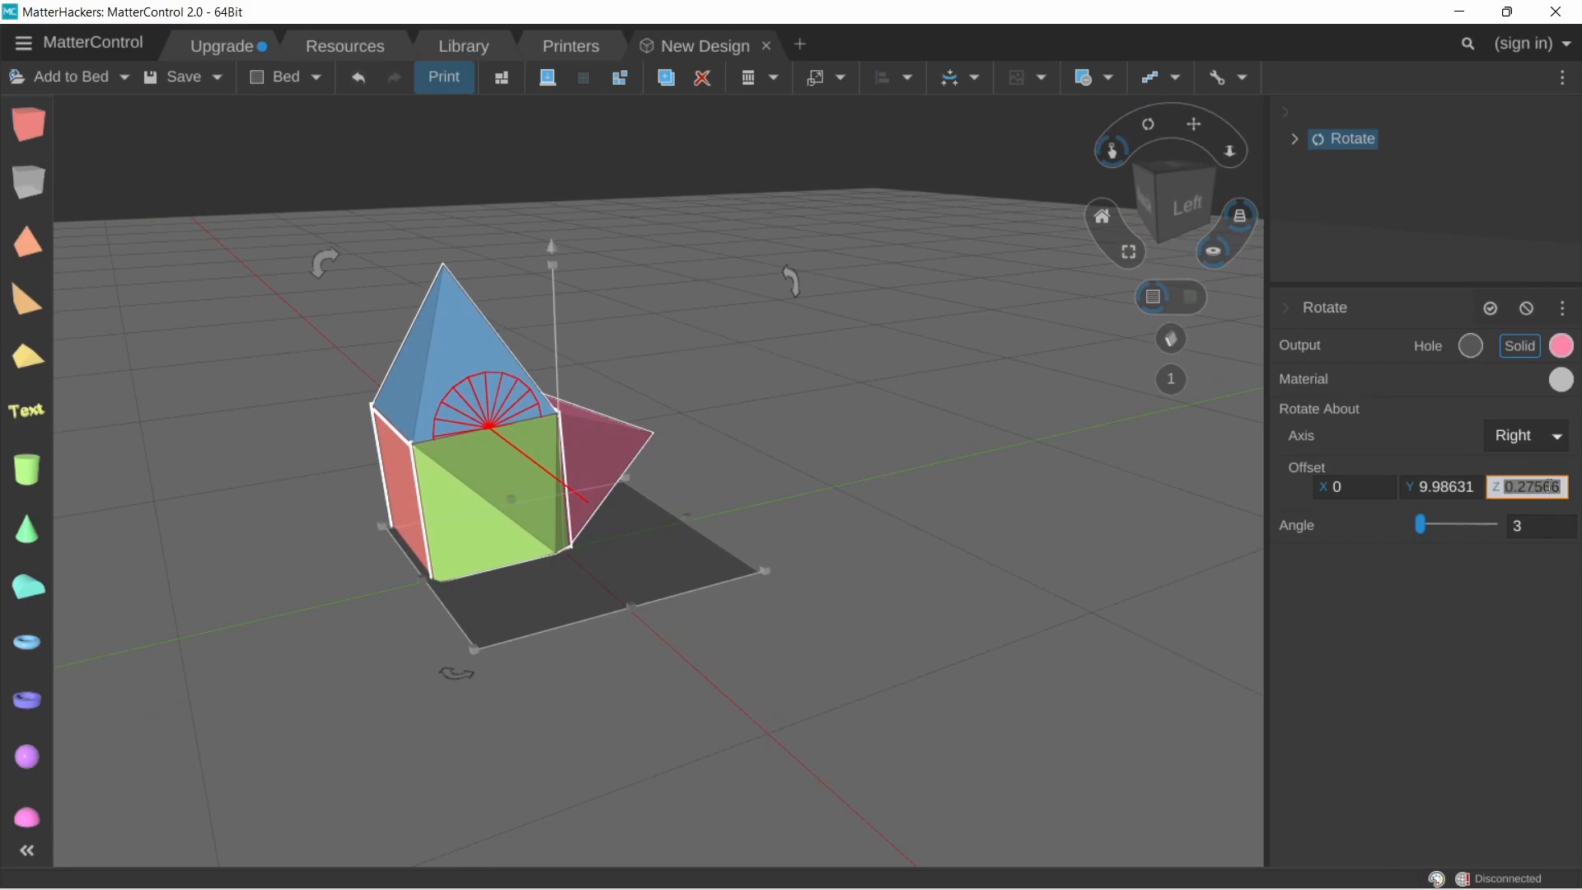
{"action": "type", "text": "-10"}
{"action": "key", "text": "Return"}
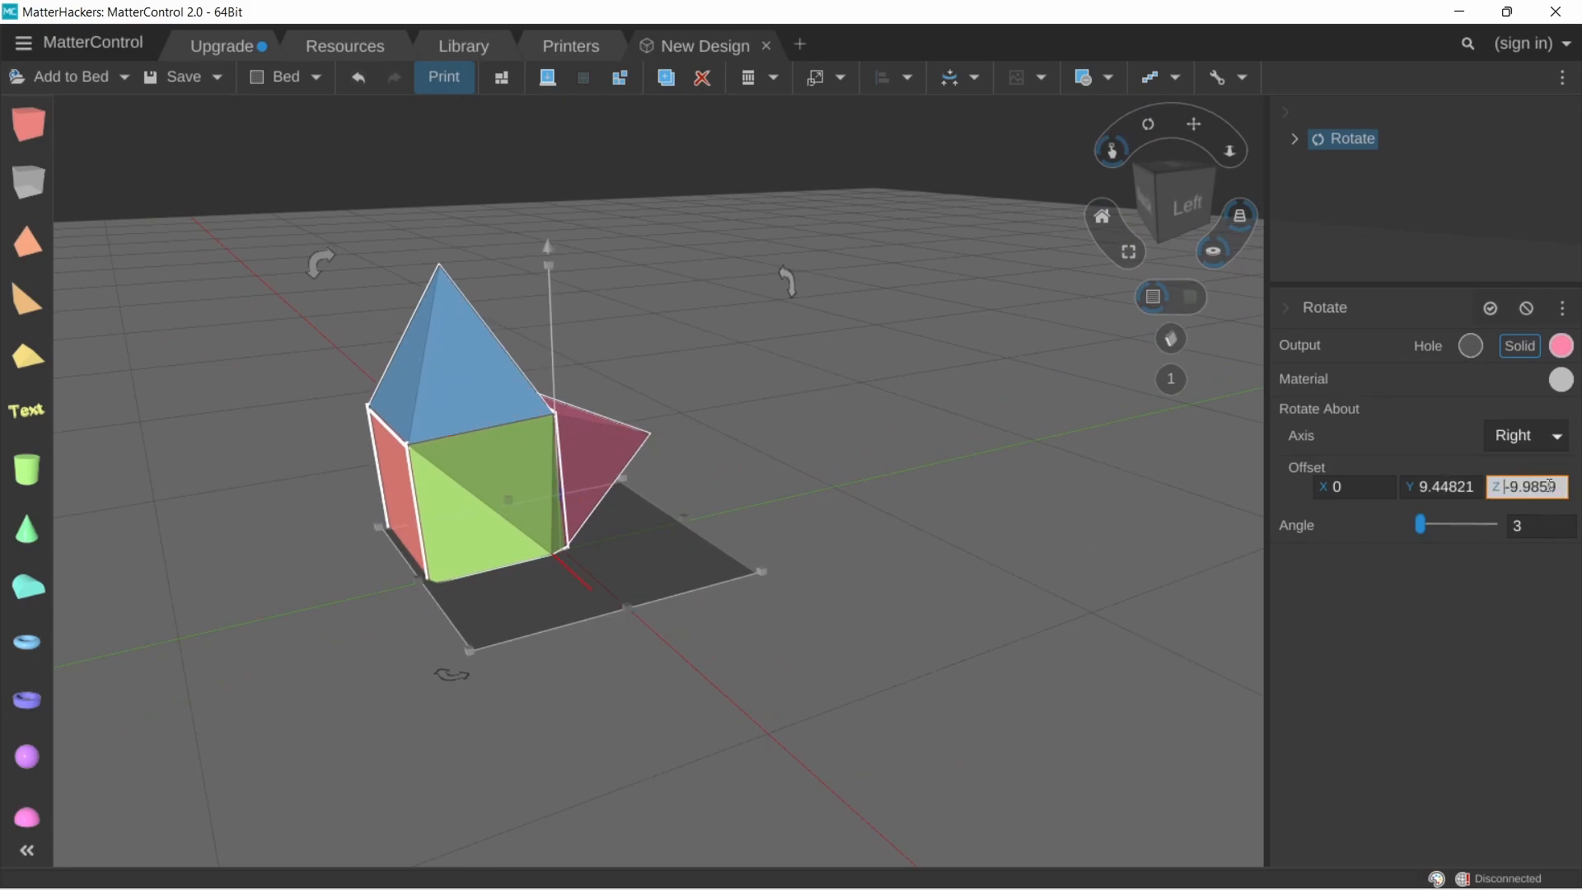
{"action": "mouse_move", "coordinate": [738, 523]}
{"action": "right_mouse_down"}
{"action": "mouse_move", "coordinate": [660, 491]}
{"action": "mouse_move", "coordinate": [438, 597]}
{"action": "right_mouse_up"}
{"action": "scroll", "coordinate": [299, 614], "scroll_direction": "up", "scroll_amount": 3}
{"action": "right_click_drag", "start_coordinate": [498, 473], "coordinate": [379, 609]}
{"action": "mouse_move", "coordinate": [522, 605]}
{"action": "right_mouse_down"}
{"action": "mouse_move", "coordinate": [651, 618]}
{"action": "mouse_move", "coordinate": [546, 625]}
{"action": "mouse_move", "coordinate": [567, 550]}
{"action": "mouse_move", "coordinate": [730, 488]}
{"action": "mouse_move", "coordinate": [373, 506]}
{"action": "mouse_move", "coordinate": [519, 512]}
{"action": "right_mouse_up"}
{"action": "scroll", "coordinate": [428, 509], "scroll_direction": "down", "scroll_amount": 5}
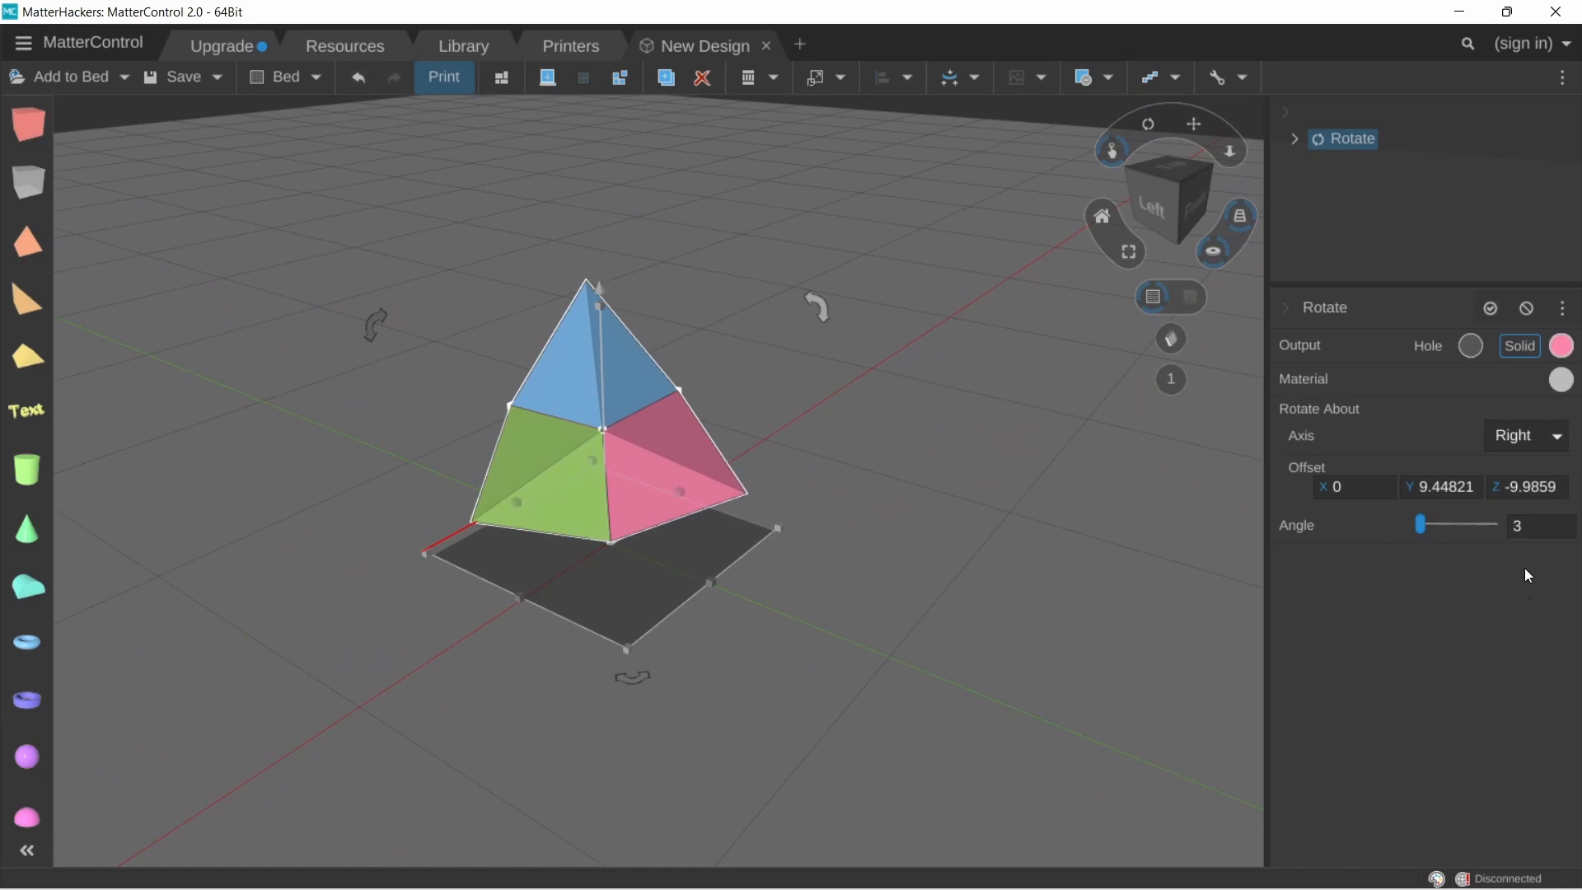
Vary the group's rotation angle, leaving it at 3, and try the Back axis before returning to Right
{"action": "left_click_drag", "start_coordinate": [1416, 522], "coordinate": [1505, 527]}
{"action": "mouse_move", "coordinate": [1420, 525]}
{"action": "left_mouse_down"}
{"action": "mouse_move", "coordinate": [1498, 528]}
{"action": "mouse_move", "coordinate": [1422, 527]}
{"action": "left_mouse_up"}
{"action": "left_click", "coordinate": [1507, 467]}
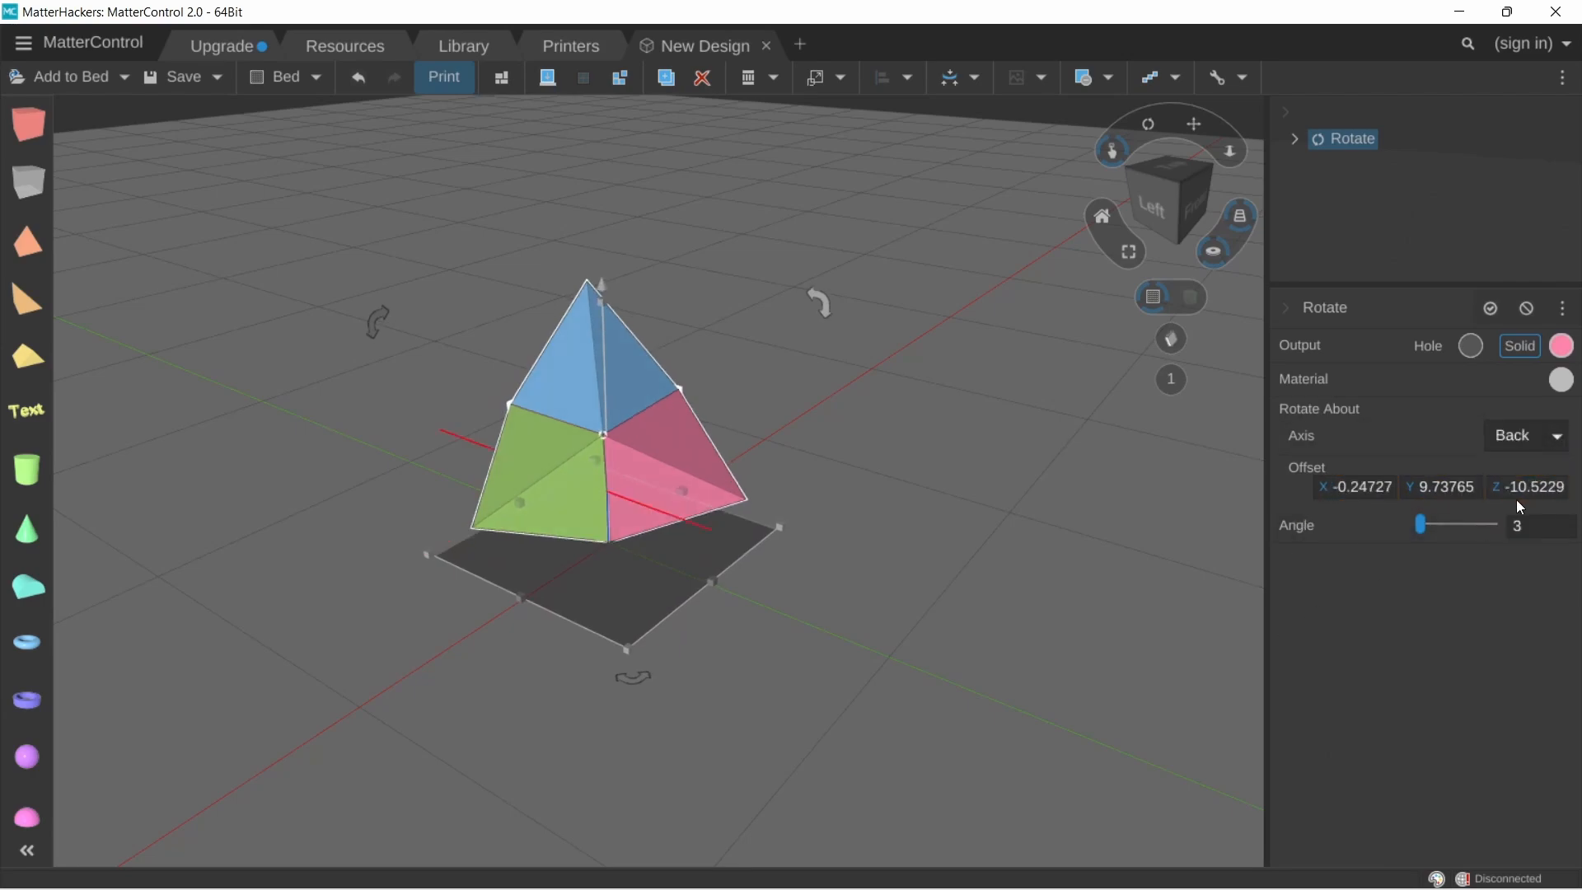
{"action": "left_click", "coordinate": [1543, 444]}
{"action": "left_click", "coordinate": [1538, 493]}
{"action": "left_click", "coordinate": [1546, 452]}
{"action": "left_click", "coordinate": [1539, 519]}
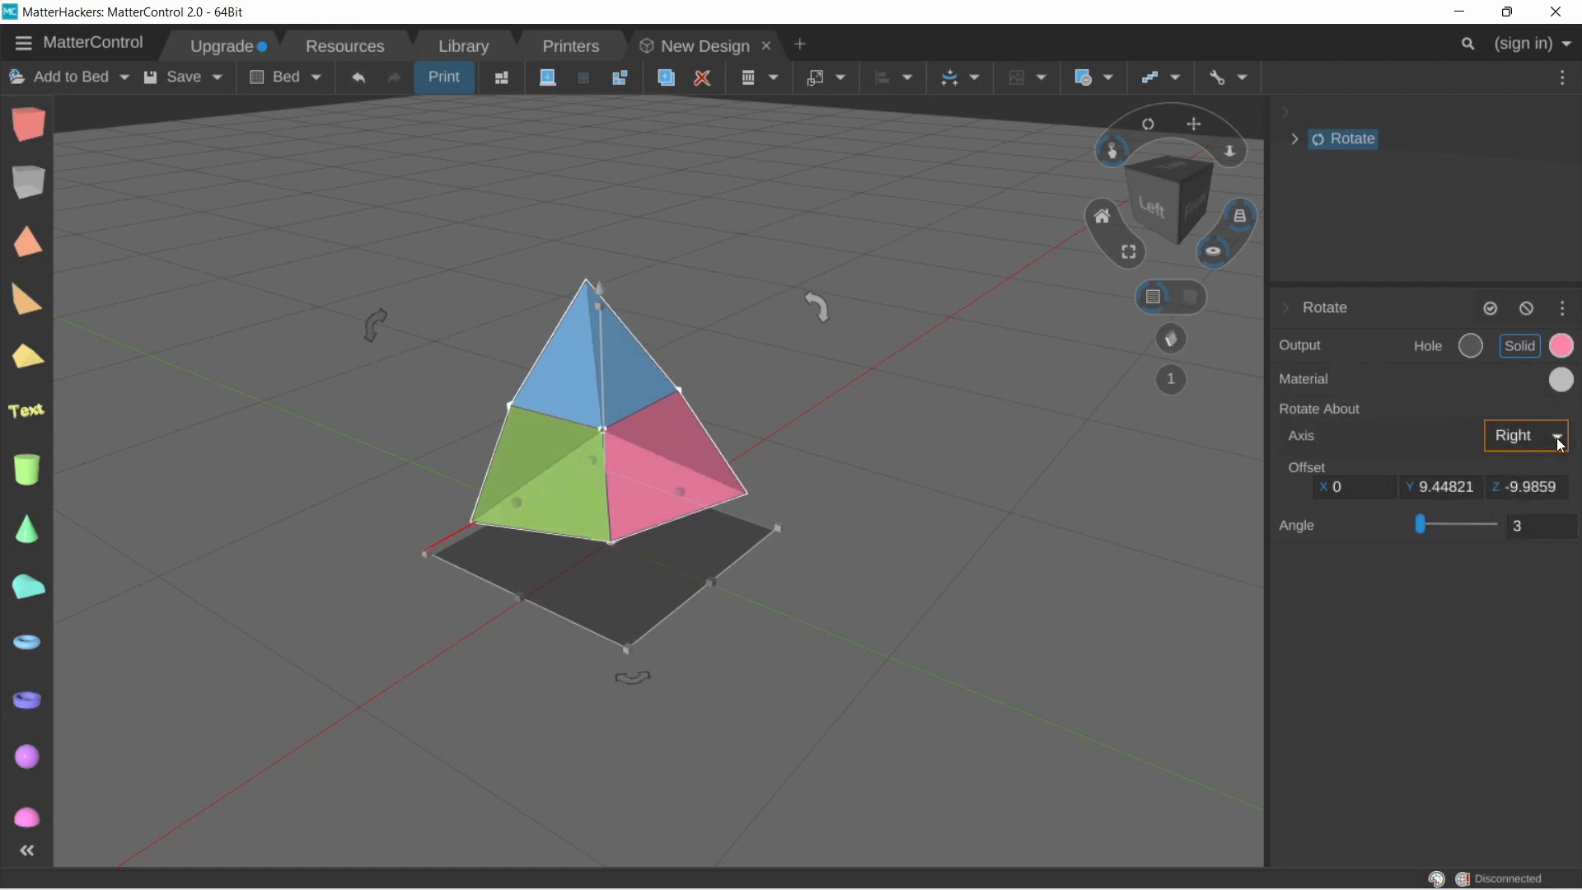
Resize the cube to a width of 45, depth of 7 and height of 18, and move it away from the sphere
{"action": "left_click_drag", "start_coordinate": [867, 506], "coordinate": [871, 398]}
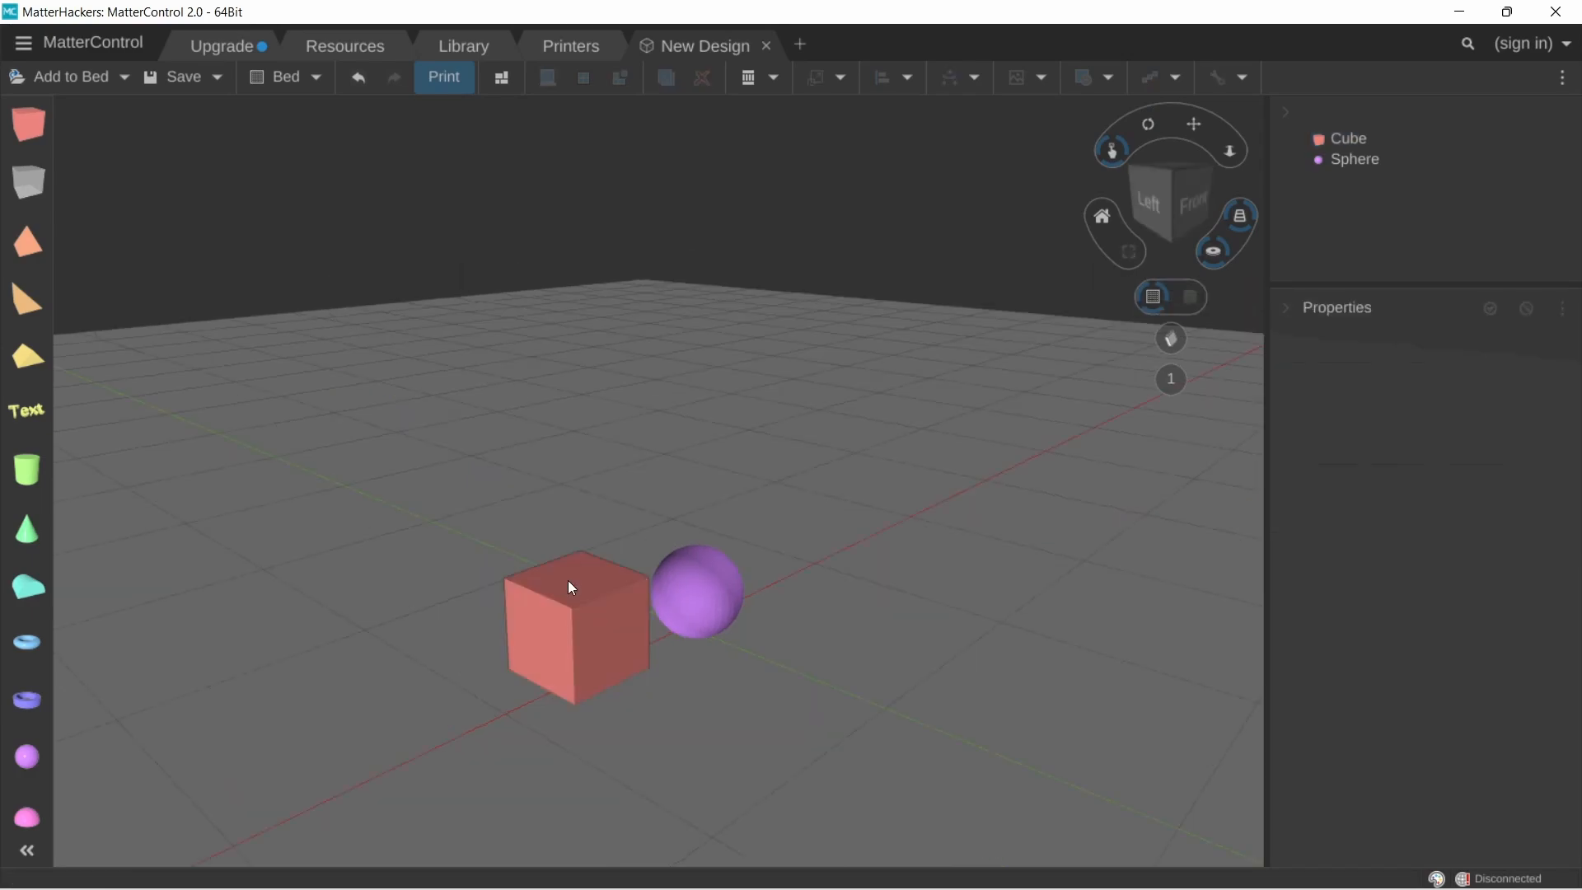
{"action": "left_click", "coordinate": [564, 578]}
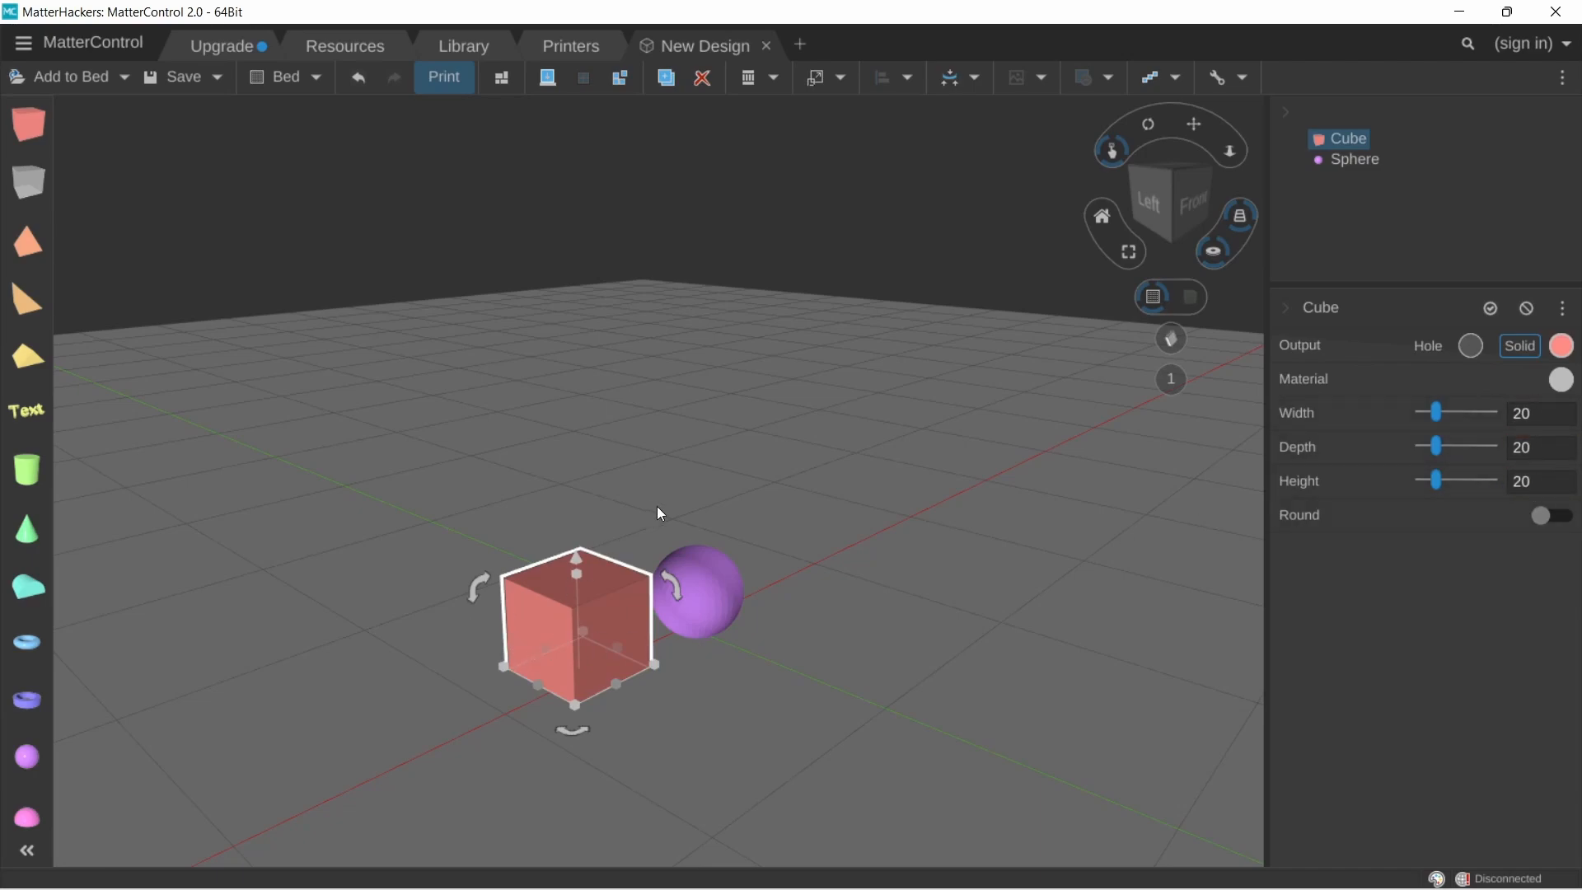
{"action": "left_click_drag", "start_coordinate": [1438, 415], "coordinate": [1434, 484]}
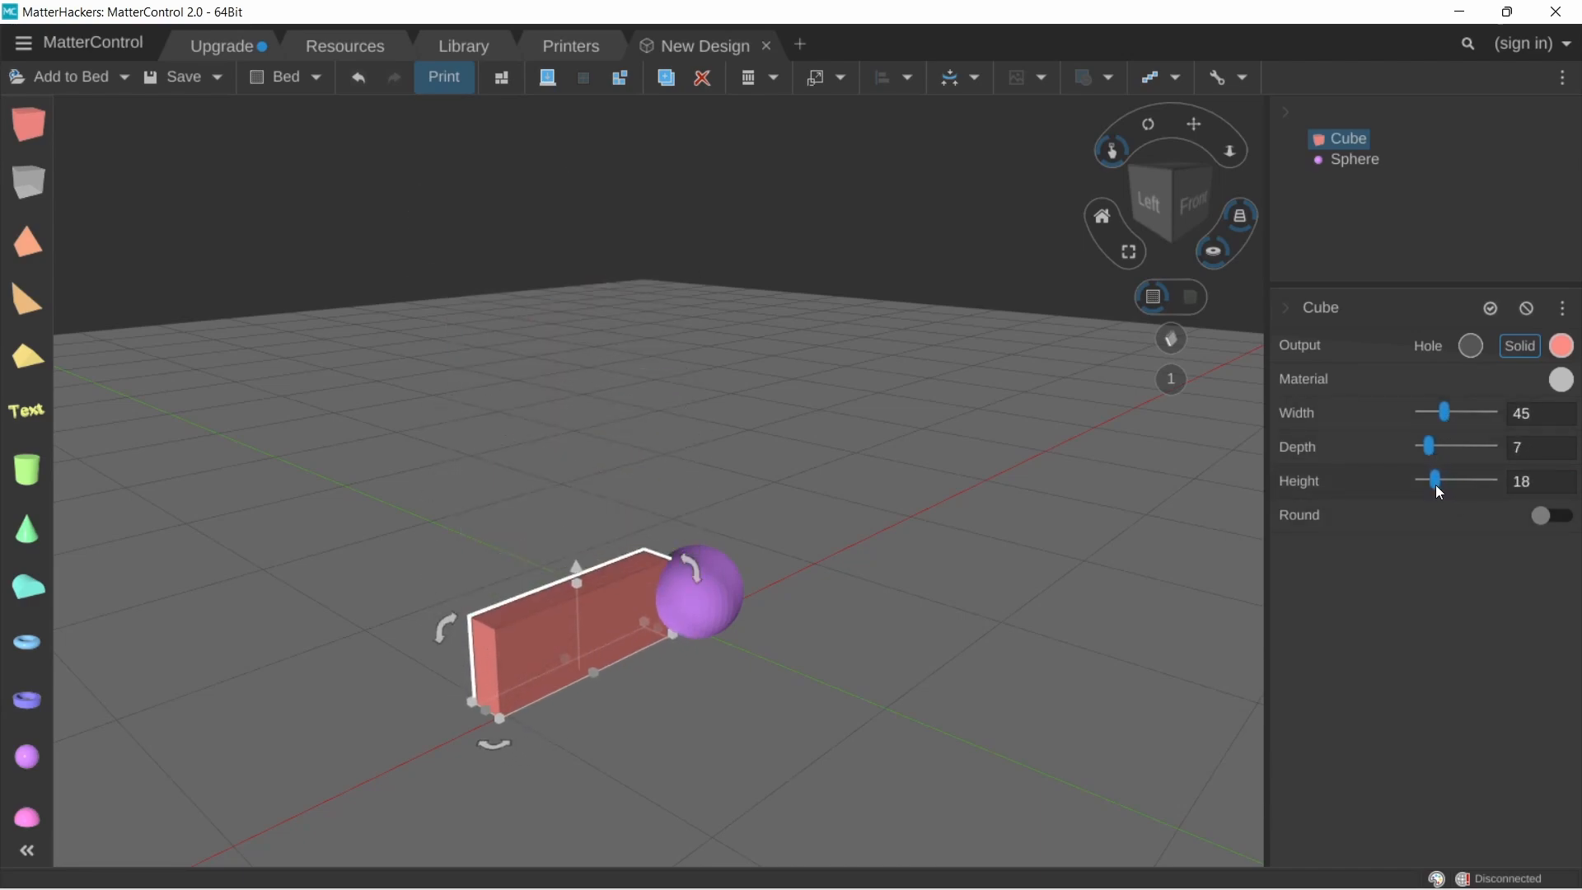
{"action": "left_click_drag", "start_coordinate": [557, 648], "coordinate": [437, 644]}
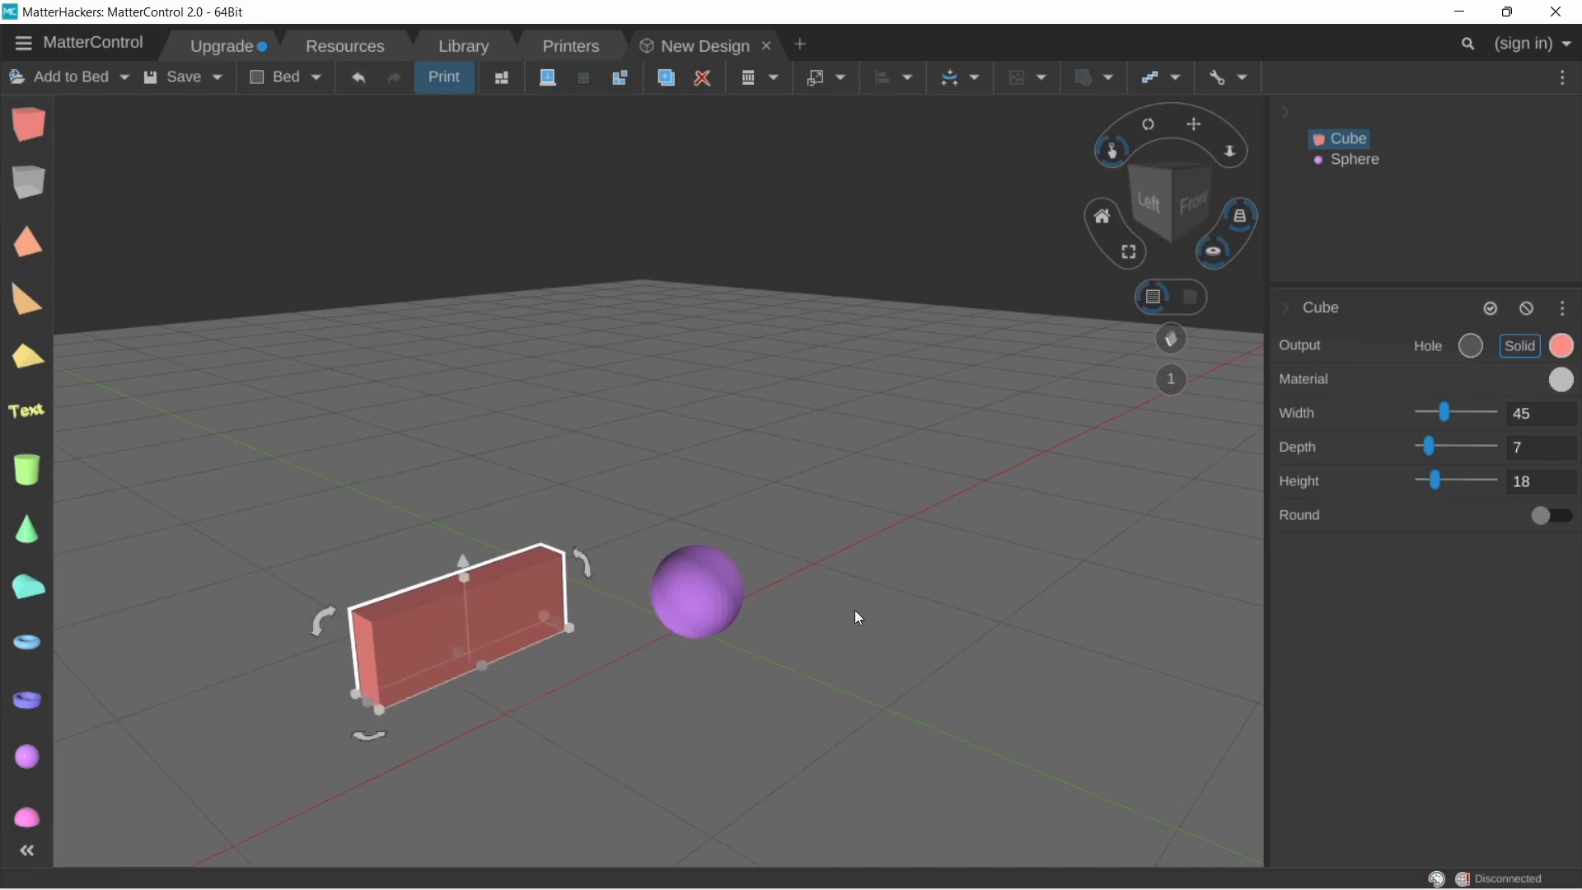
Set the sphere's diameter to 25 and its number of sides to 6
{"action": "left_click", "coordinate": [718, 631]}
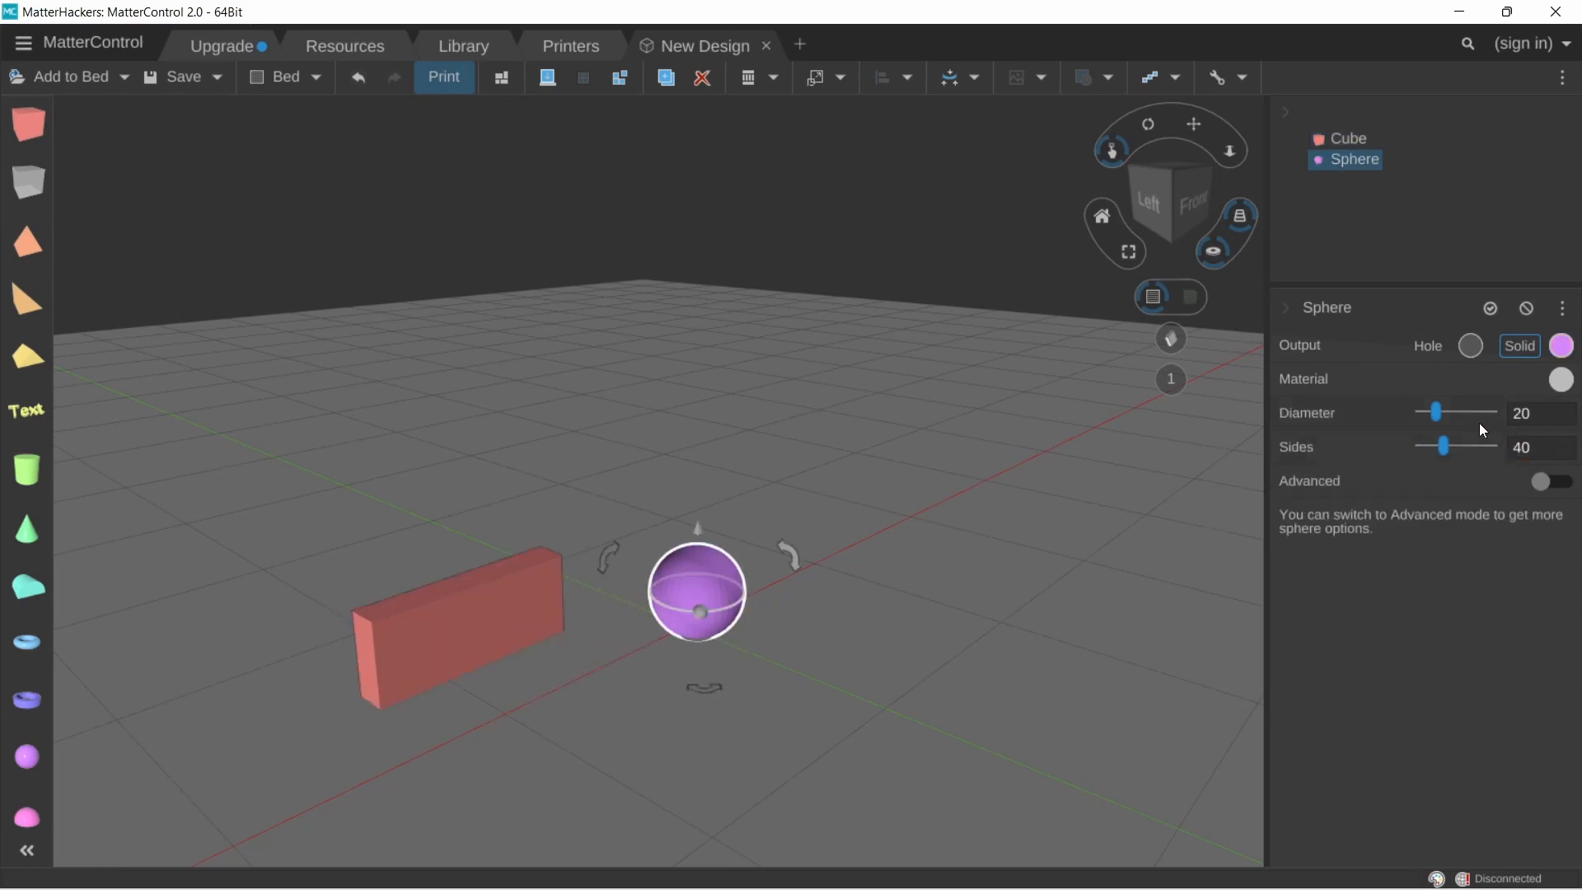
{"action": "left_click_drag", "start_coordinate": [1437, 422], "coordinate": [1447, 423]}
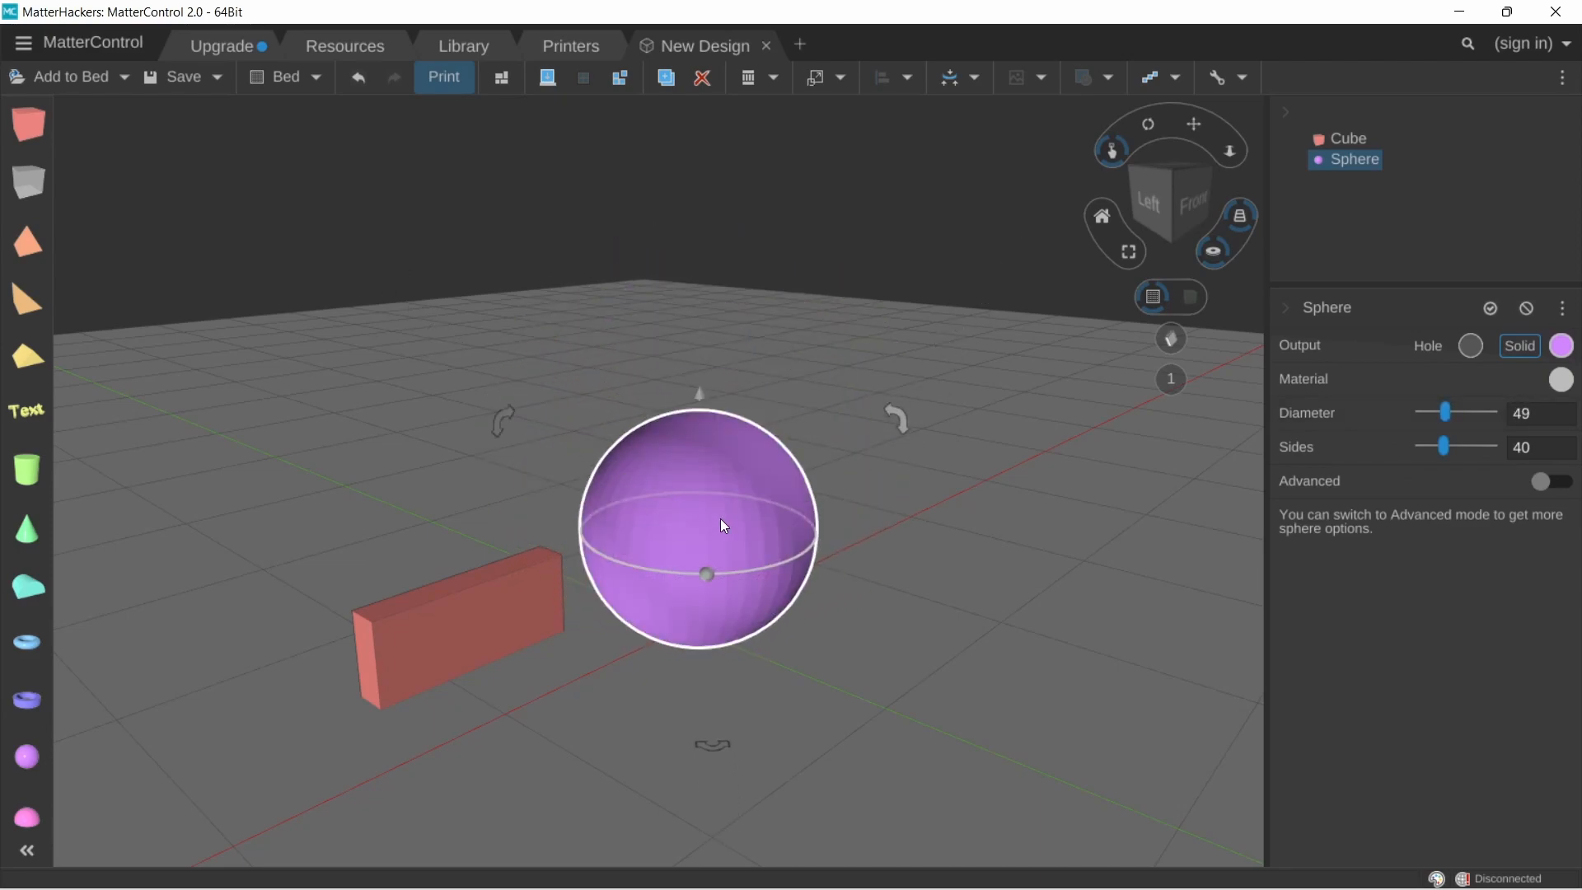
{"action": "left_click_drag", "start_coordinate": [1453, 418], "coordinate": [1430, 451]}
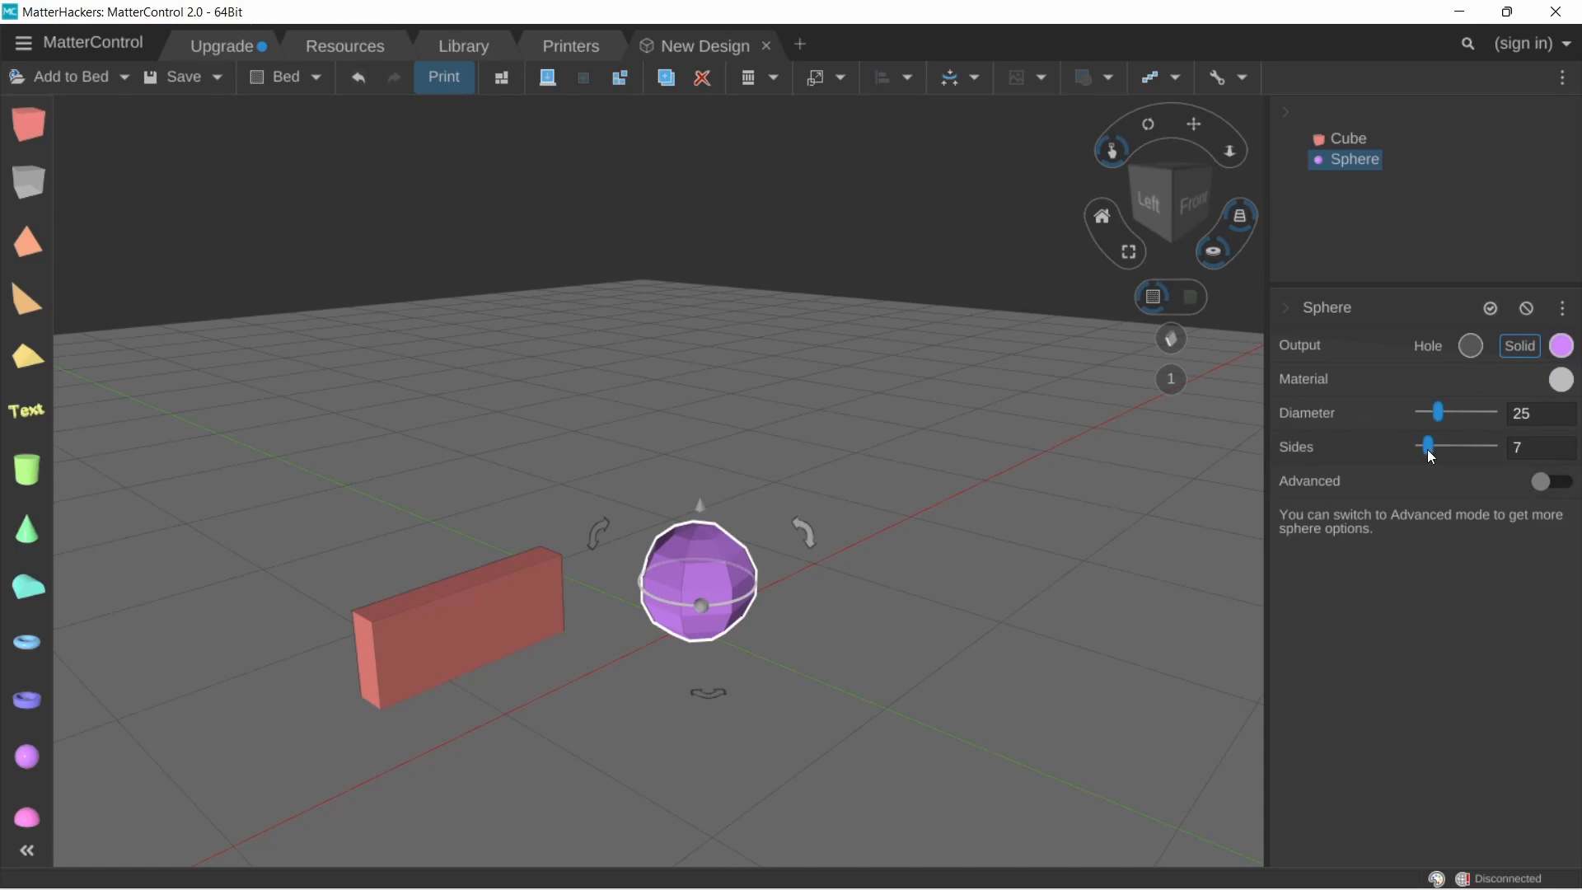
{"action": "left_click_drag", "start_coordinate": [1427, 448], "coordinate": [1426, 450]}
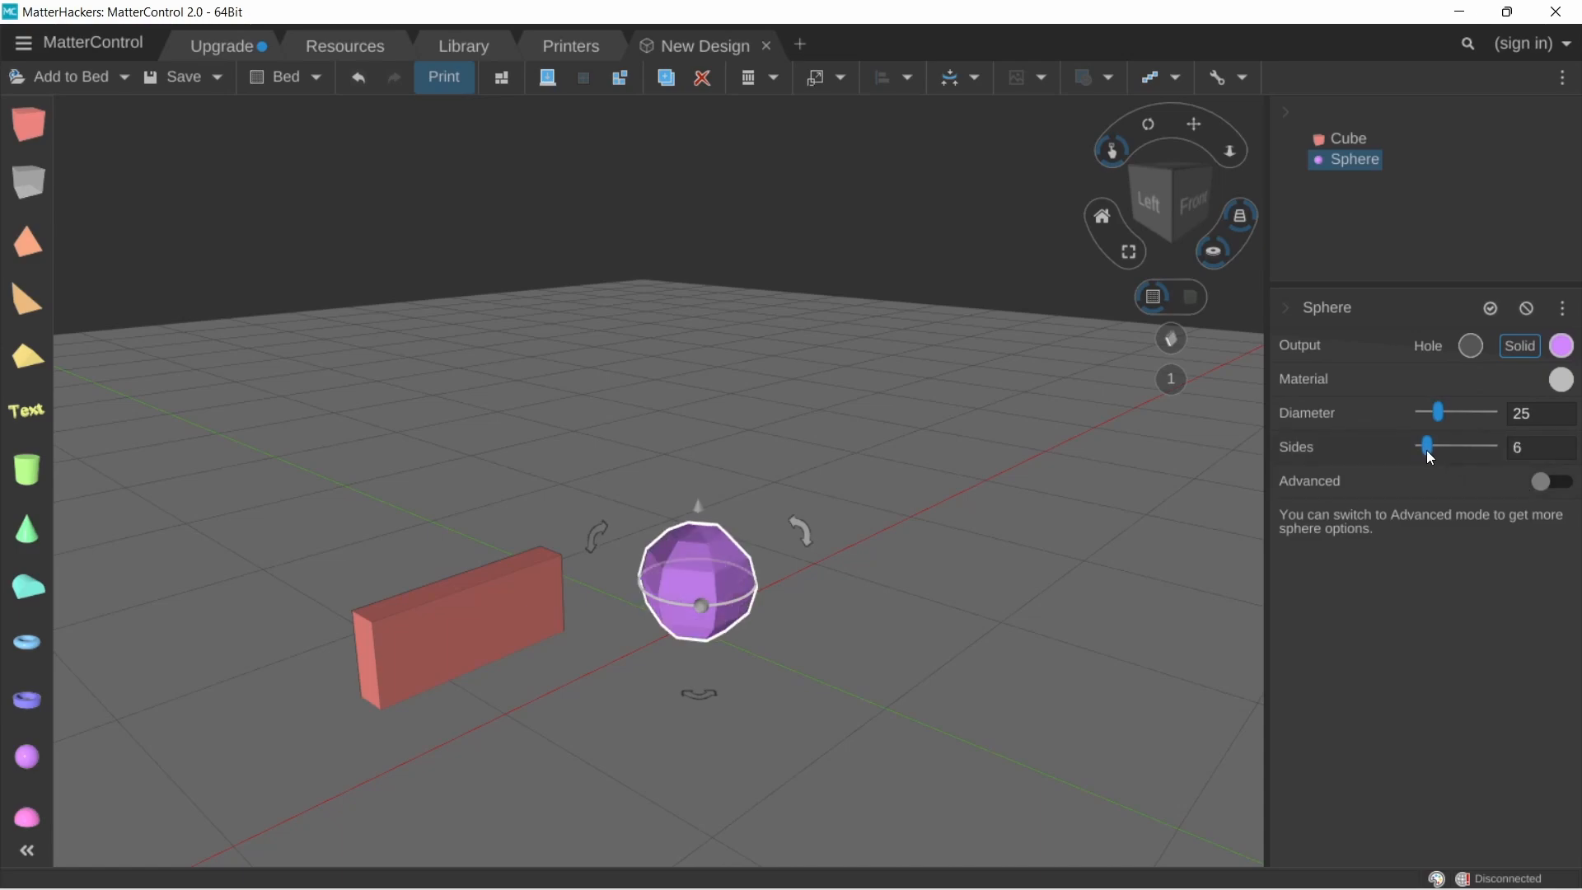
Enable the sphere's advanced options and set its latitude sides to 3
{"action": "left_click", "coordinate": [1549, 486]}
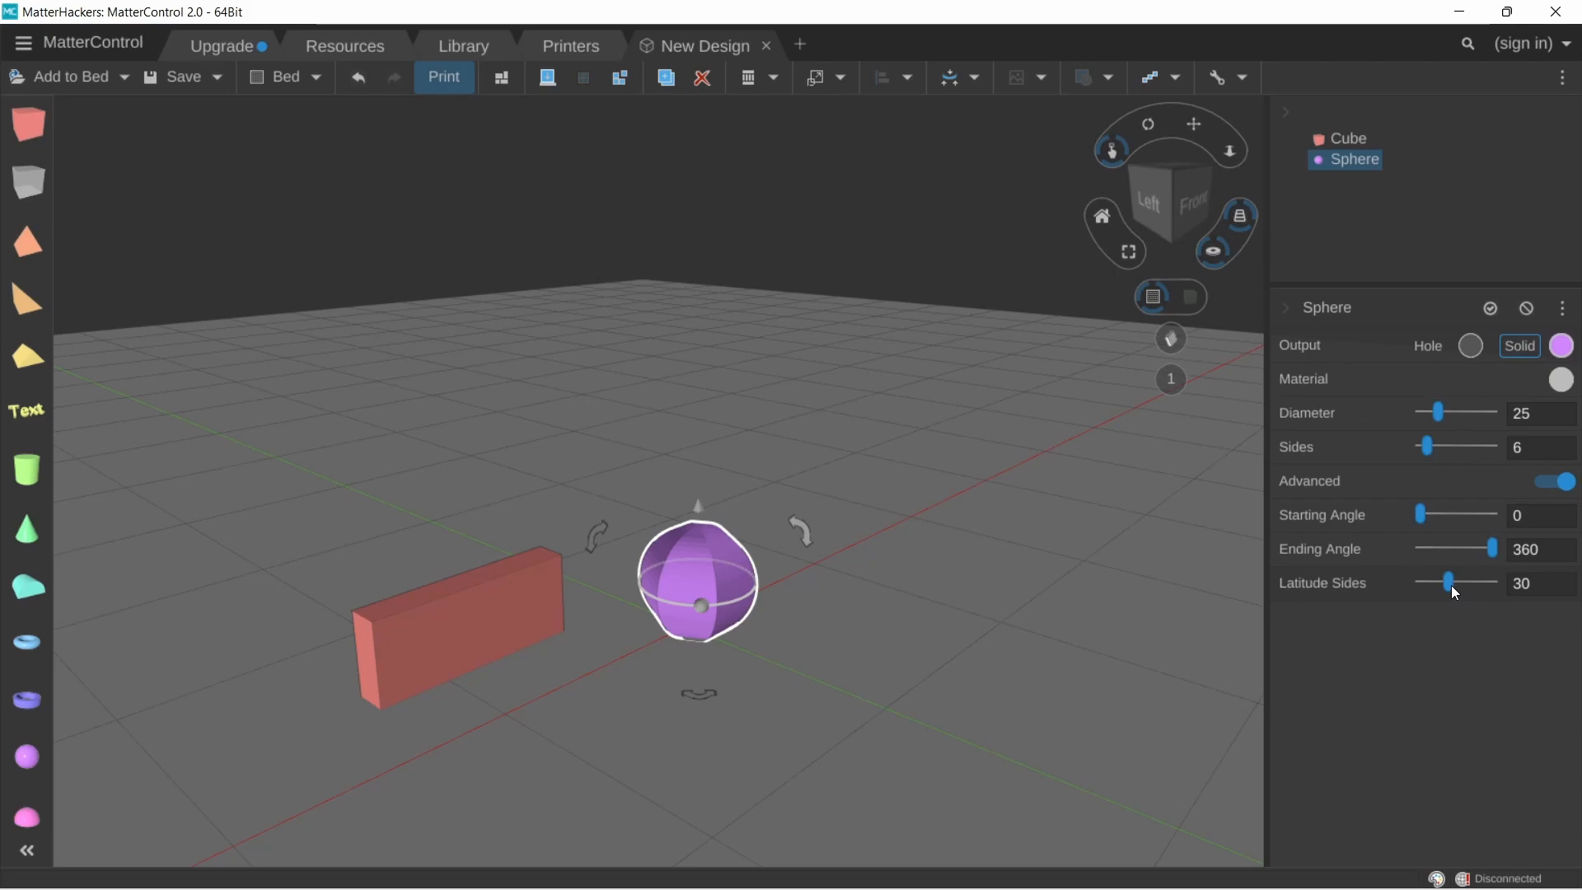
{"action": "left_click_drag", "start_coordinate": [1450, 584], "coordinate": [1409, 588]}
{"action": "scroll", "coordinate": [610, 541], "scroll_direction": "up", "scroll_amount": 5}
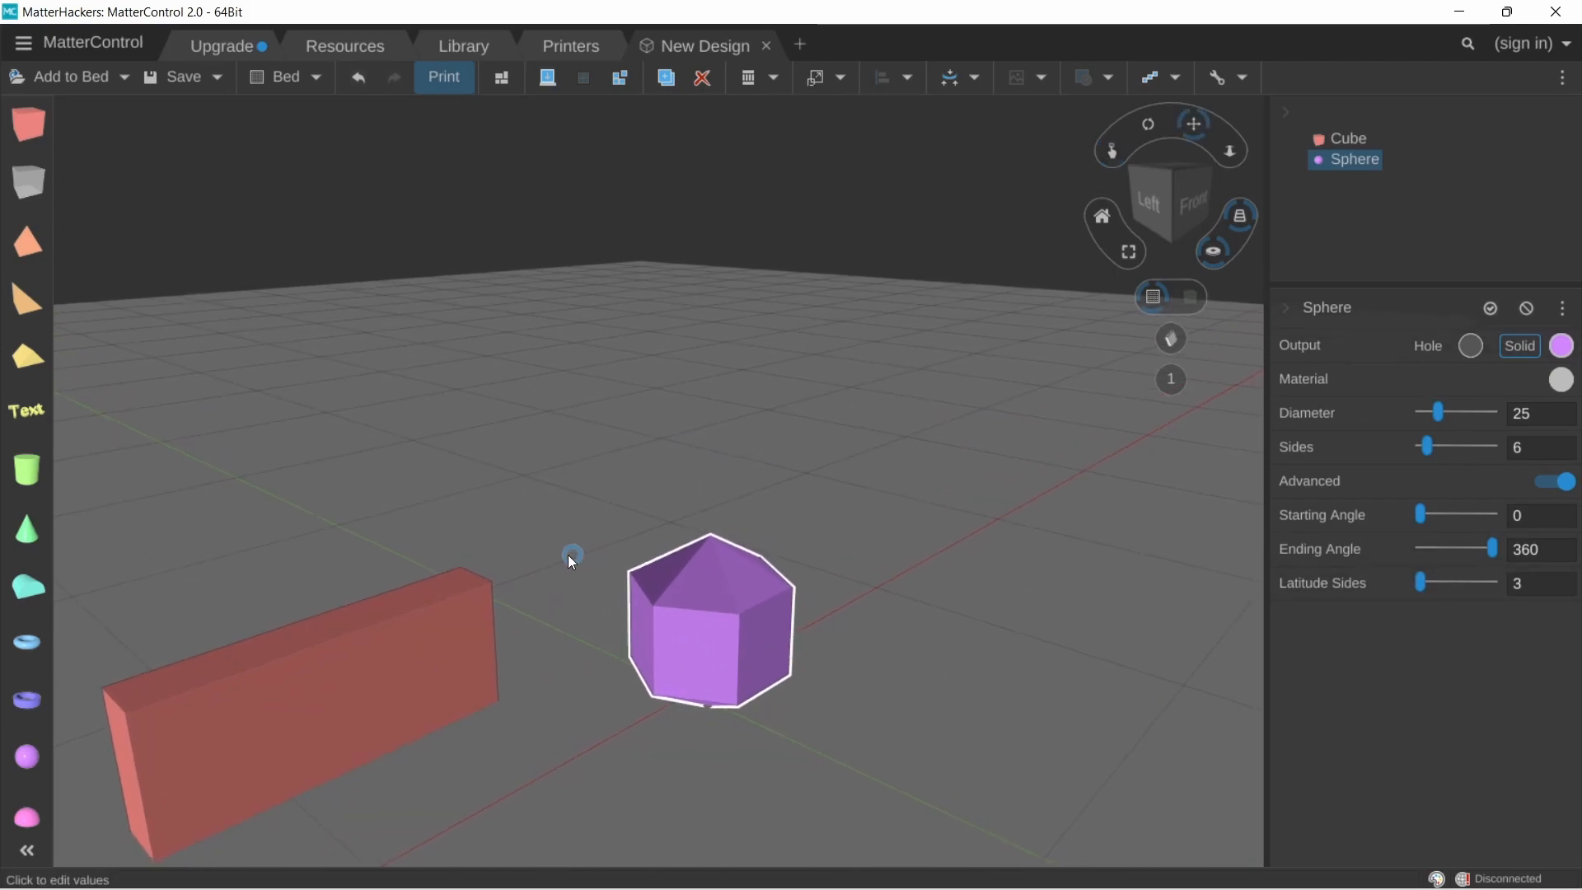
{"action": "mouse_move", "coordinate": [627, 636]}
{"action": "left_mouse_down"}
{"action": "mouse_move", "coordinate": [521, 669]}
{"action": "mouse_move", "coordinate": [575, 645]}
{"action": "mouse_move", "coordinate": [632, 648]}
{"action": "left_mouse_up"}
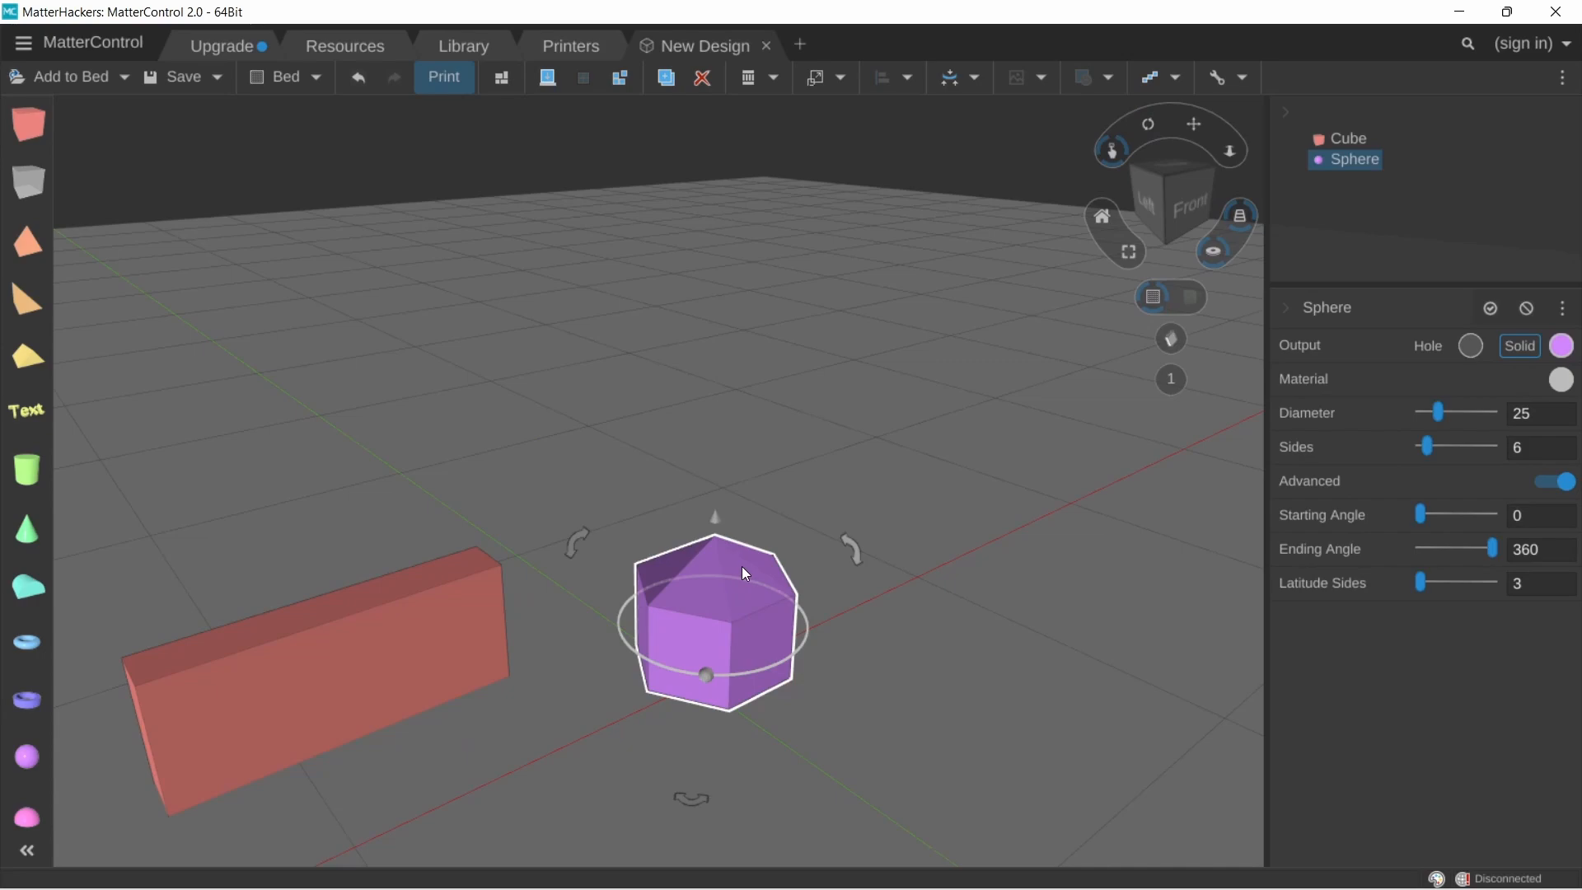
{"action": "scroll", "coordinate": [532, 848], "scroll_direction": "up", "scroll_amount": 3}
{"action": "middle_click_drag", "start_coordinate": [646, 699], "coordinate": [319, 677]}
{"action": "left_click_drag", "start_coordinate": [321, 682], "coordinate": [590, 509]}
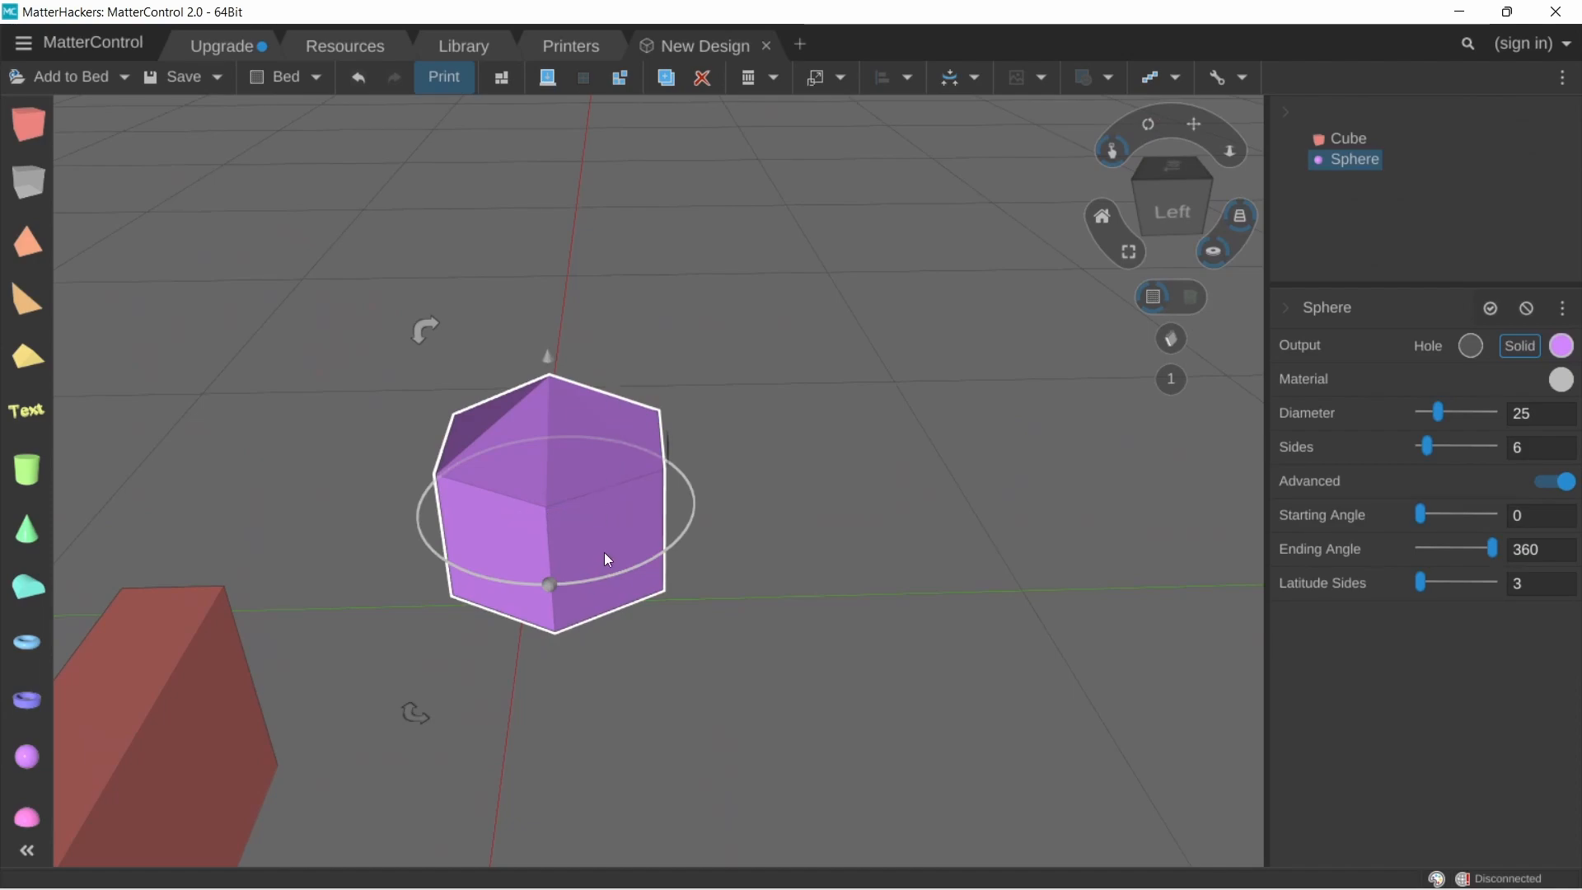
{"action": "right_click_drag", "start_coordinate": [560, 555], "coordinate": [349, 550]}
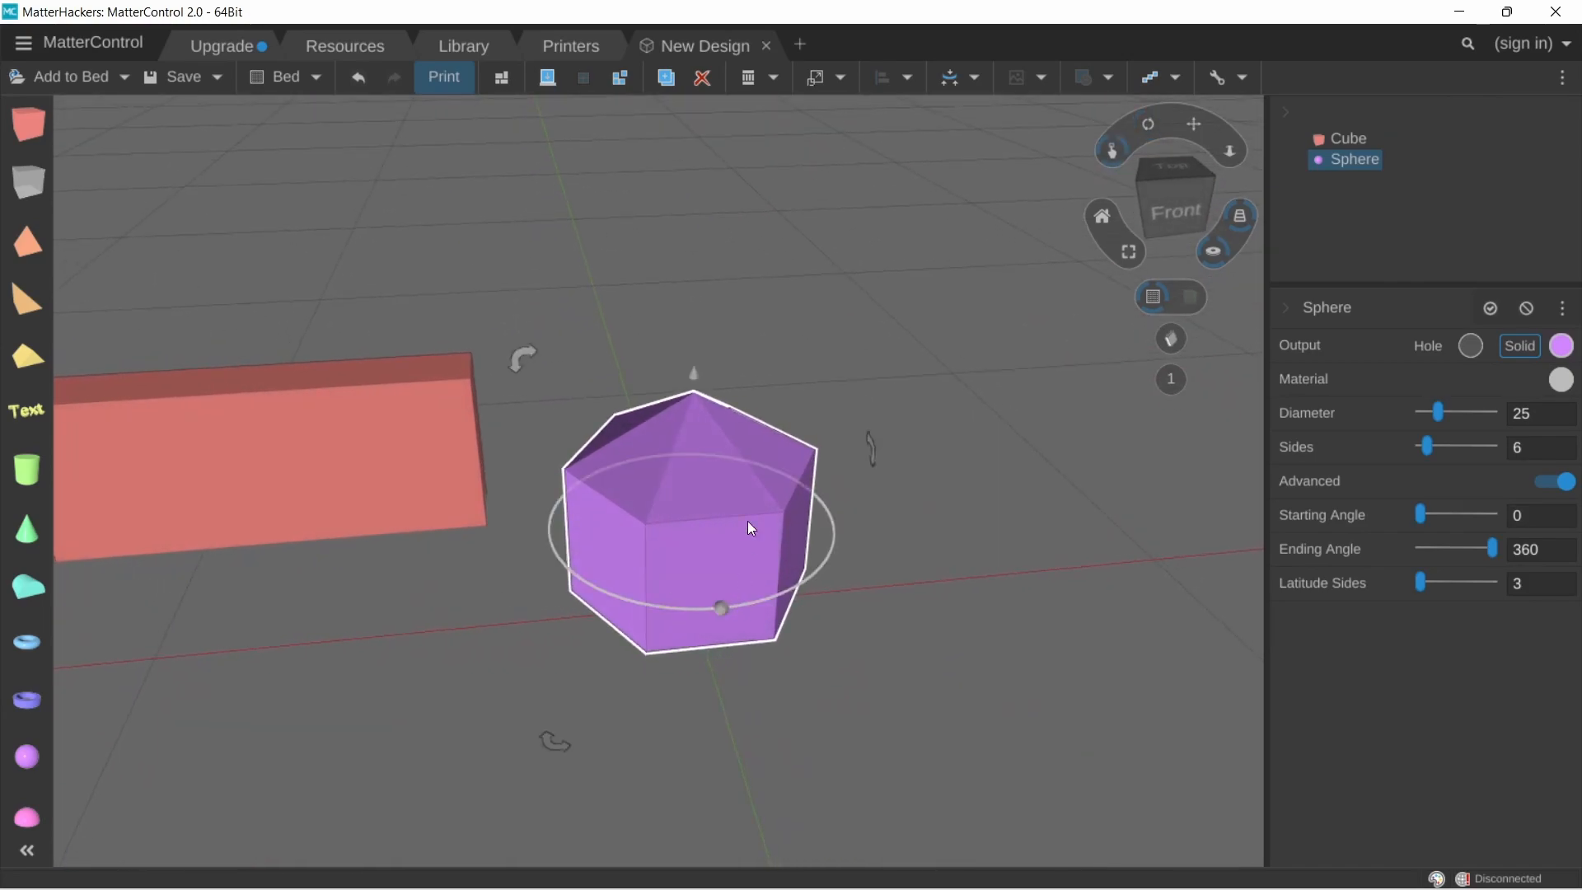
Enlarge the faceted sphere to a diameter of 33
{"action": "left_click", "coordinate": [666, 531]}
{"action": "left_click_drag", "start_coordinate": [722, 614], "coordinate": [779, 639]}
{"action": "scroll", "coordinate": [903, 547], "scroll_direction": "down", "scroll_amount": 2}
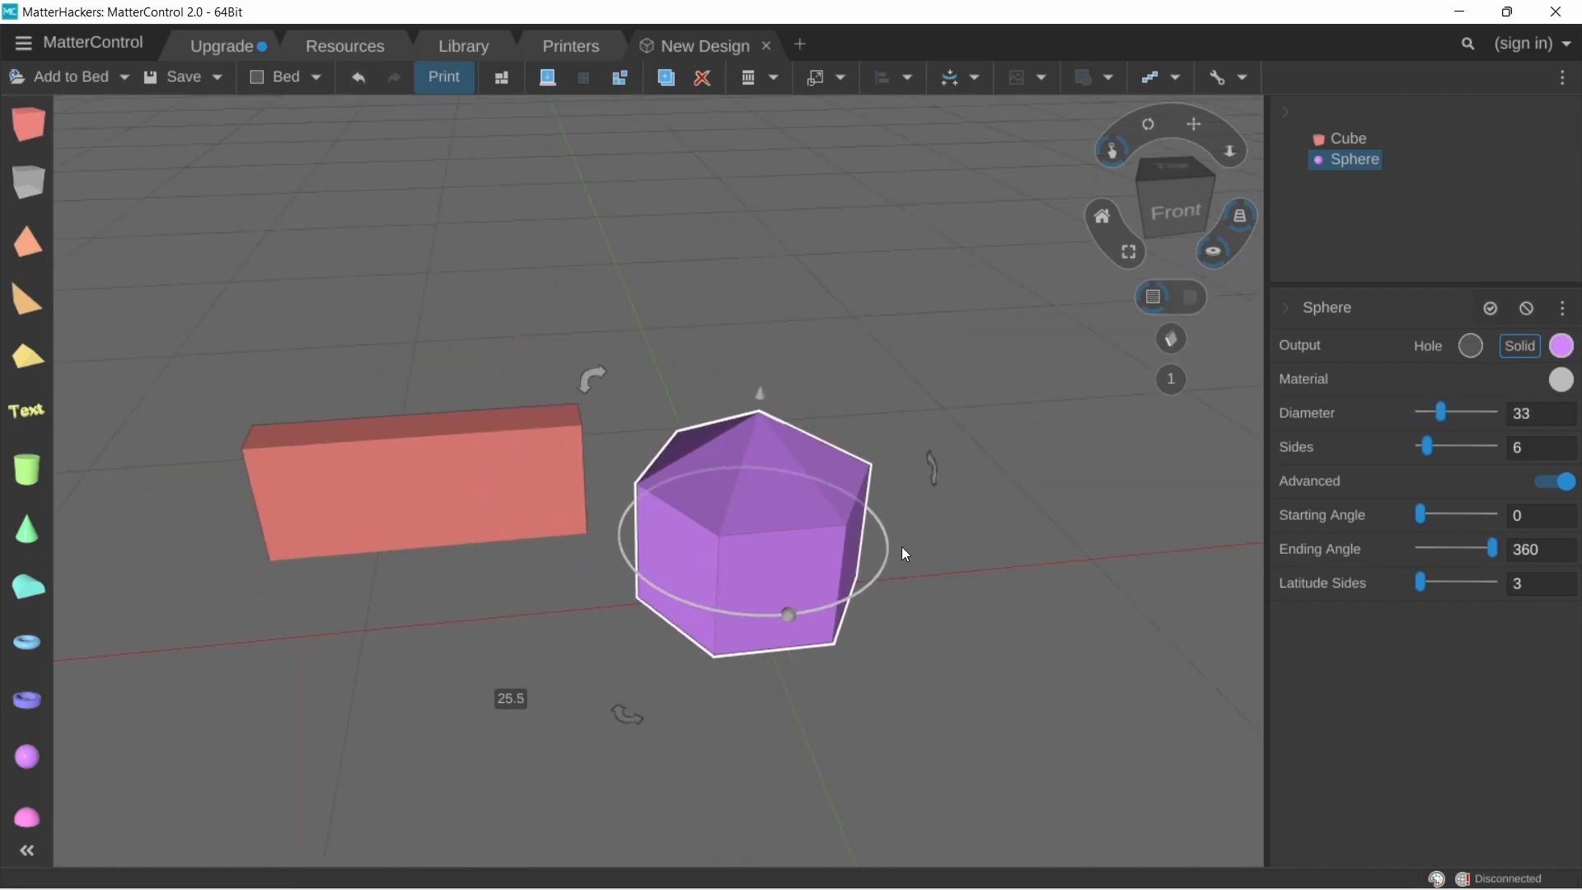
Apply the Scale transform to the faceted sphere
{"action": "right_click", "coordinate": [787, 563]}
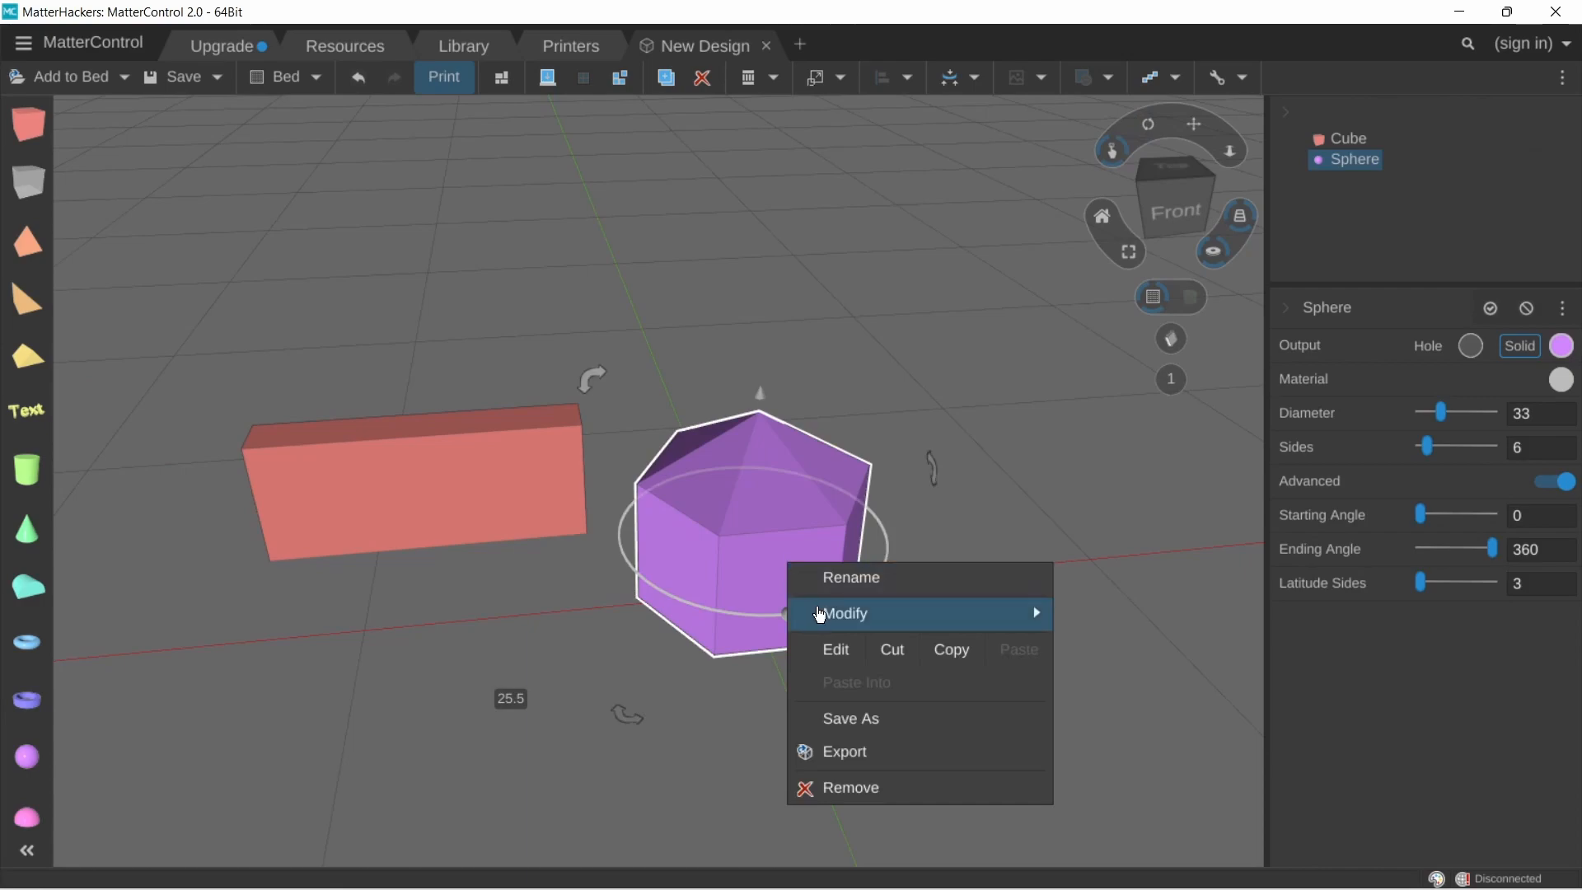
{"action": "mouse_move", "coordinate": [834, 610]}
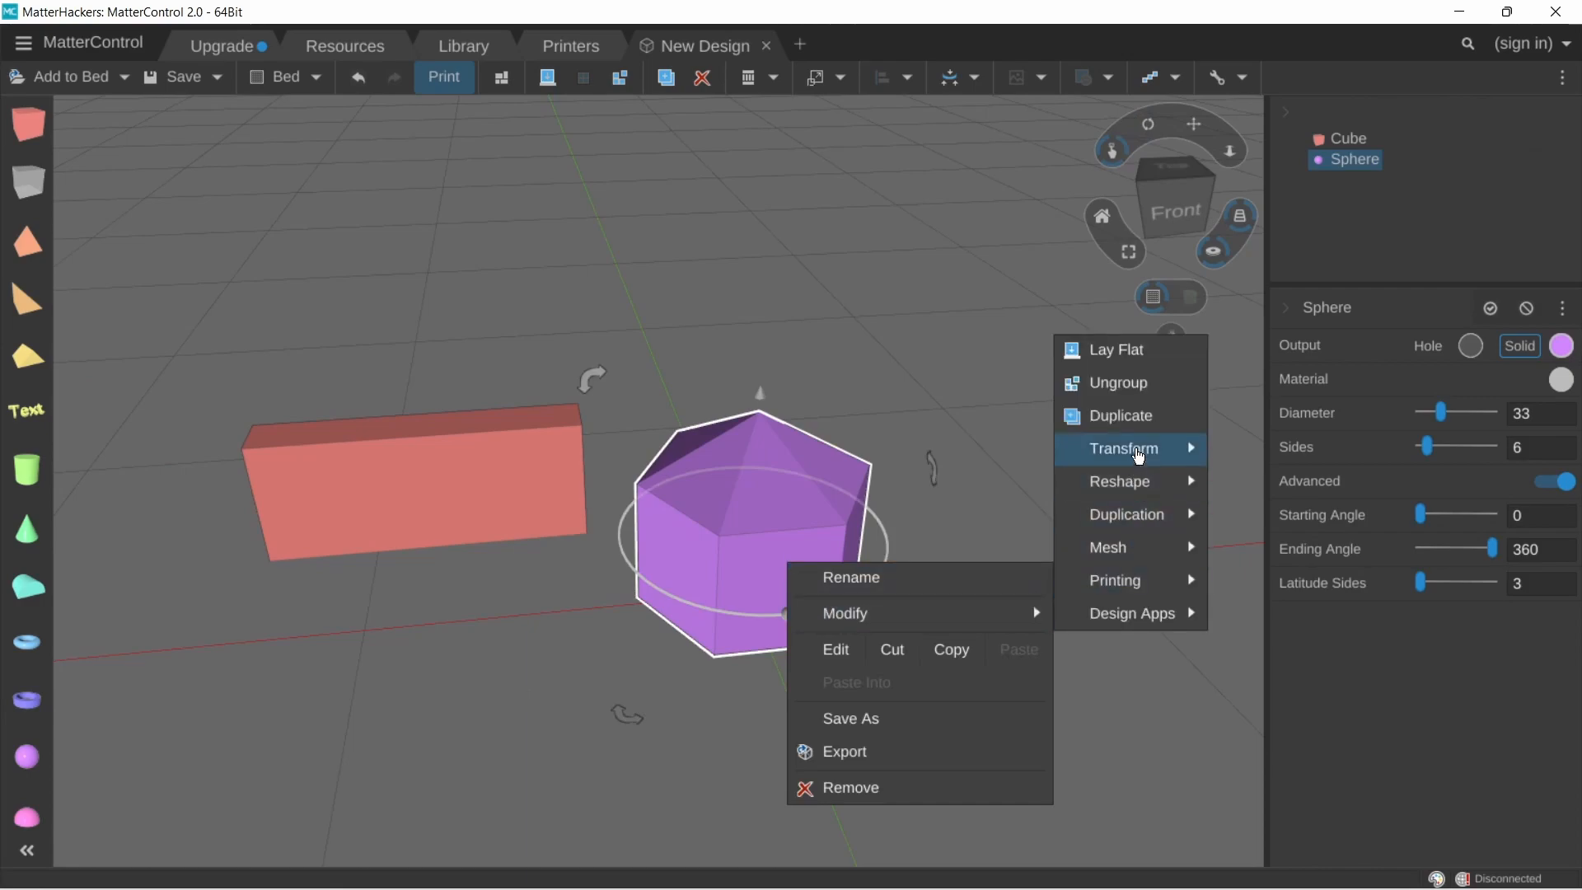
{"action": "mouse_move", "coordinate": [1104, 450]}
{"action": "left_click", "coordinate": [1282, 518]}
{"action": "scroll", "coordinate": [1010, 536], "scroll_direction": "down", "scroll_amount": 2}
{"action": "middle_click_drag", "start_coordinate": [1010, 535], "coordinate": [808, 518]}
{"action": "right_click_drag", "start_coordinate": [779, 556], "coordinate": [877, 544]}
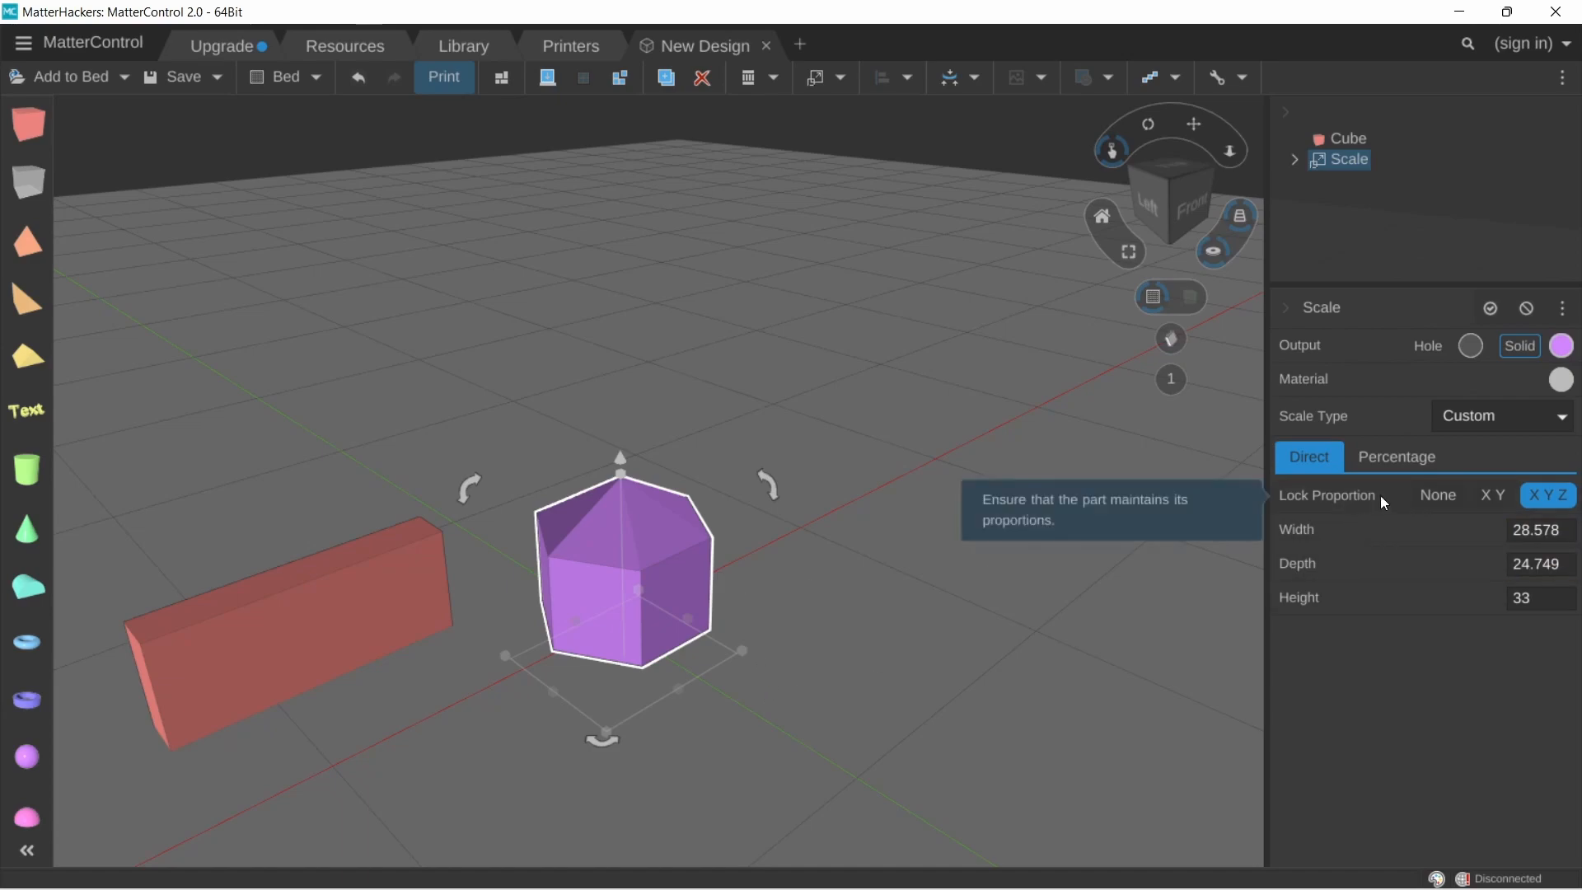
Set the Scale's Lock Proportion to None and its depth to 15
{"action": "left_click", "coordinate": [1438, 494]}
{"action": "left_click_drag", "start_coordinate": [890, 640], "coordinate": [851, 628]}
{"action": "left_click", "coordinate": [1539, 565]}
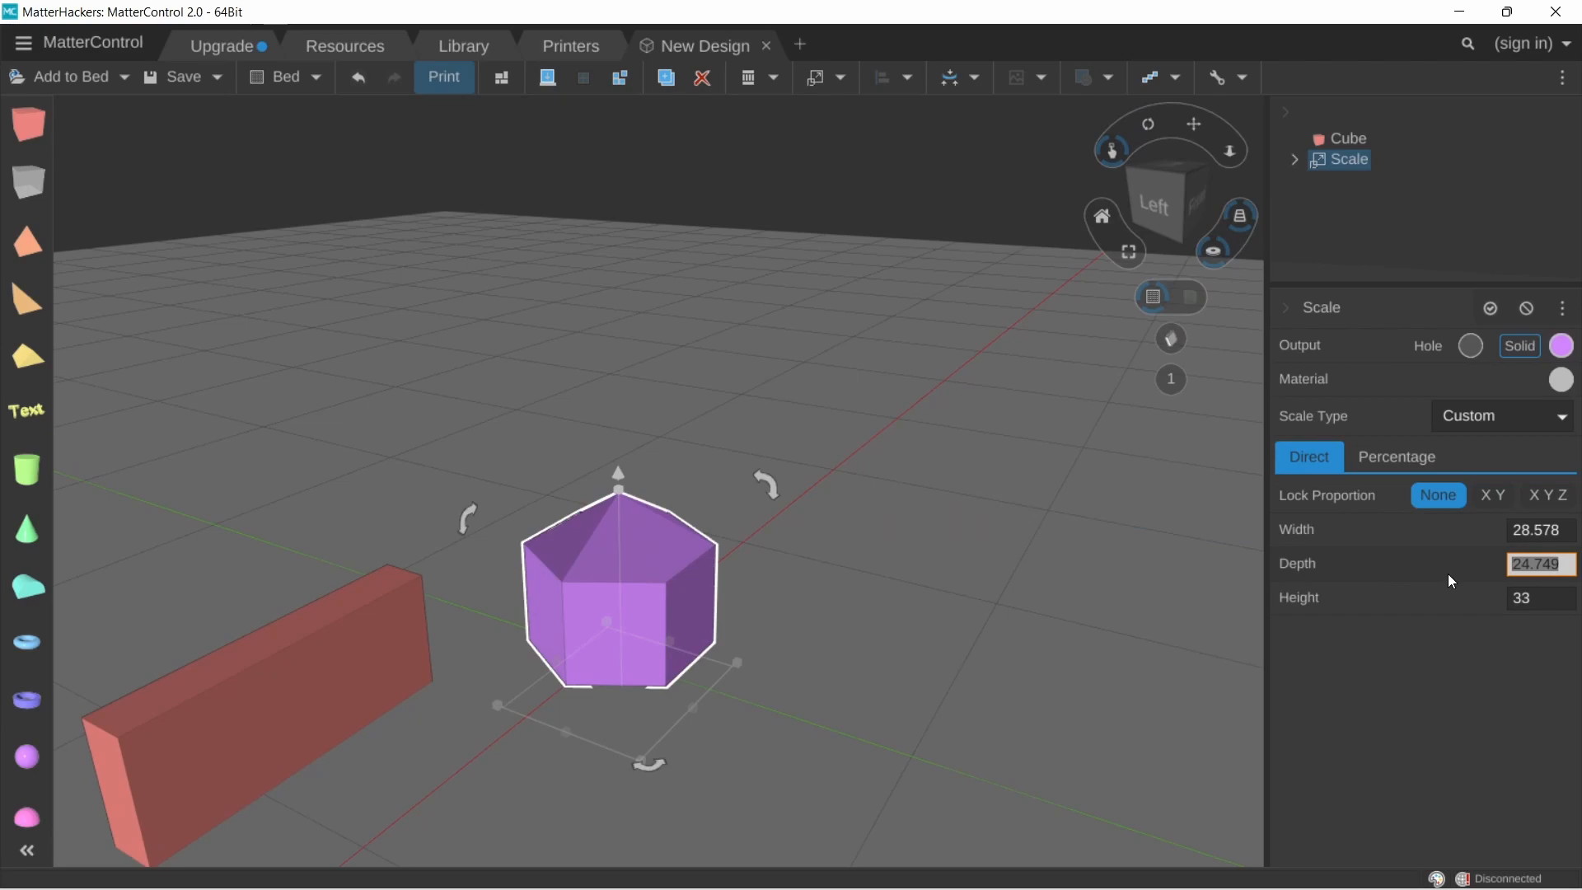
{"action": "type", "text": "10"}
{"action": "key", "text": "BackSpace"}
{"action": "key", "text": "BackSpace"}
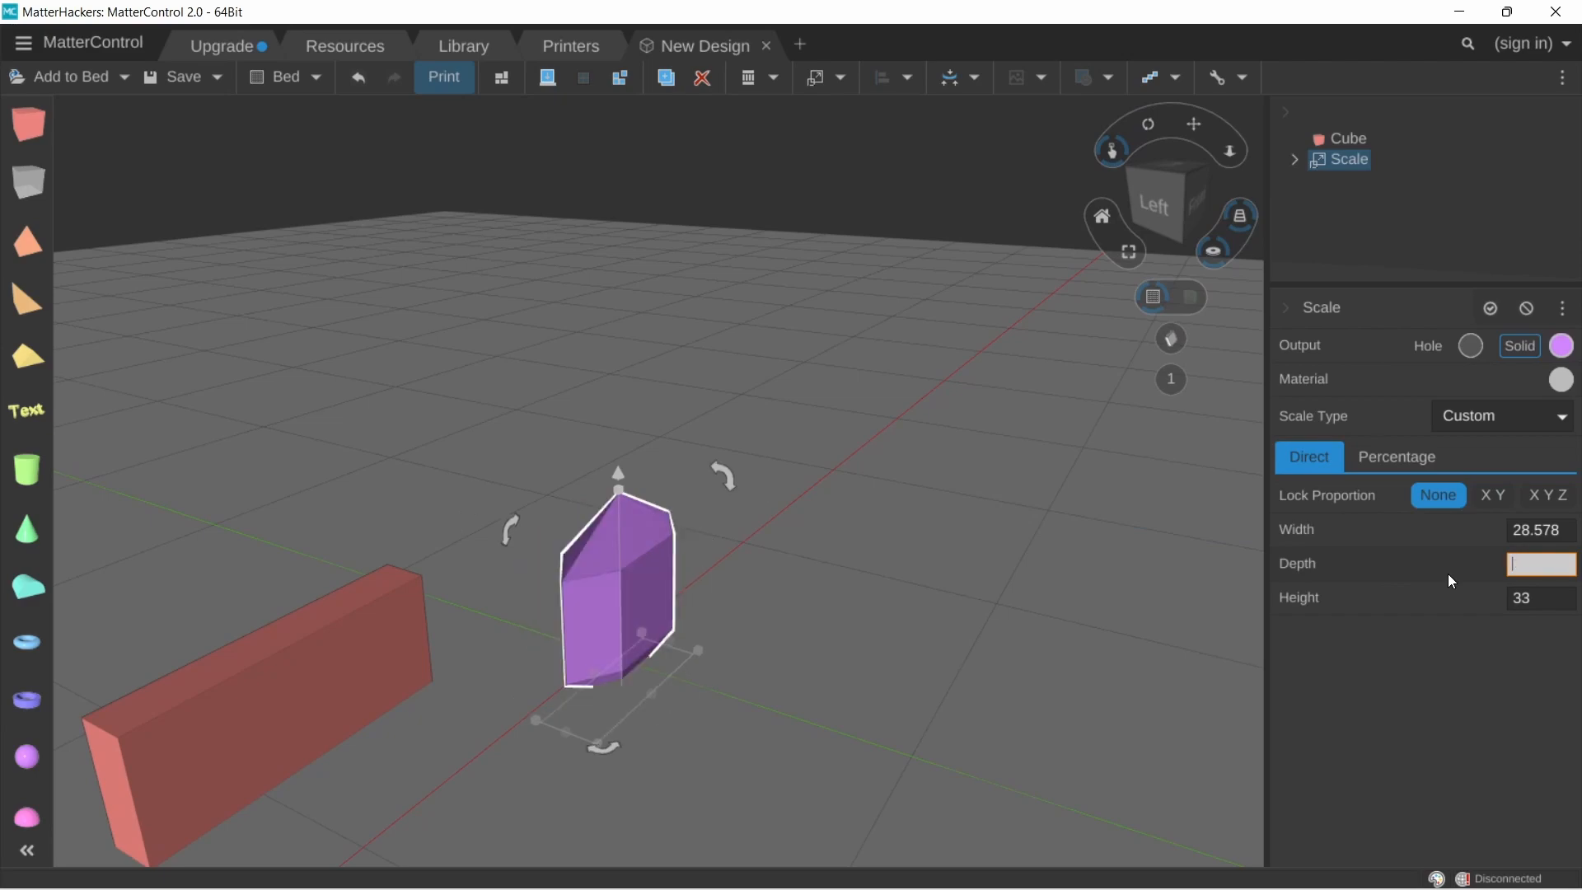
{"action": "type", "text": "15"}
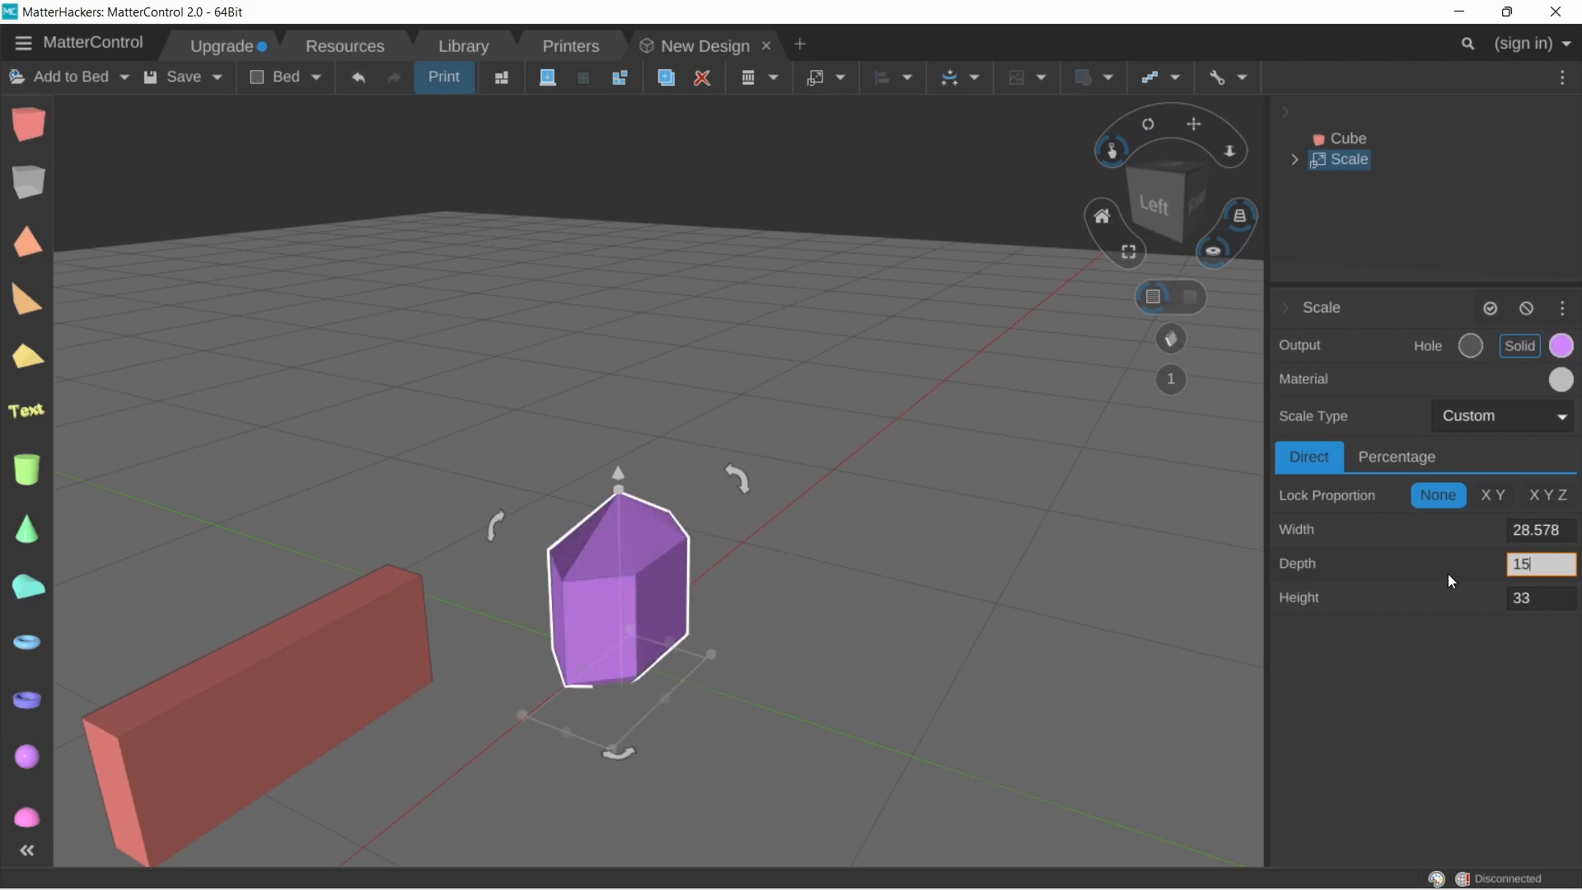
Set the scaled sphere's height to 50 and inspect the stretched shape
{"action": "right_click_drag", "start_coordinate": [1000, 526], "coordinate": [852, 494]}
{"action": "middle_click_drag", "start_coordinate": [859, 511], "coordinate": [863, 591]}
{"action": "left_click_drag", "start_coordinate": [699, 491], "coordinate": [699, 466]}
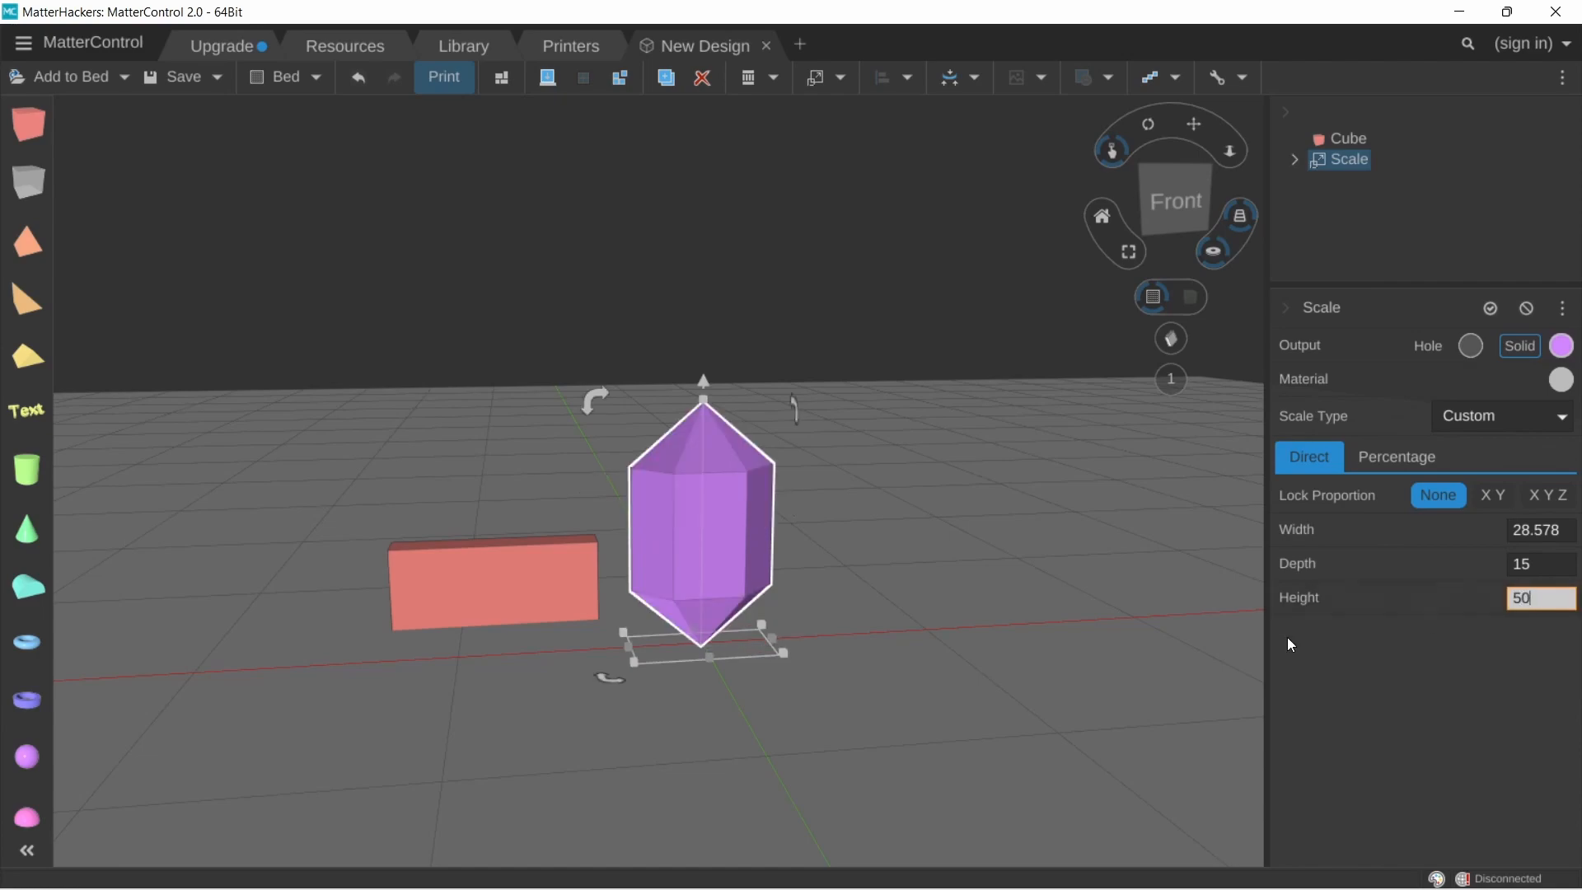
{"action": "mouse_move", "coordinate": [928, 536]}
{"action": "right_mouse_down"}
{"action": "mouse_move", "coordinate": [1183, 586]}
{"action": "mouse_move", "coordinate": [1149, 717]}
{"action": "mouse_move", "coordinate": [1150, 565]}
{"action": "mouse_move", "coordinate": [912, 524]}
{"action": "mouse_move", "coordinate": [722, 526]}
{"action": "mouse_move", "coordinate": [797, 567]}
{"action": "mouse_move", "coordinate": [1052, 586]}
{"action": "mouse_move", "coordinate": [1151, 551]}
{"action": "mouse_move", "coordinate": [1145, 511]}
{"action": "mouse_move", "coordinate": [1024, 552]}
{"action": "mouse_move", "coordinate": [869, 571]}
{"action": "mouse_move", "coordinate": [905, 574]}
{"action": "right_mouse_up"}
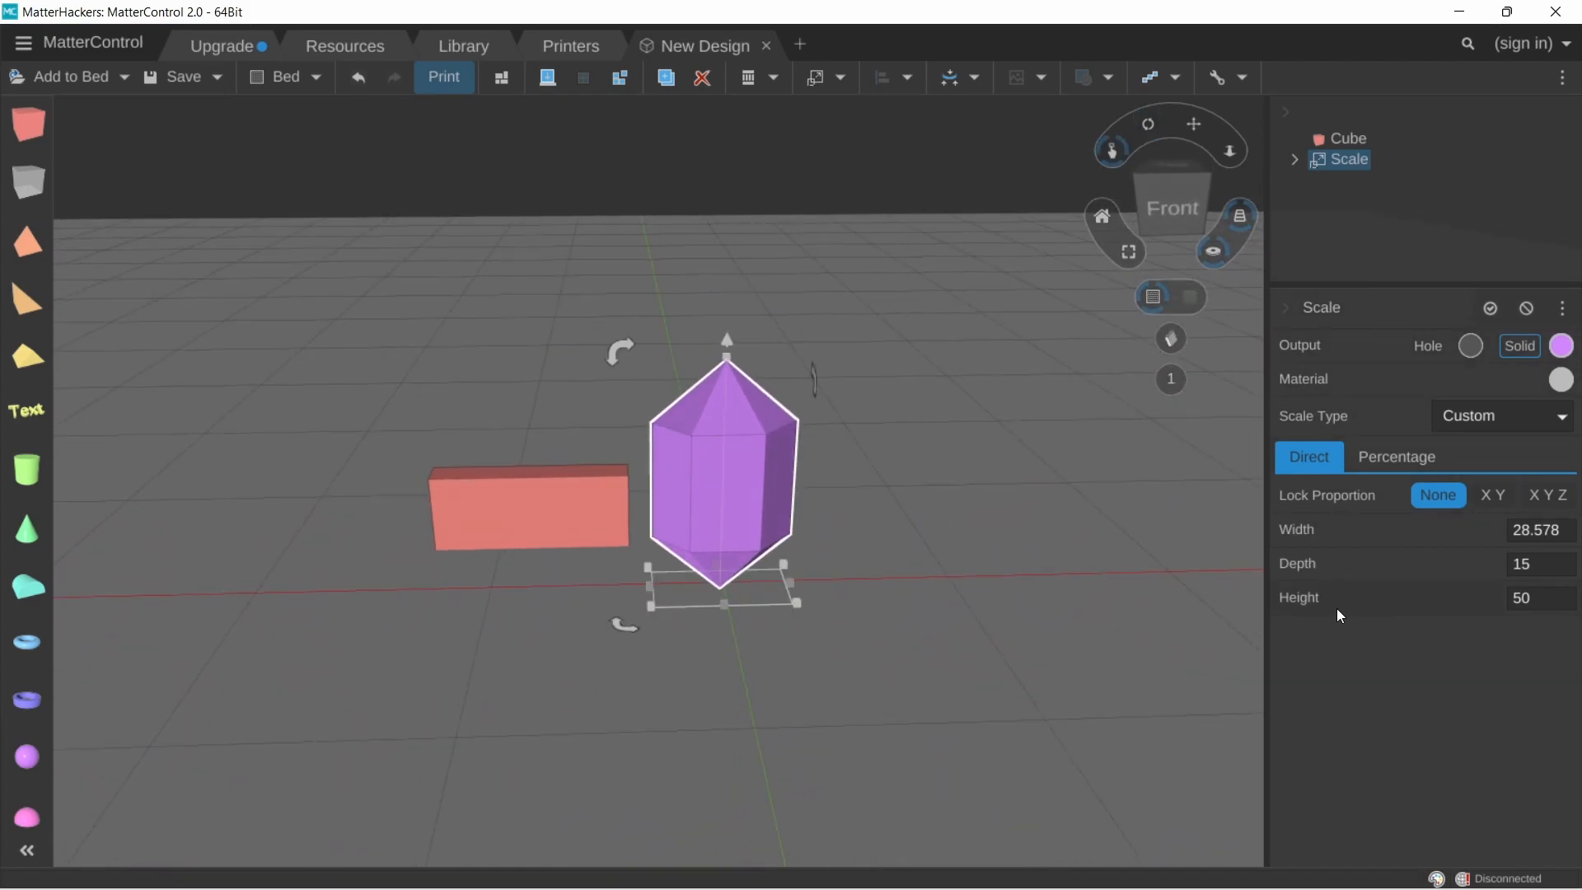
{"action": "right_click_drag", "start_coordinate": [822, 548], "coordinate": [902, 559]}
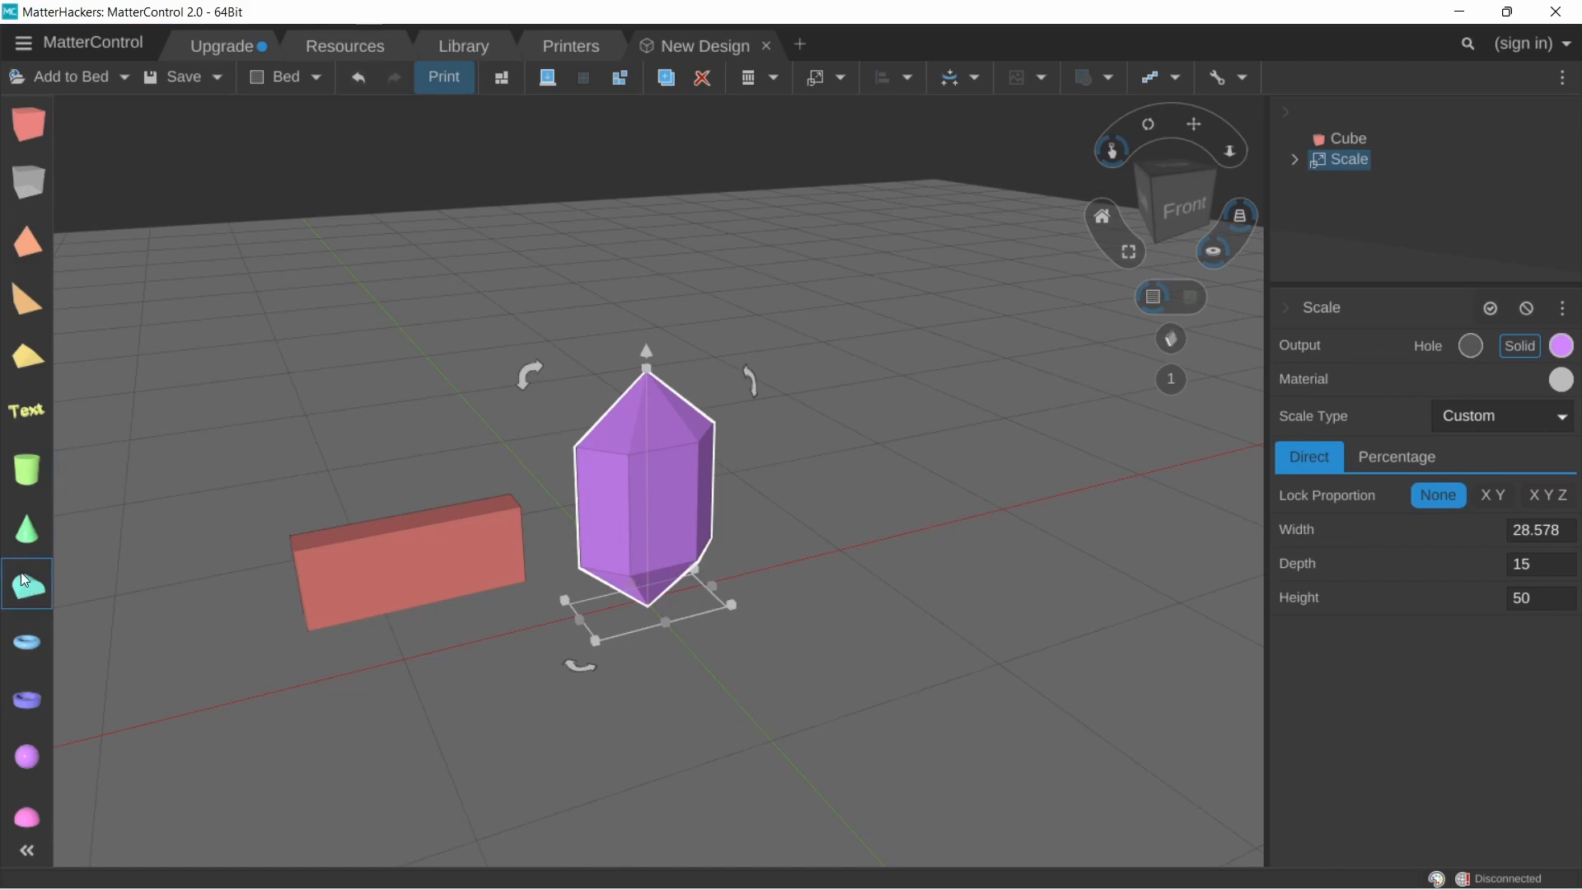
Add a cylinder with a diameter of 23 and height of 31 beside the scaled sphere, and a cone in front of them
{"action": "left_click_drag", "start_coordinate": [41, 478], "coordinate": [931, 625]}
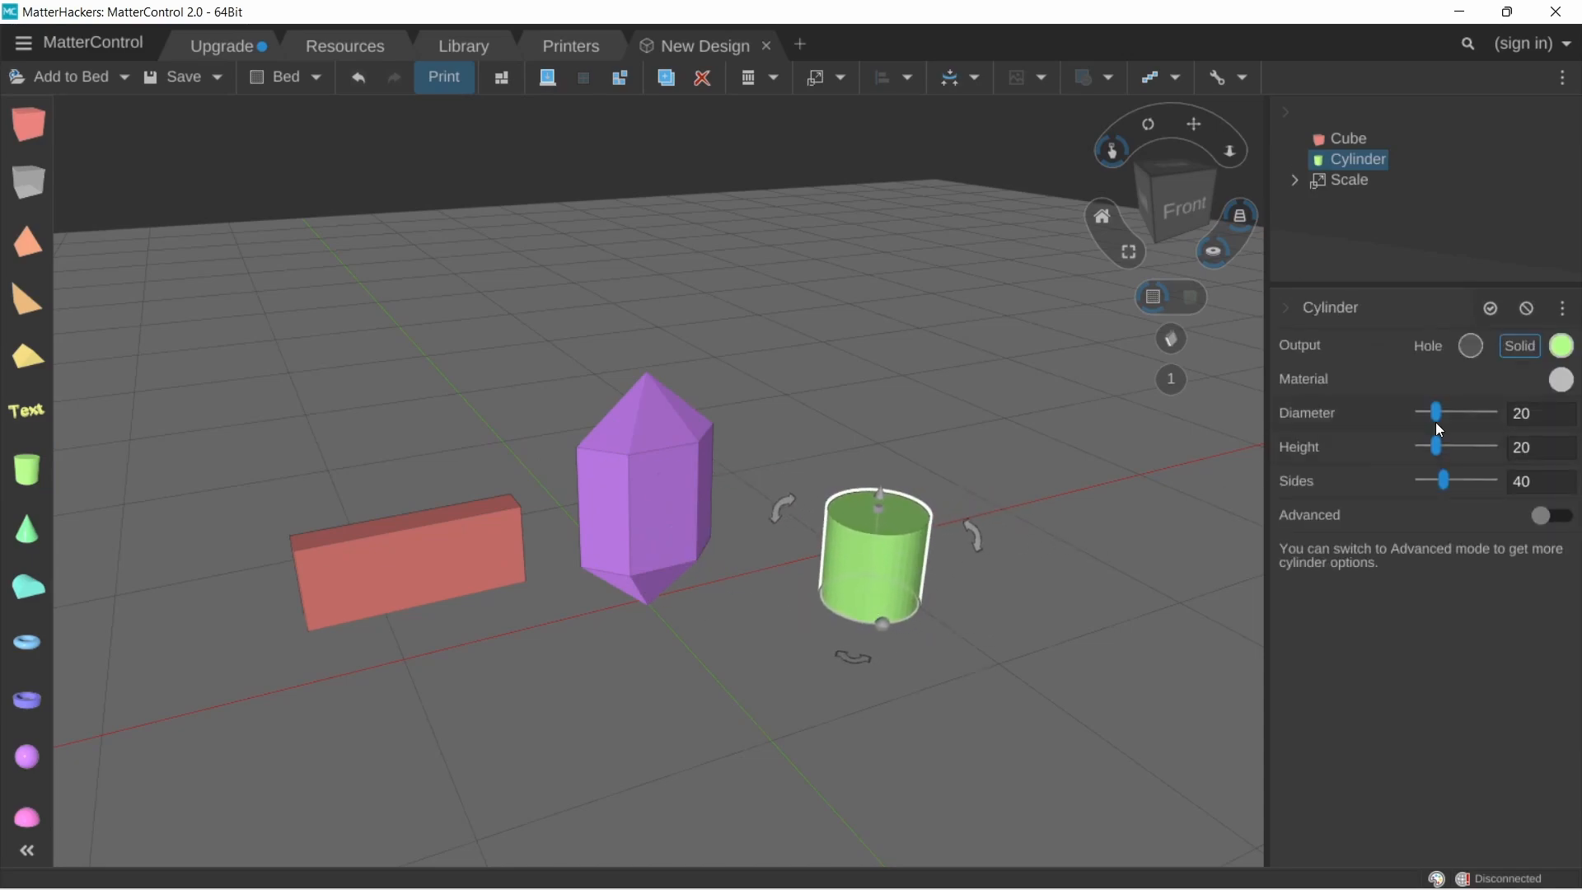
{"action": "left_click_drag", "start_coordinate": [1437, 409], "coordinate": [1440, 447]}
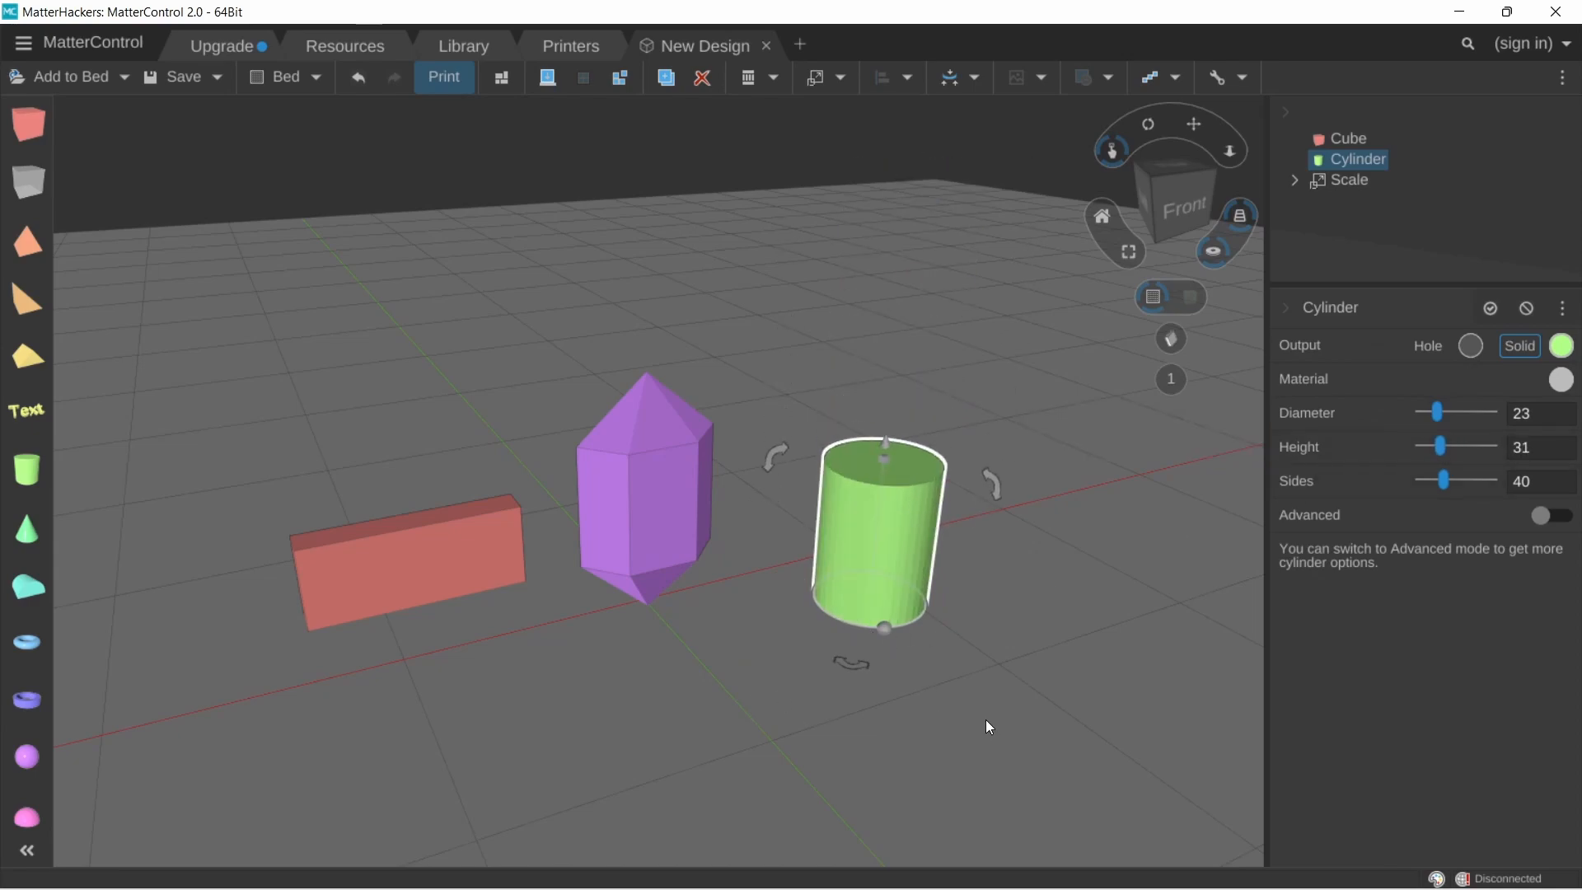
{"action": "left_click_drag", "start_coordinate": [48, 531], "coordinate": [722, 654]}
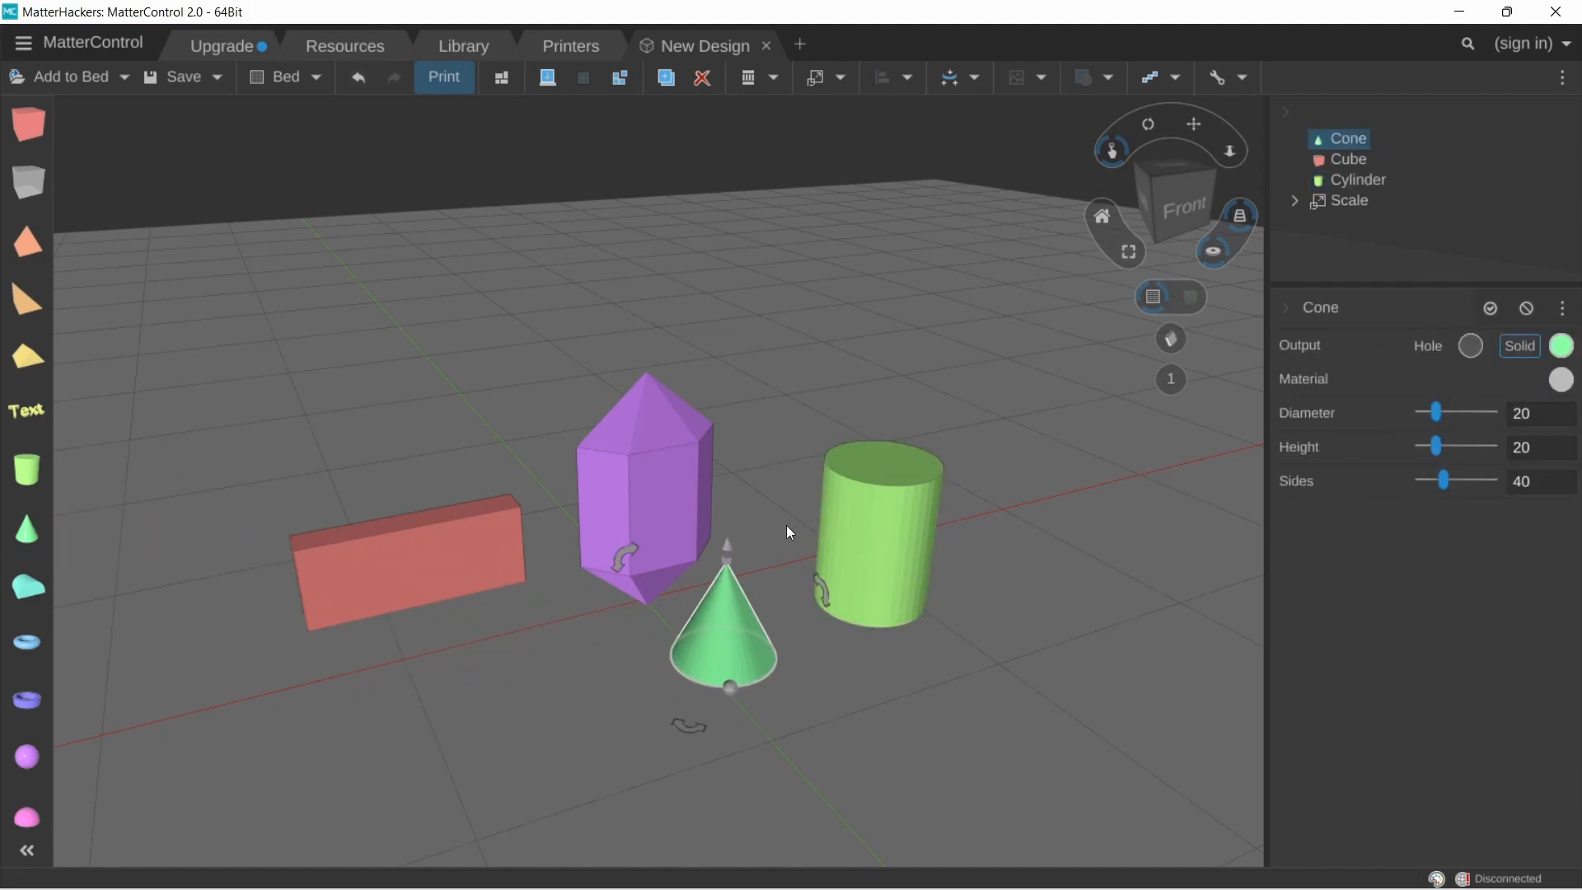
{"action": "mouse_move", "coordinate": [467, 636]}
{"action": "right_mouse_down"}
{"action": "mouse_move", "coordinate": [700, 634]}
{"action": "mouse_move", "coordinate": [484, 645]}
{"action": "right_mouse_up"}
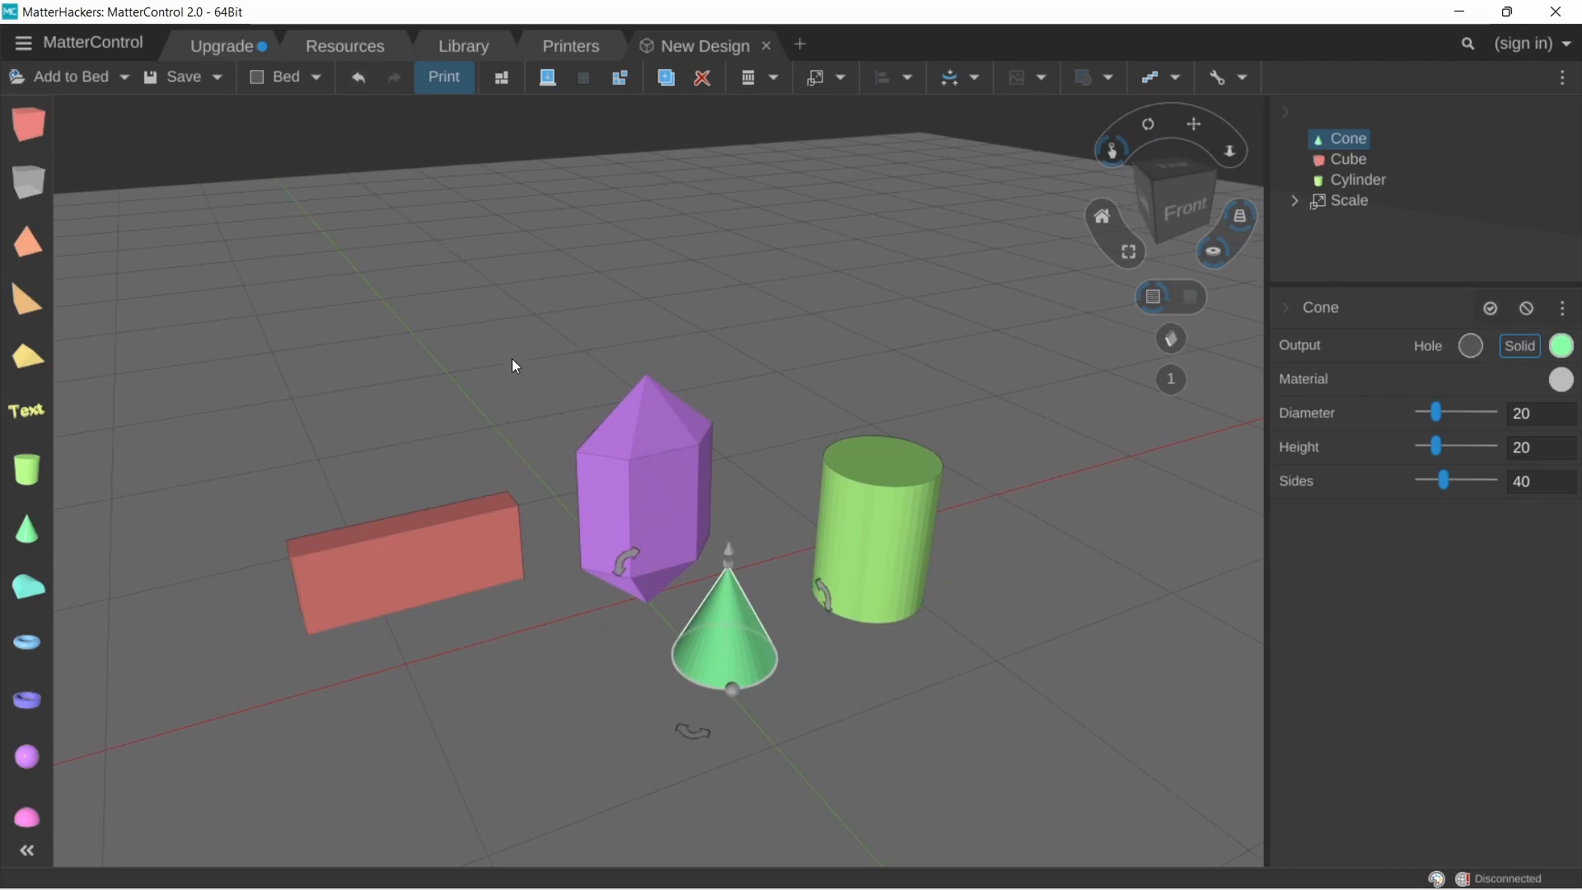
Replace all models on the bed with a new 20 mm cube and apply the Scale transform to it
{"action": "left_click_drag", "start_coordinate": [333, 361], "coordinate": [1165, 865]}
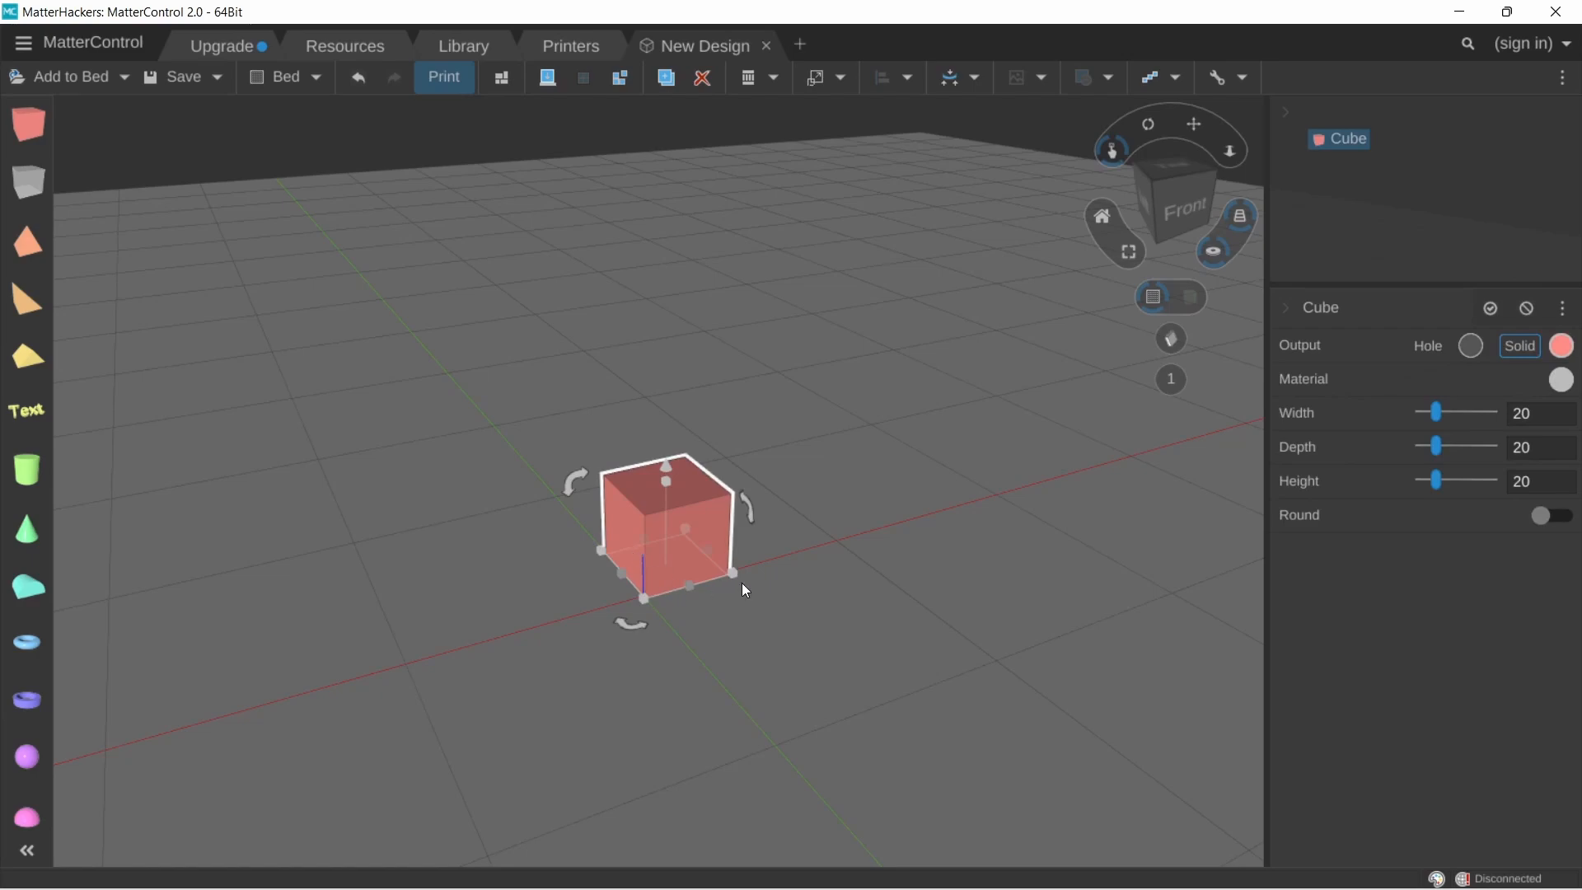
{"action": "scroll", "coordinate": [742, 583], "scroll_direction": "down", "scroll_amount": 2}
{"action": "right_click", "coordinate": [720, 555]}
{"action": "mouse_move", "coordinate": [865, 597]}
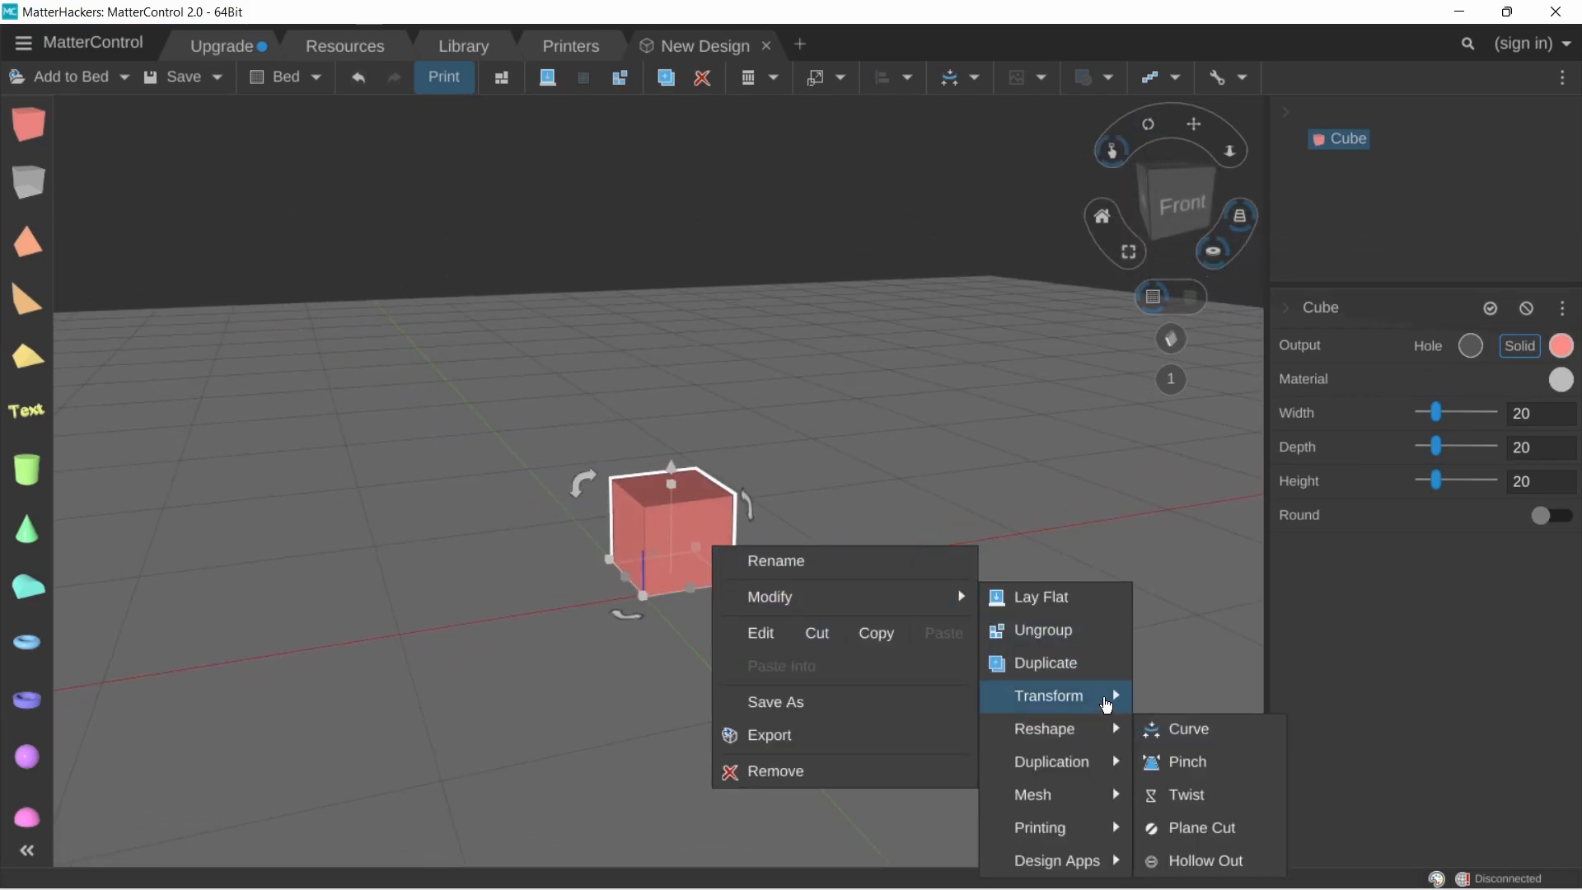
{"action": "mouse_move", "coordinate": [1115, 695]}
{"action": "left_click", "coordinate": [1179, 761]}
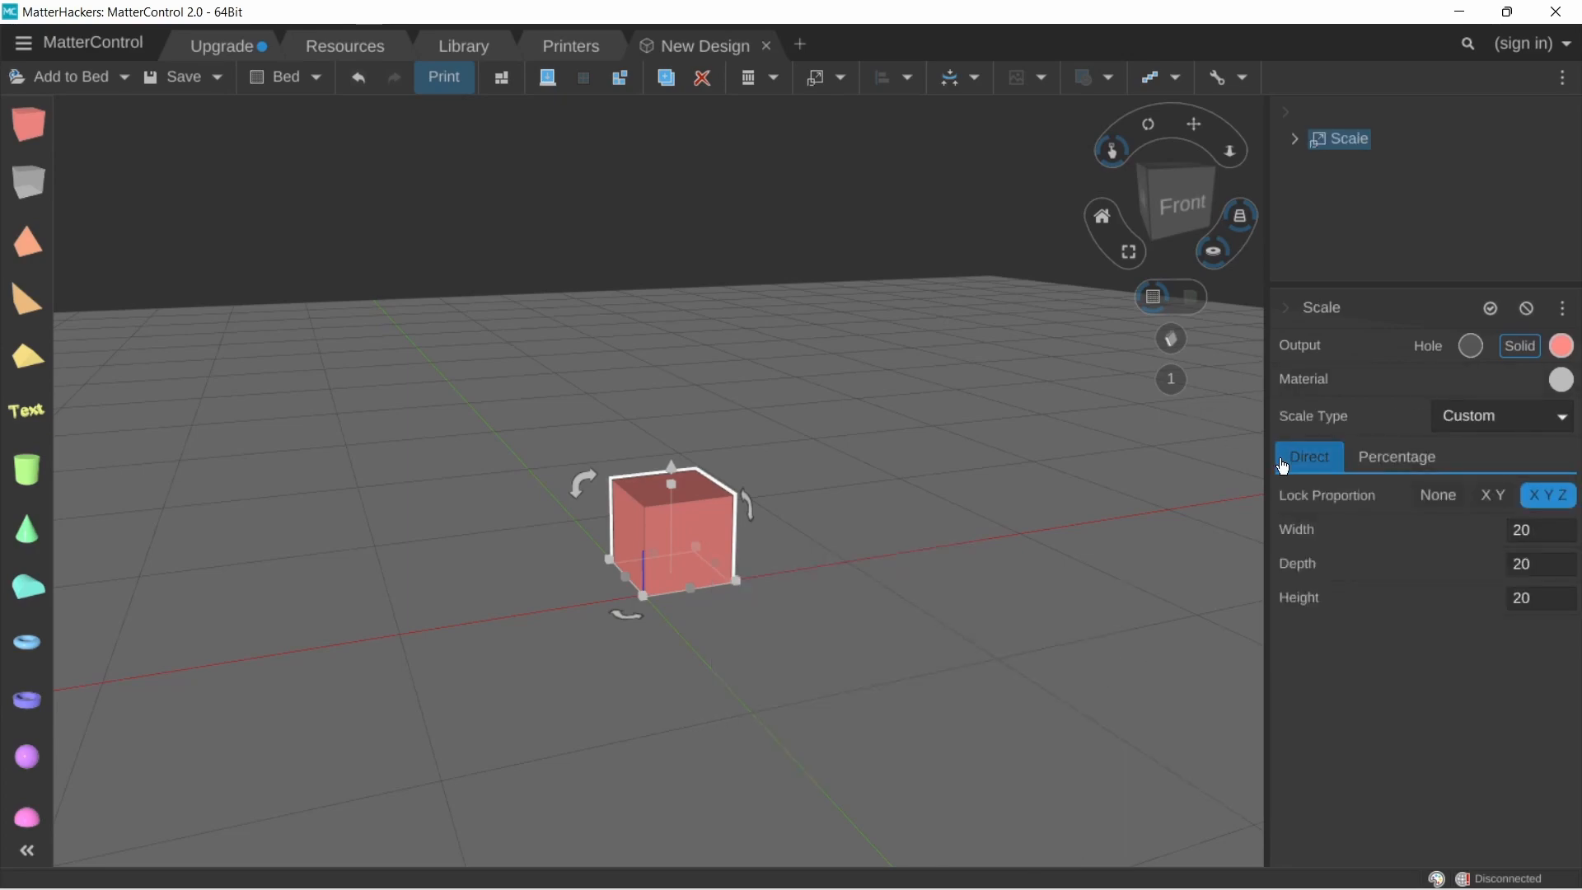
Switch the cube's Scale to Percentage and set the width percent to 50 with proportions locked on X Y Z
{"action": "left_click", "coordinate": [1531, 531]}
{"action": "left_click", "coordinate": [1434, 461]}
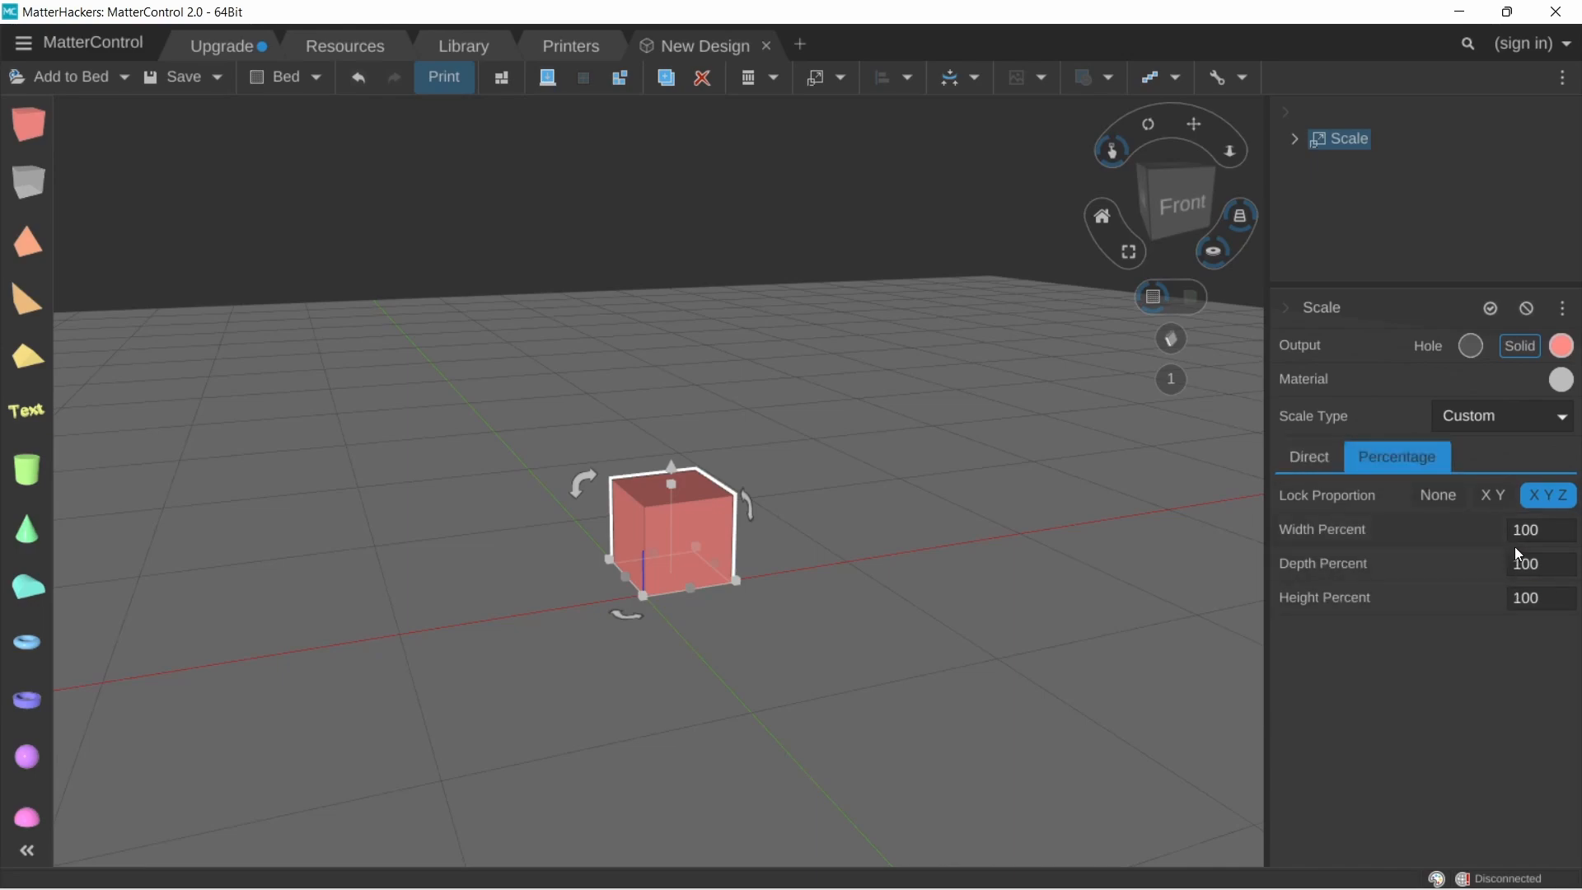
{"action": "left_click", "coordinate": [1320, 461]}
{"action": "left_click", "coordinate": [1403, 455]}
{"action": "left_click", "coordinate": [1295, 454]}
{"action": "left_click", "coordinate": [1391, 460]}
{"action": "left_click_drag", "start_coordinate": [1552, 531], "coordinate": [1498, 532]}
{"action": "type", "text": "50"}
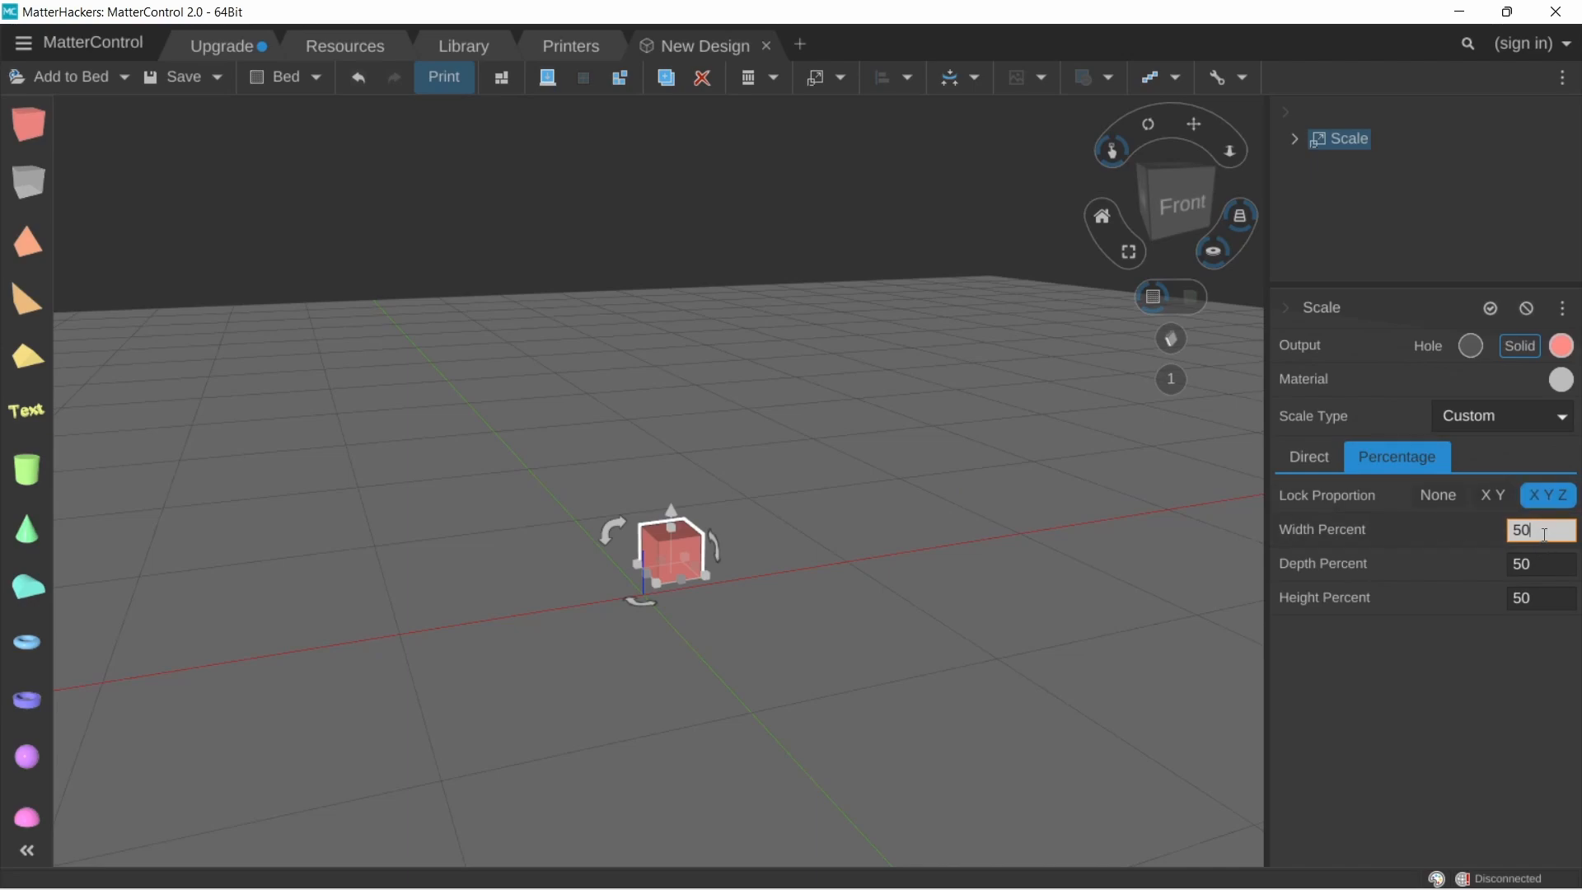
Set the Scale's Lock Proportion to None and its depth and height percent to 100
{"action": "left_click", "coordinate": [1439, 495]}
{"action": "left_click", "coordinate": [1524, 564]}
{"action": "type", "text": "100"}
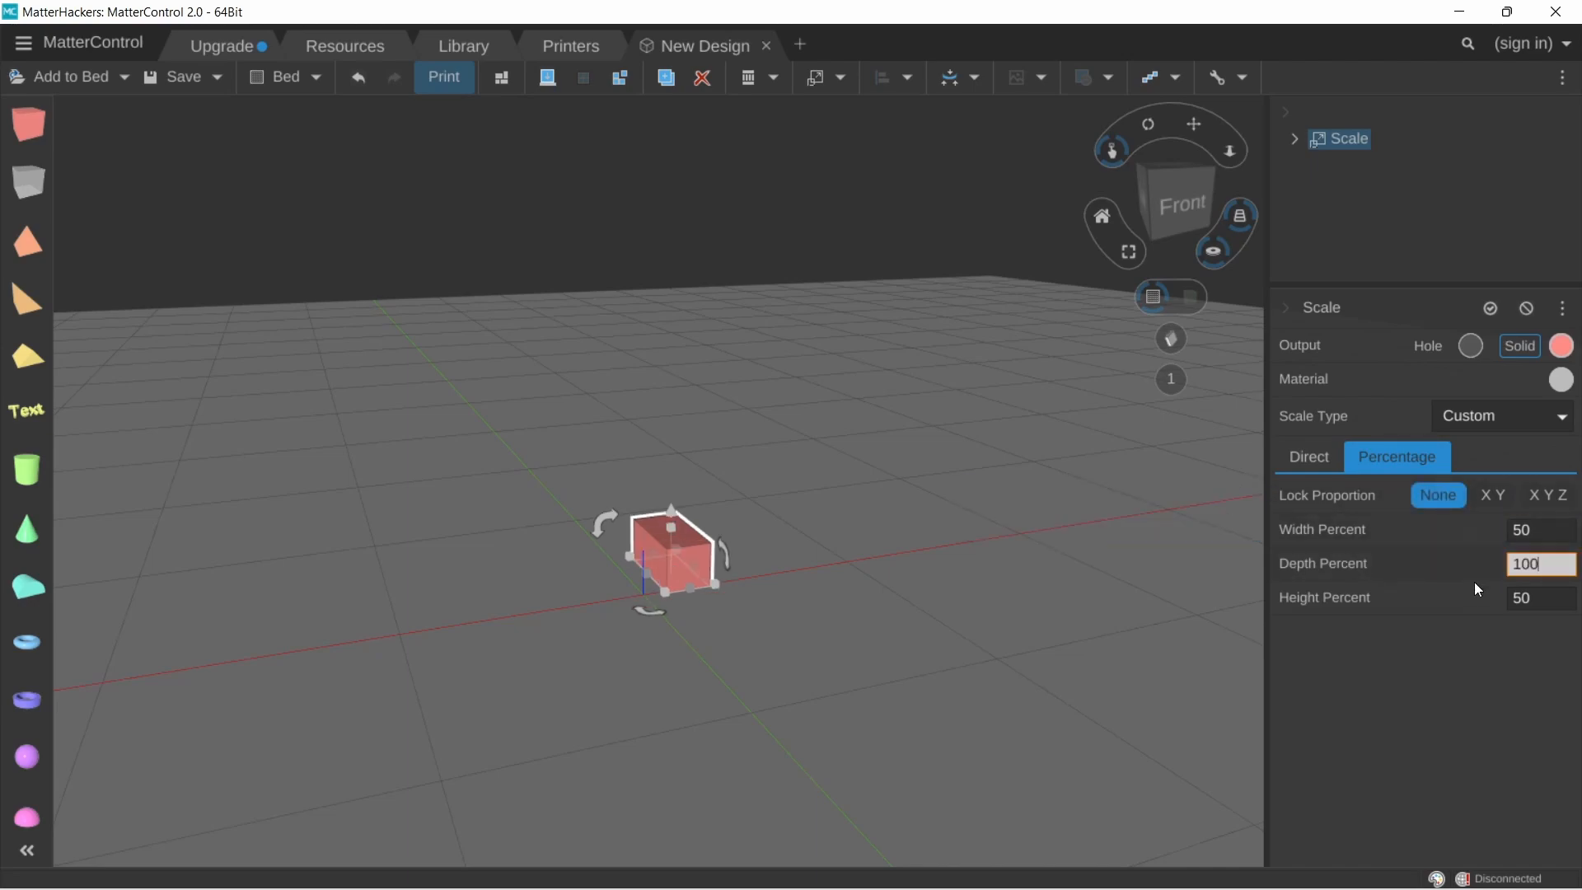
{"action": "key", "text": "Tab"}
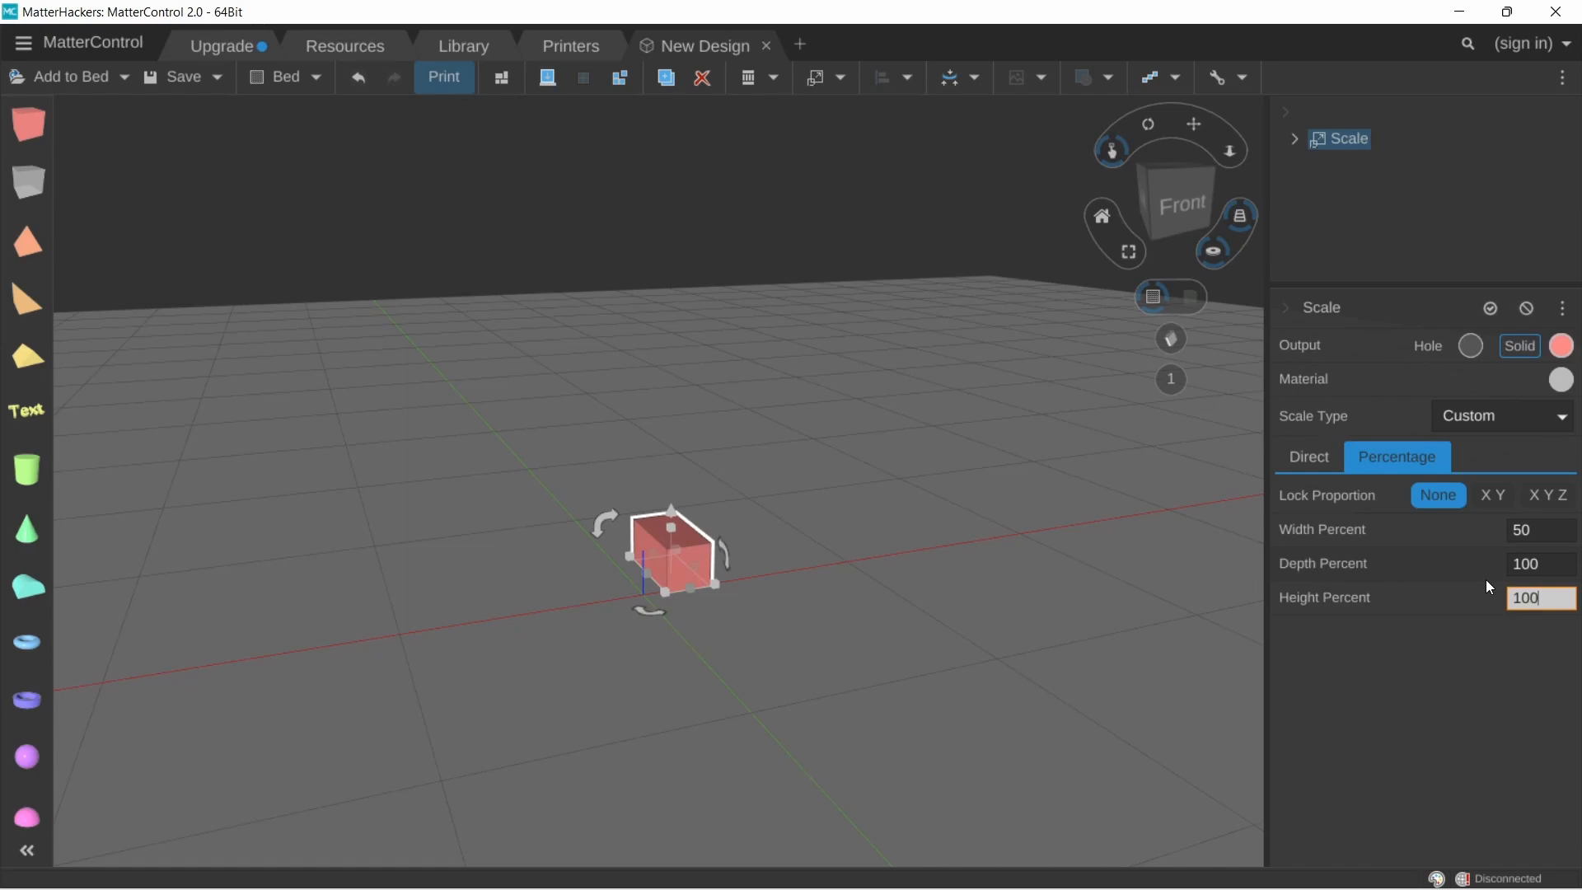
Apply the Mirror transform to the grouped cube and pyramid model and inspect it mirrored on the X Axis
{"action": "scroll", "coordinate": [725, 593], "scroll_direction": "up", "scroll_amount": 3}
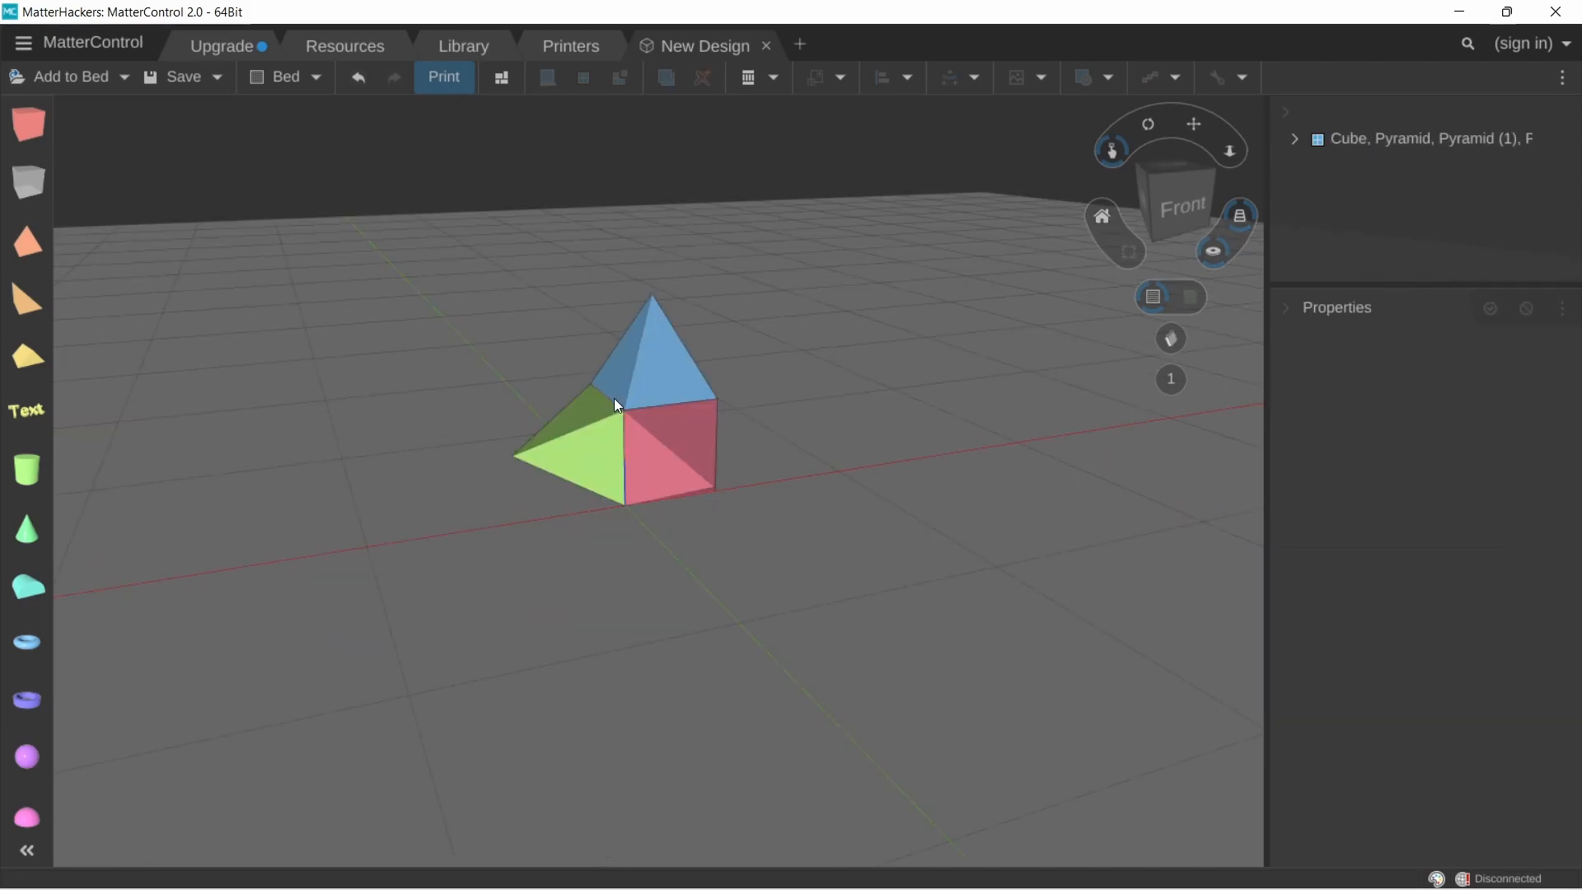
{"action": "left_click", "coordinate": [645, 395]}
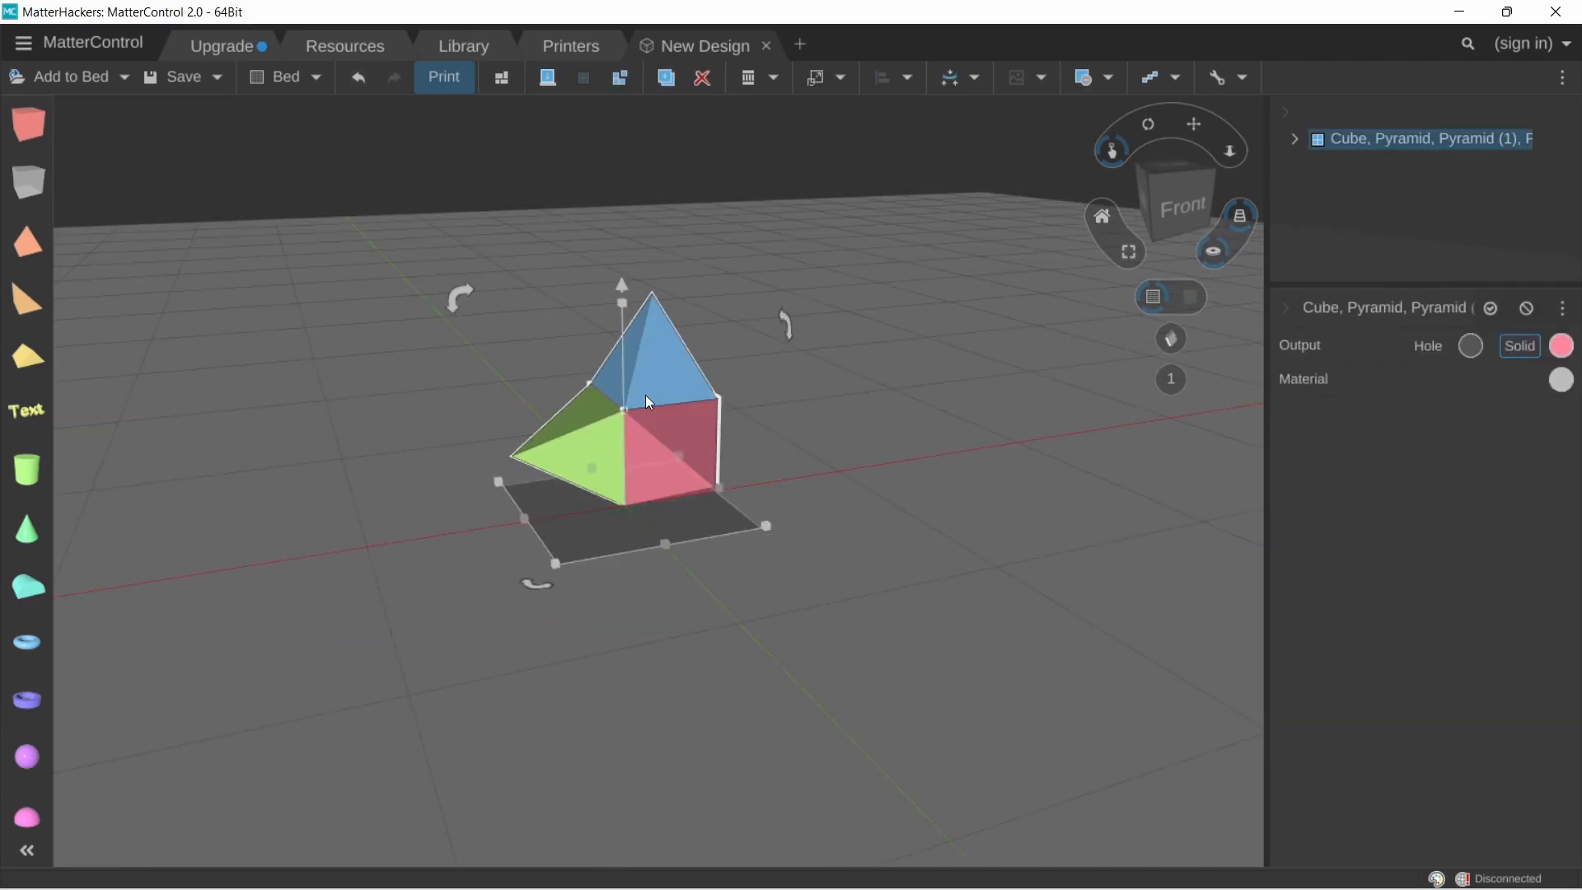
{"action": "right_click", "coordinate": [662, 431]}
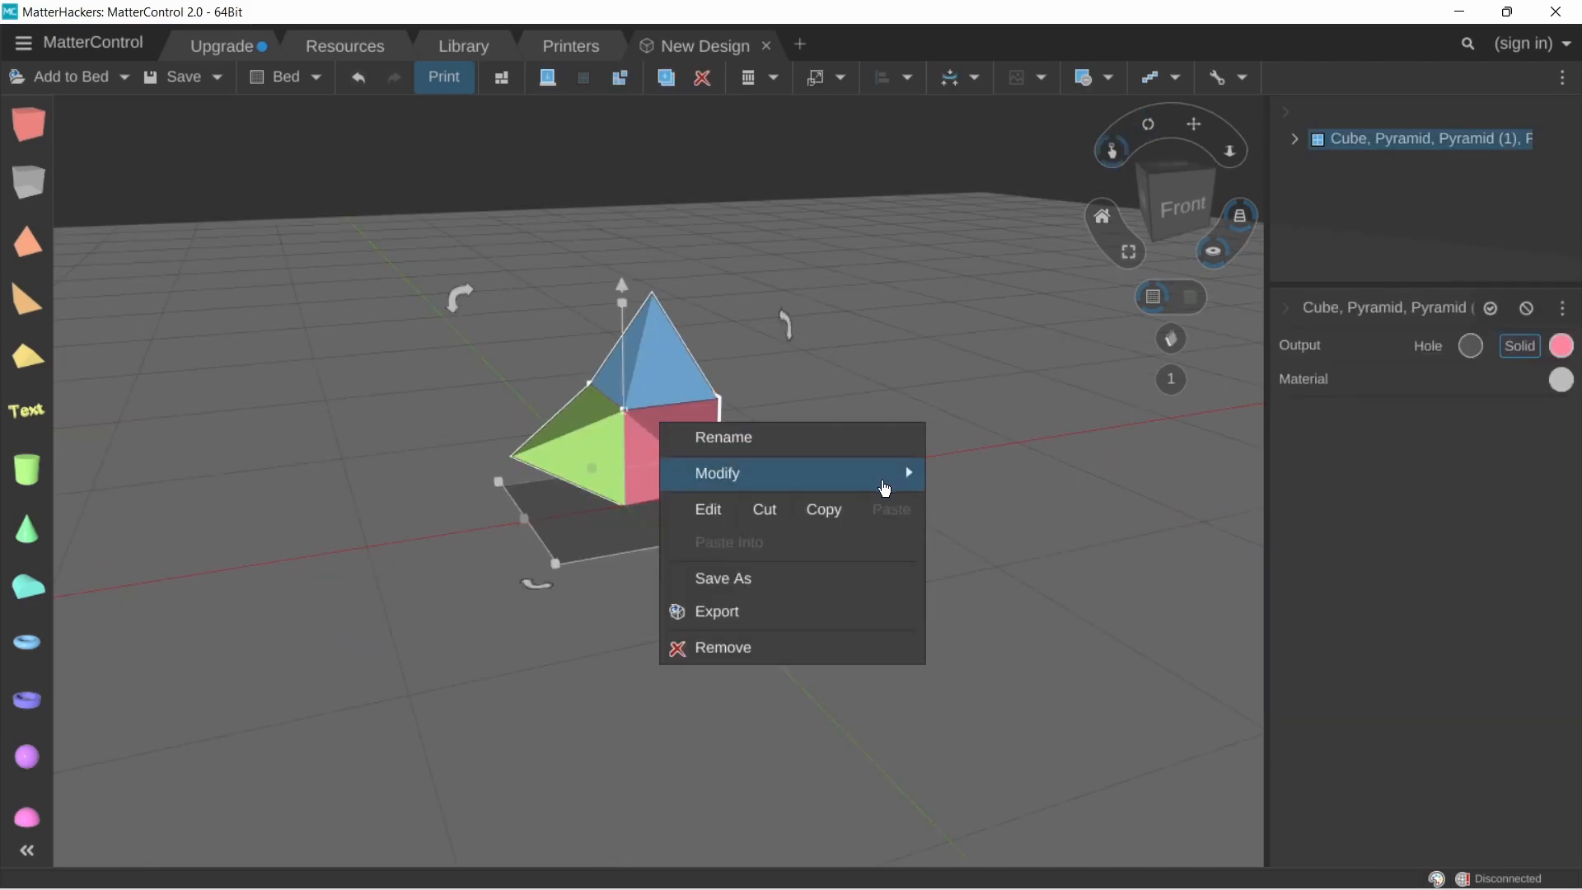
{"action": "mouse_move", "coordinate": [907, 472]}
{"action": "mouse_move", "coordinate": [1065, 577]}
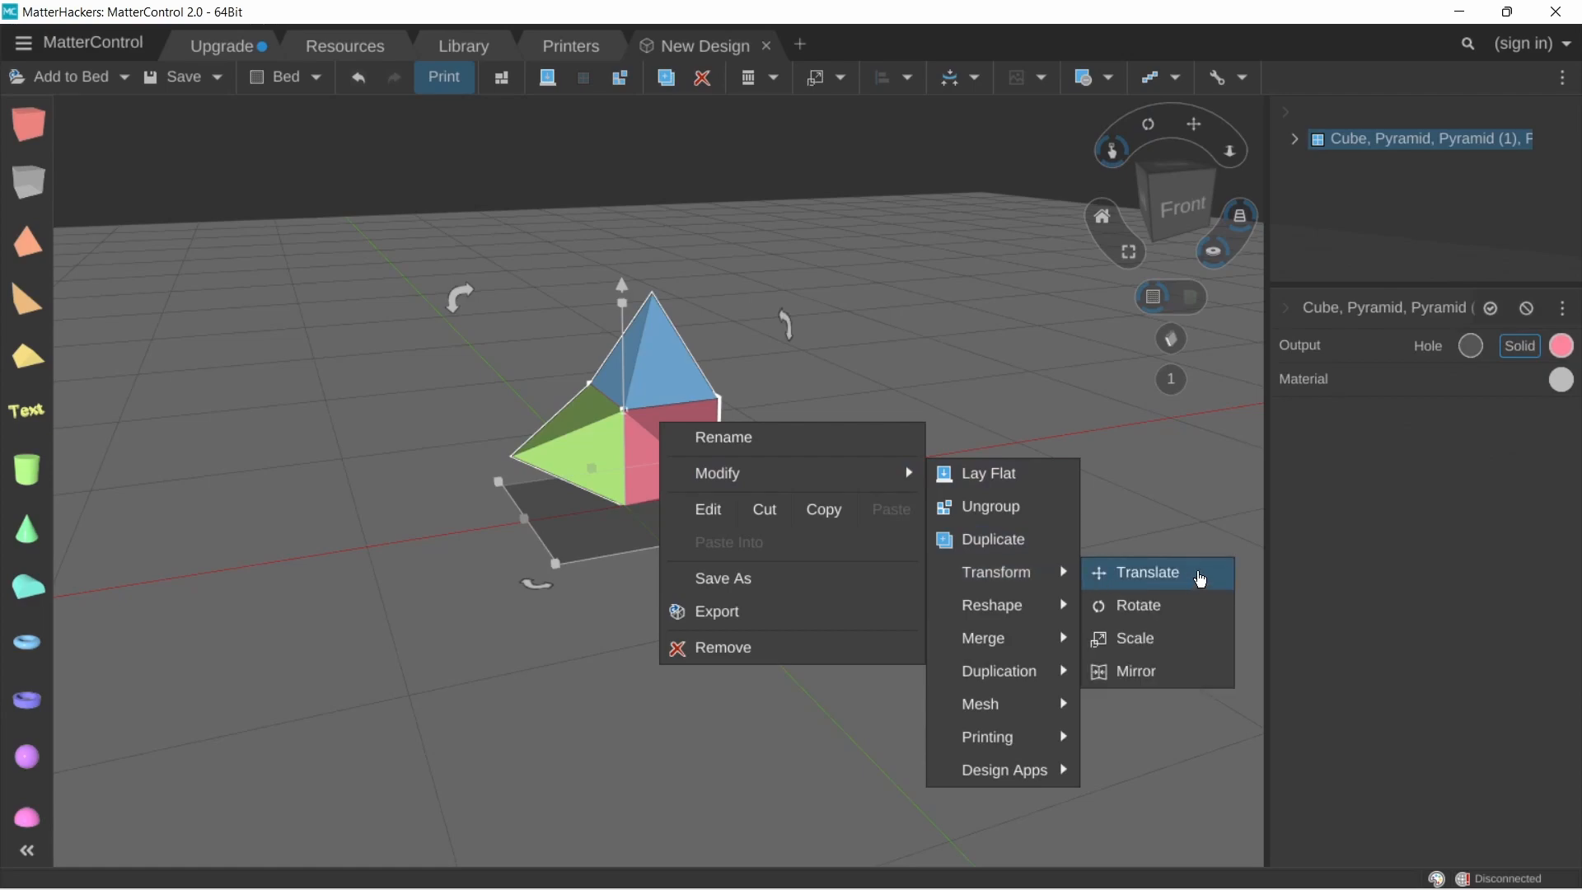
{"action": "left_click", "coordinate": [1135, 671]}
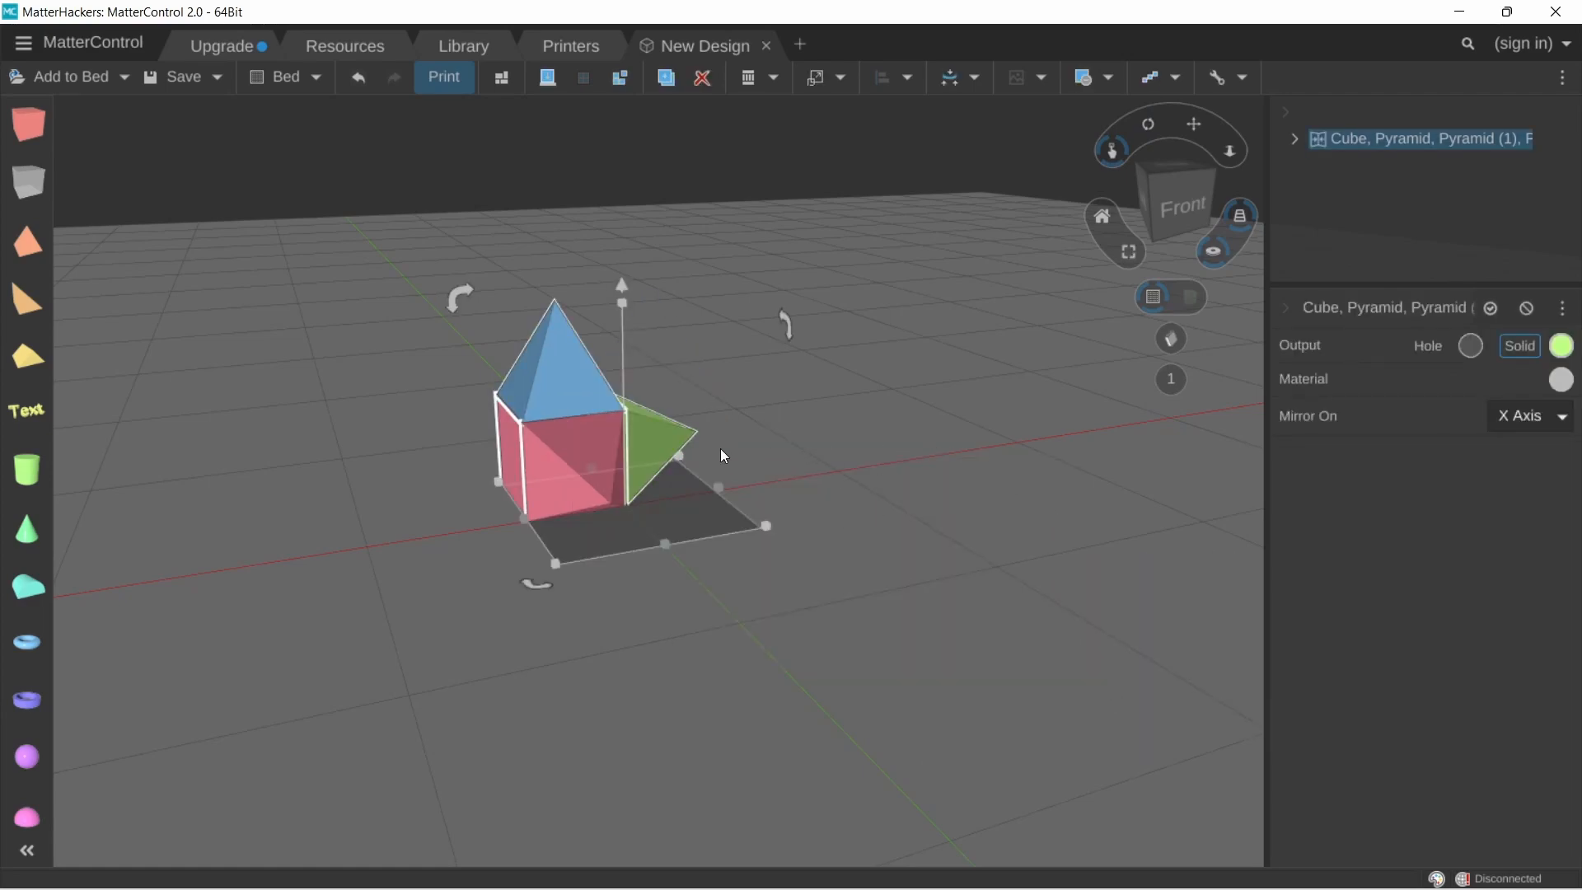
{"action": "right_click_drag", "start_coordinate": [934, 493], "coordinate": [769, 478]}
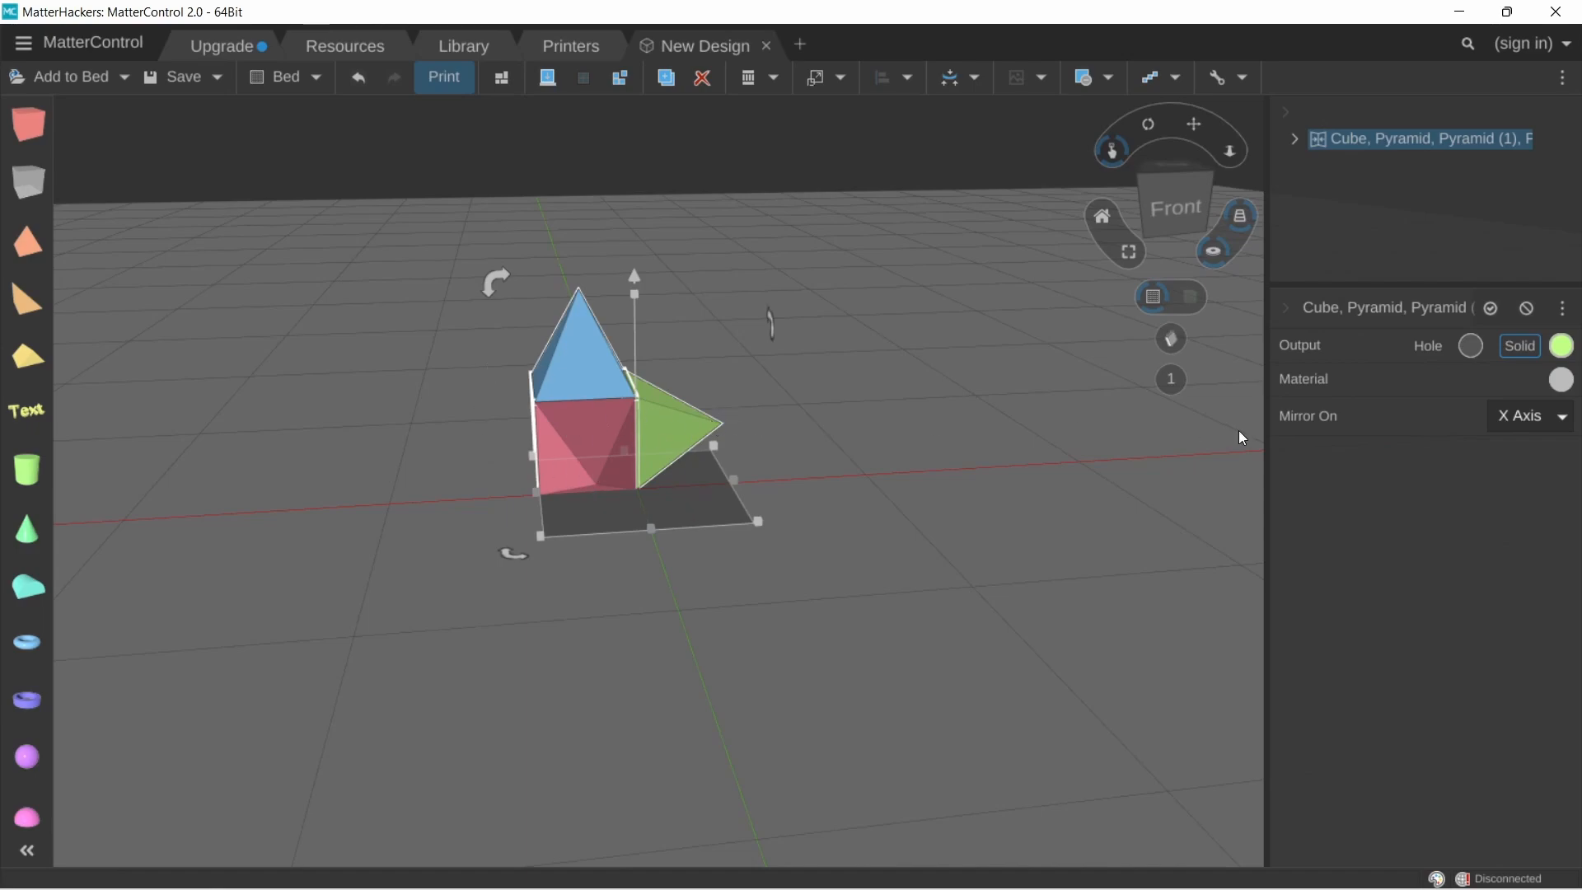
Mirror the grouped model on the Y Axis and inspect it from another angle
{"action": "left_click", "coordinate": [1494, 427]}
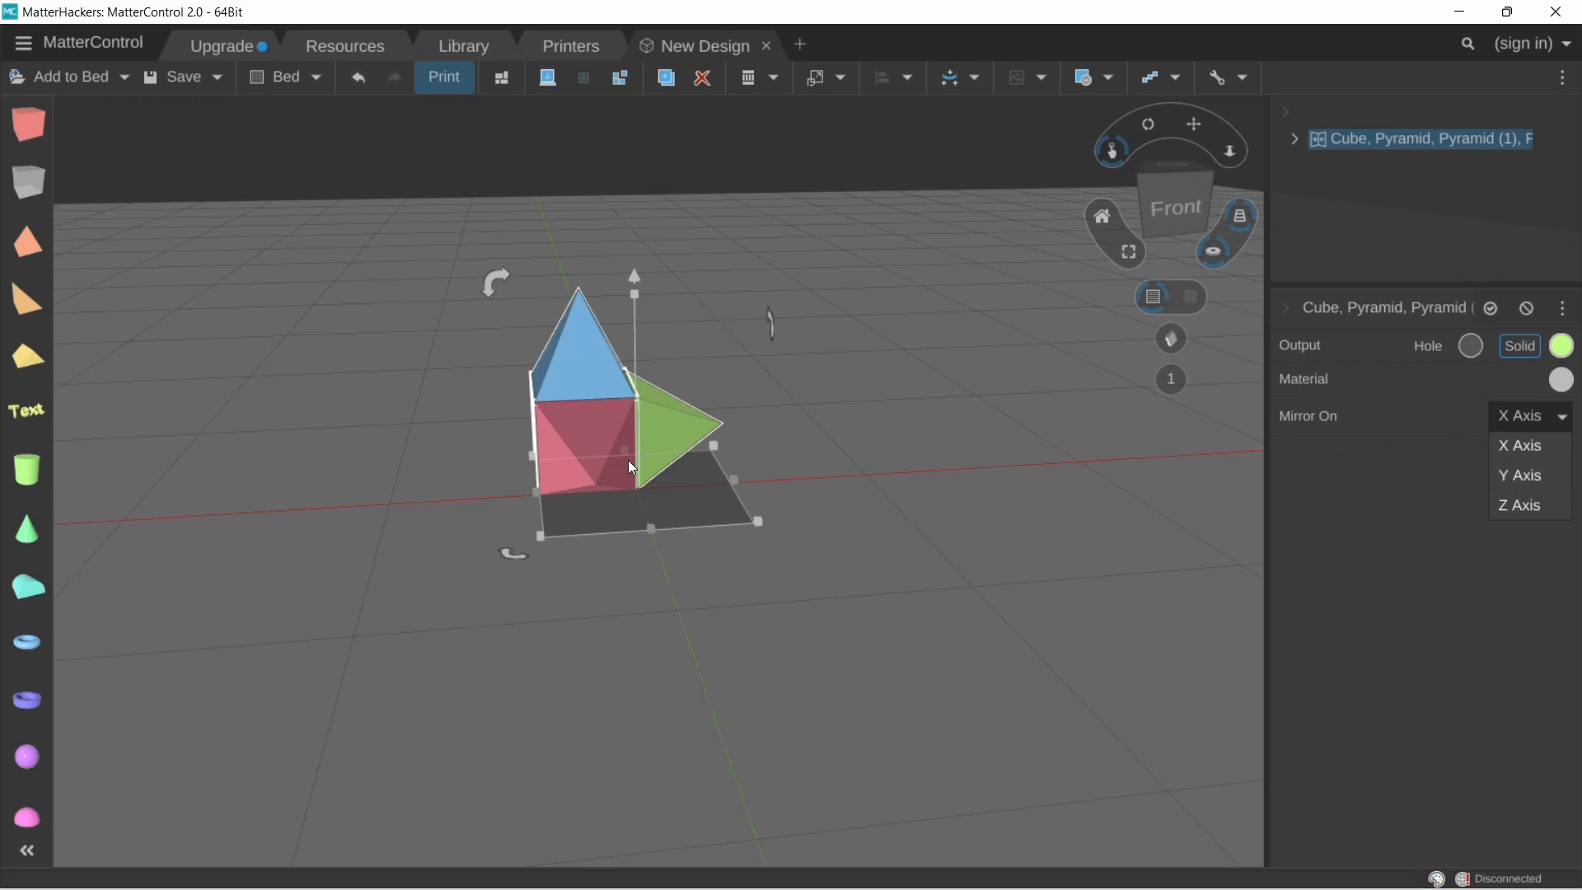
{"action": "left_click", "coordinate": [1550, 482]}
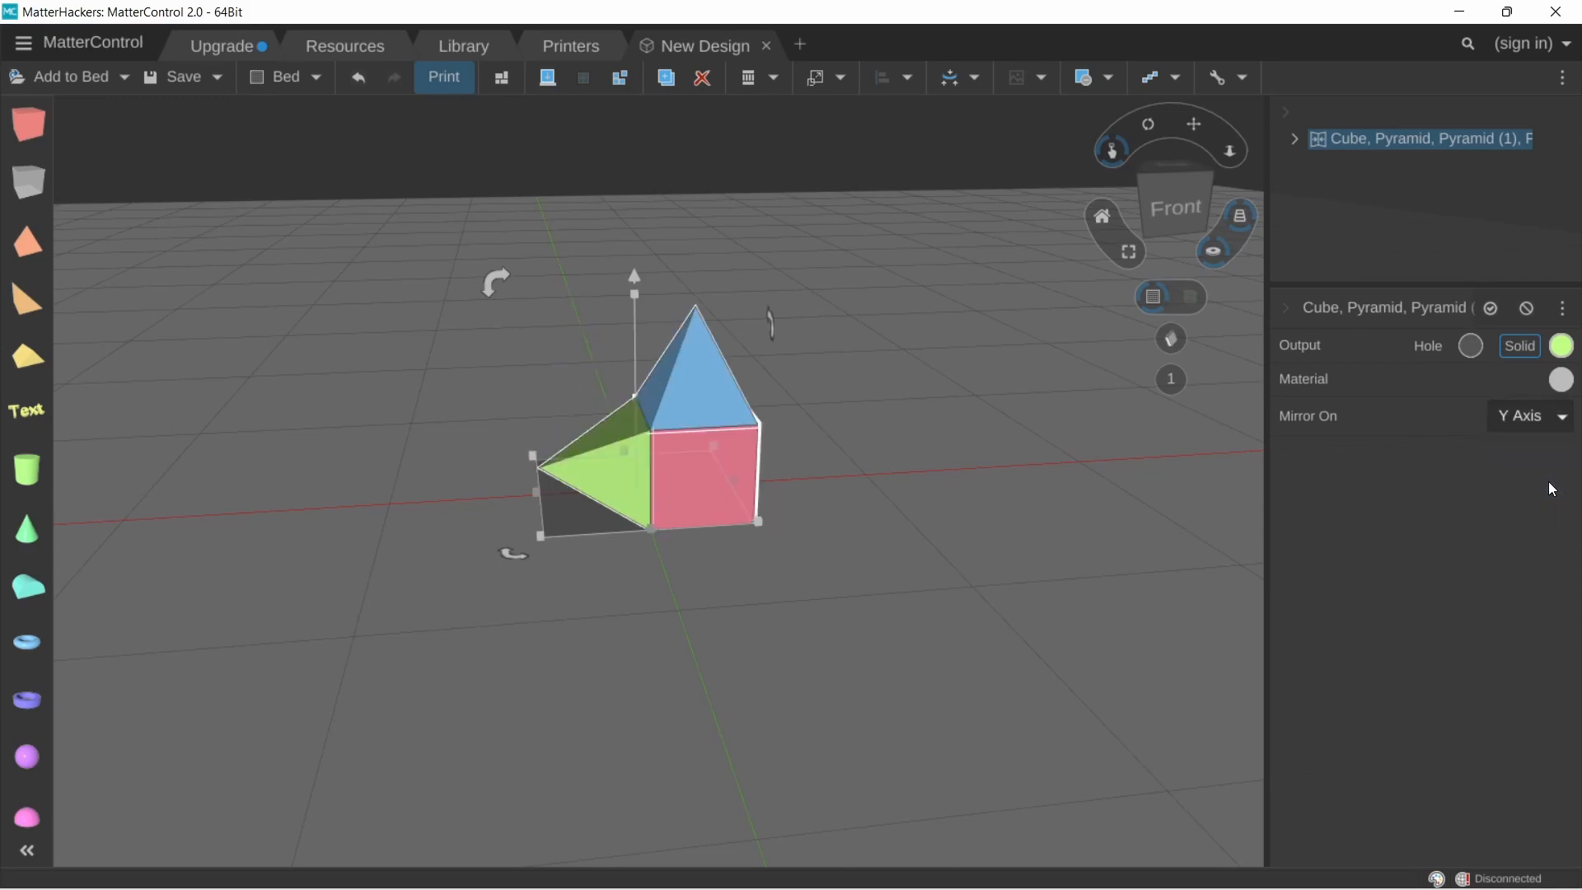
{"action": "right_click_drag", "start_coordinate": [1145, 469], "coordinate": [1049, 477]}
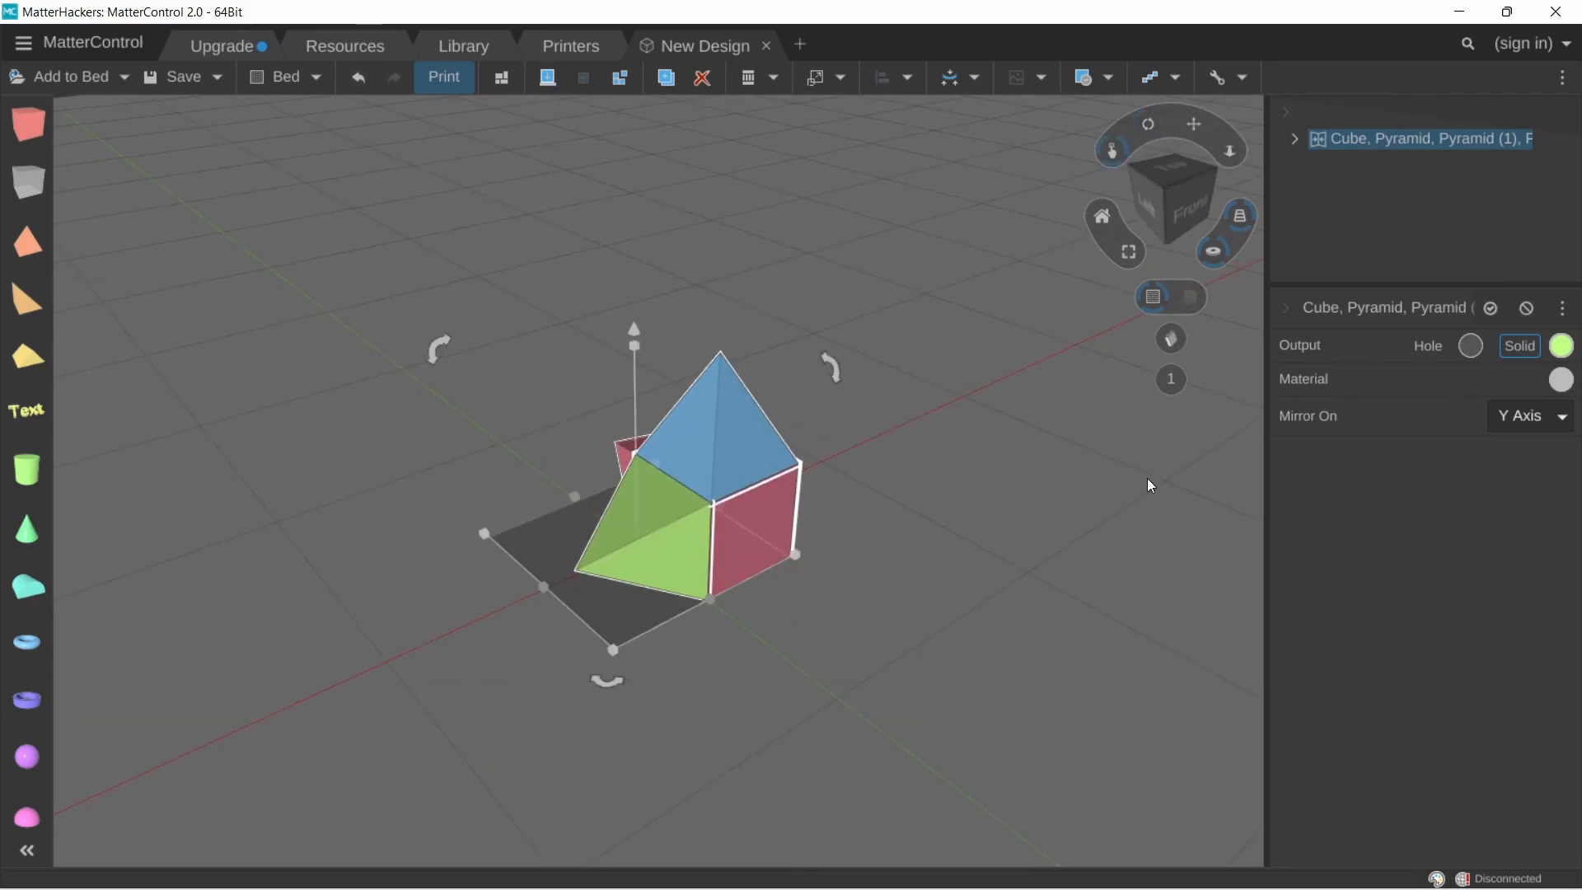
Change the grouped model's mirror to the Z Axis and inspect the flipped shape
{"action": "left_click", "coordinate": [1554, 426]}
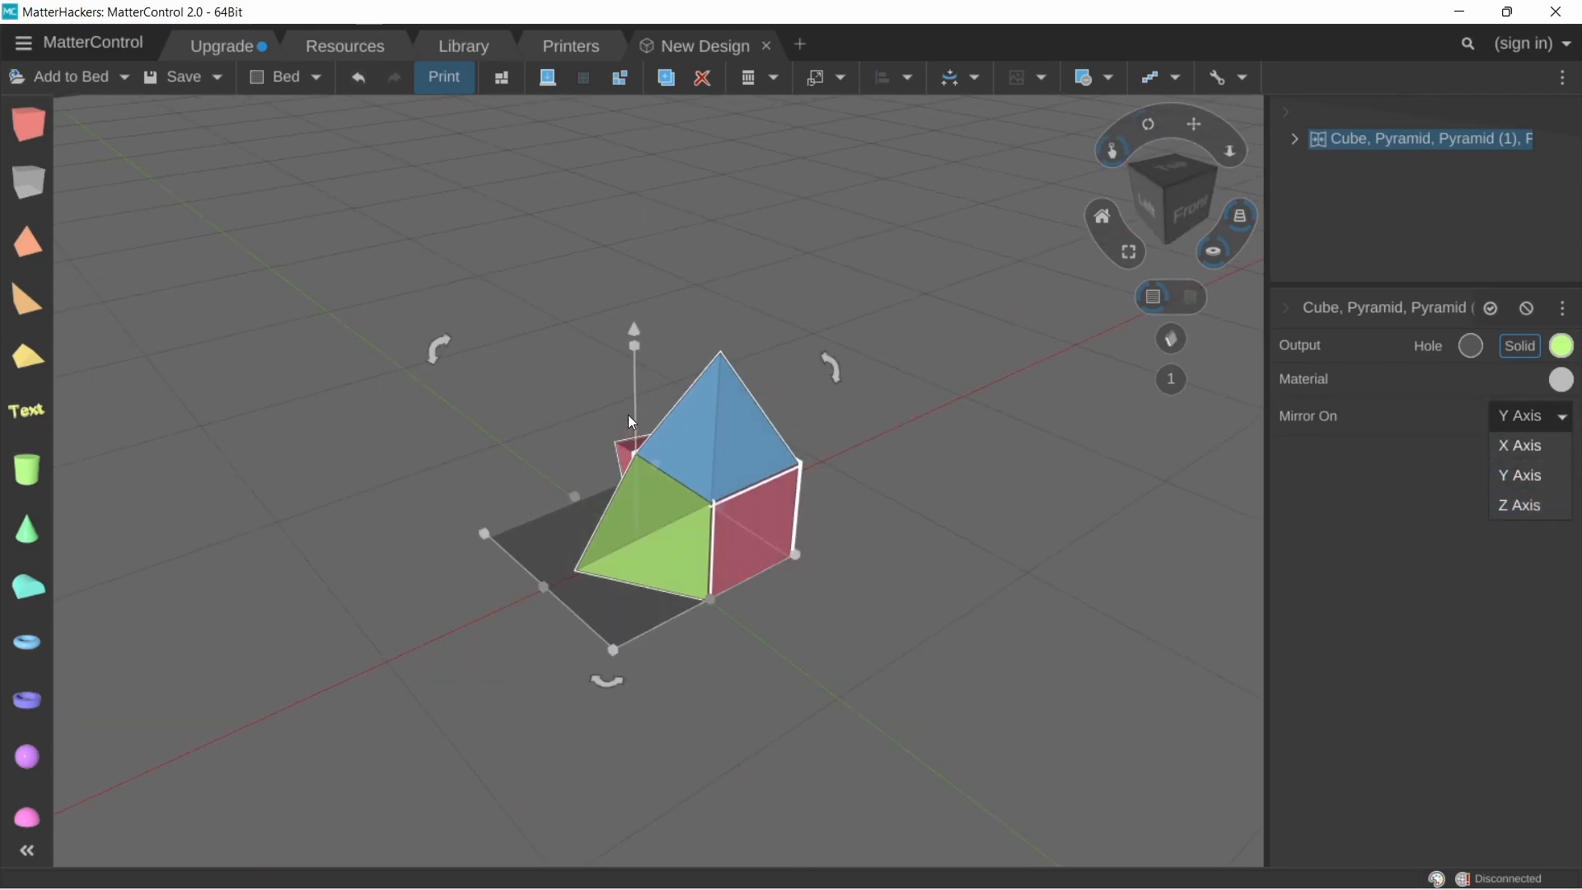
{"action": "left_click", "coordinate": [1508, 511]}
{"action": "right_click_drag", "start_coordinate": [918, 519], "coordinate": [685, 455]}
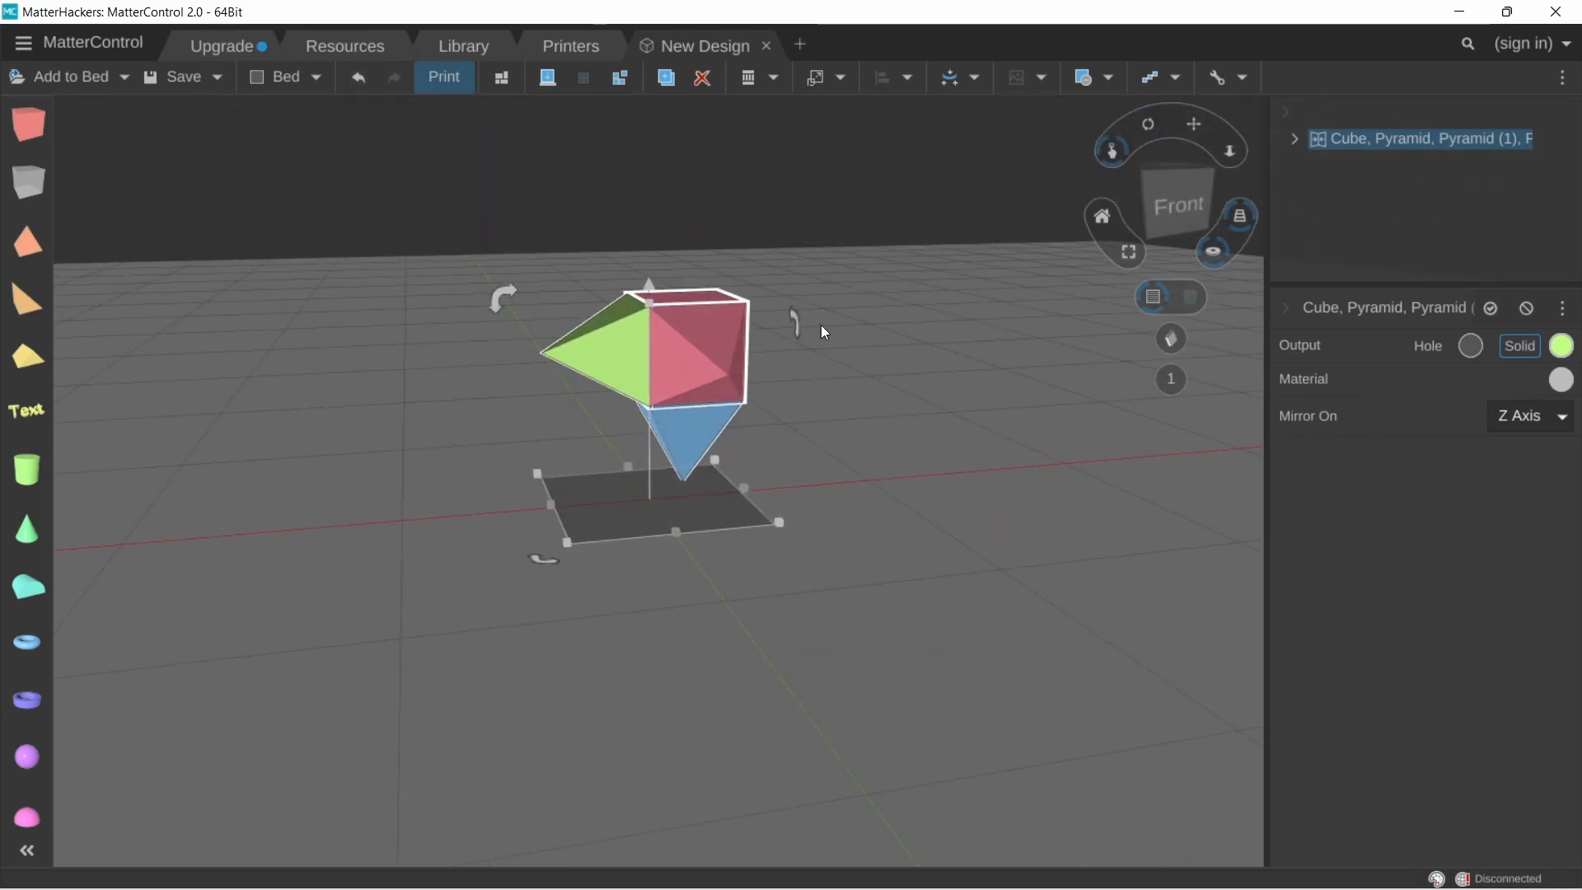
{"action": "left_click", "coordinate": [1501, 425]}
{"action": "left_click", "coordinate": [1533, 414]}
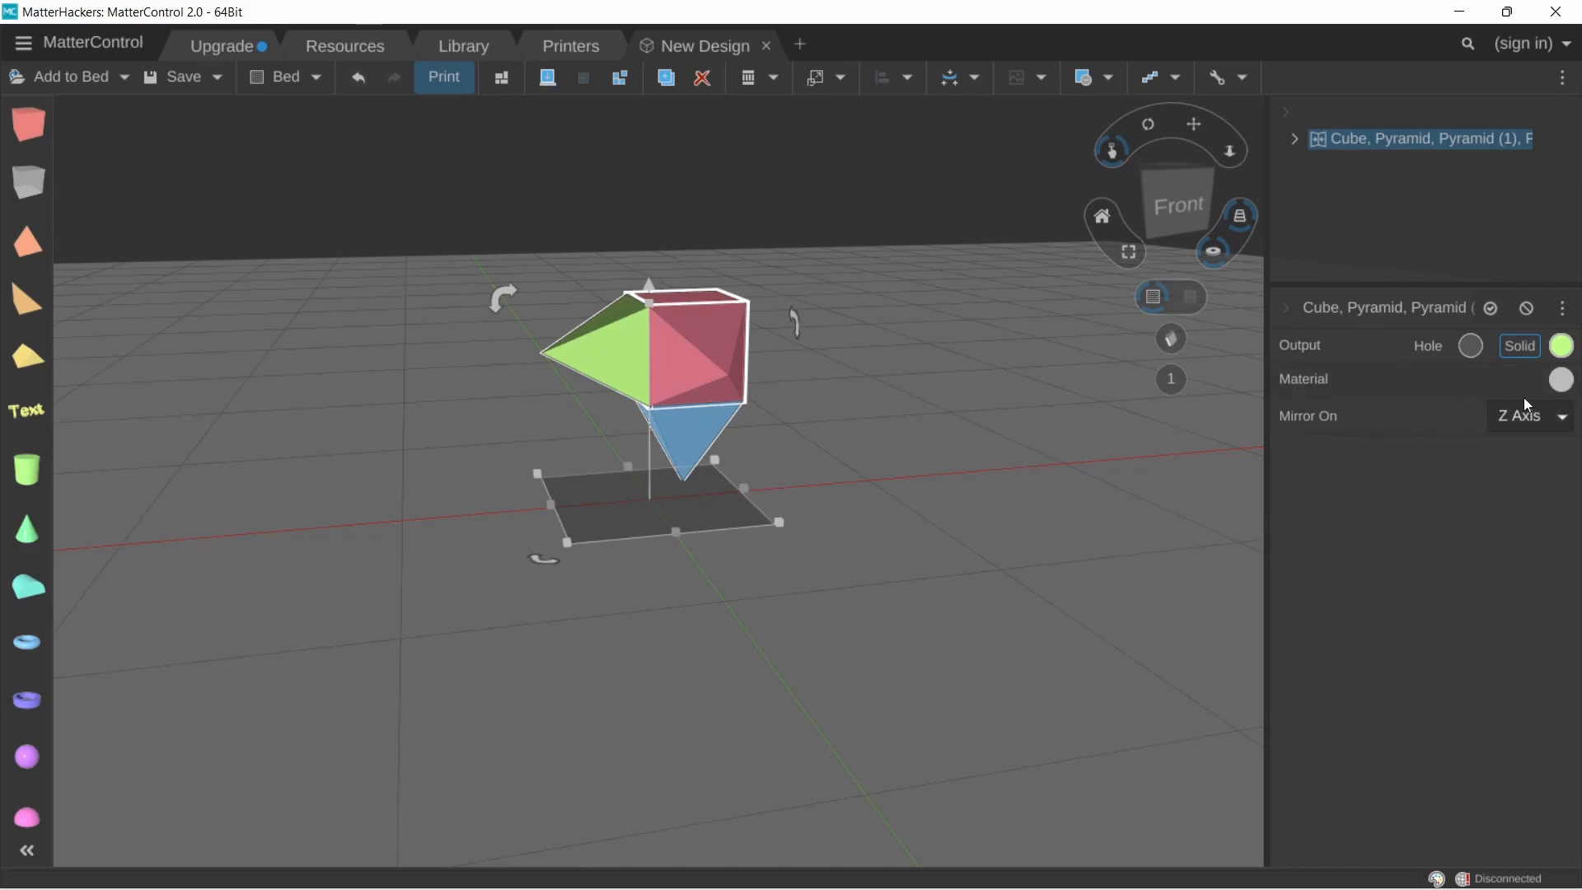
{"action": "left_click", "coordinate": [1491, 412]}
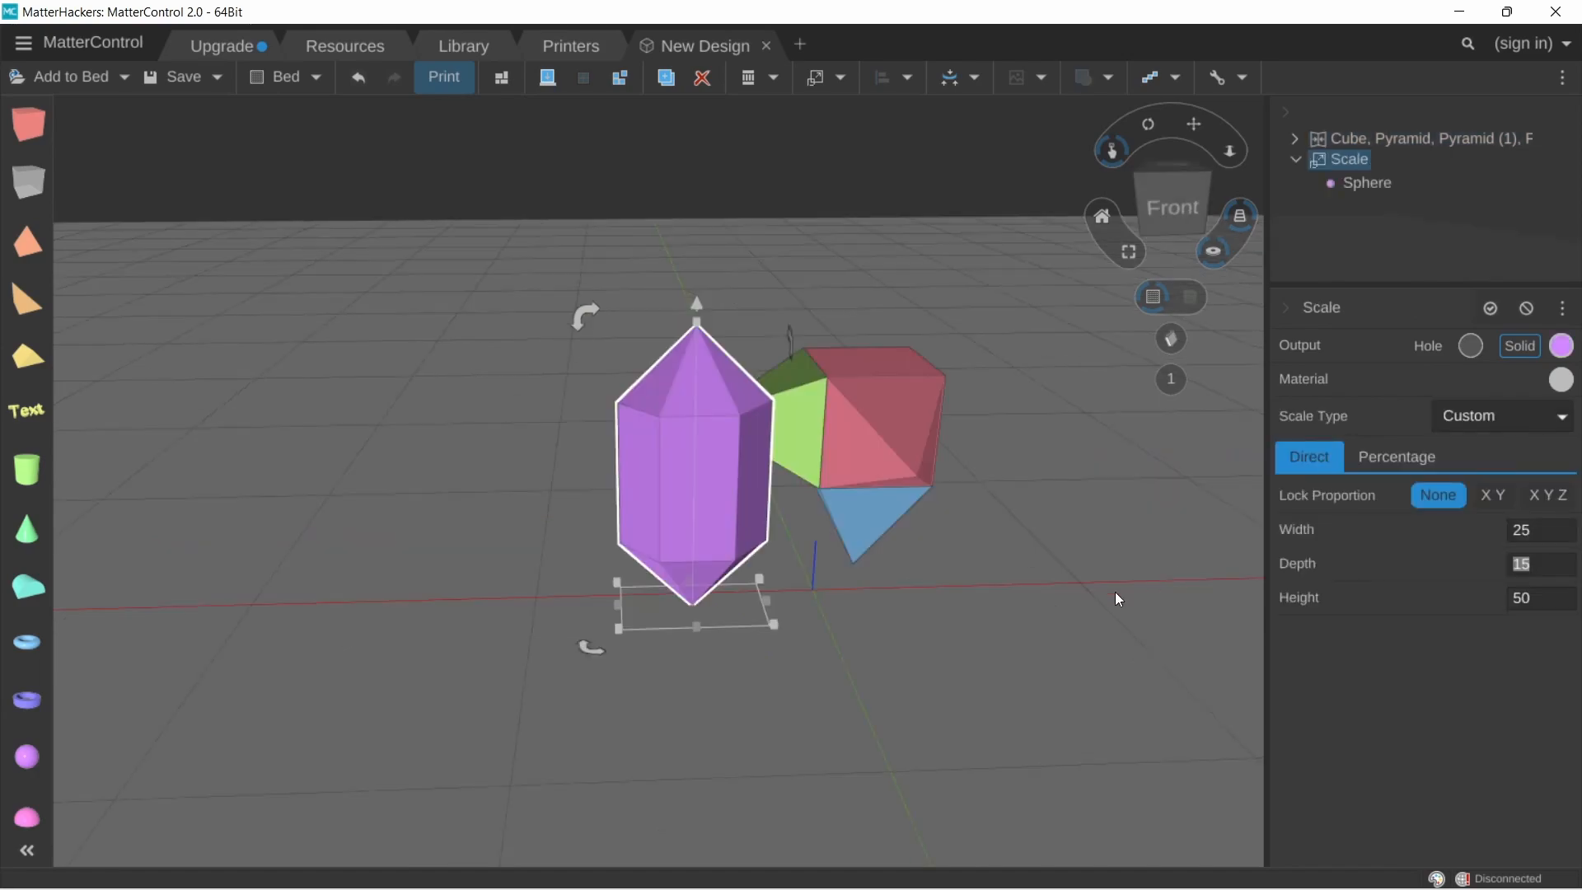
Add a second sphere in front of the mirrored model and apply the Scale transform to it
{"action": "right_click_drag", "start_coordinate": [900, 606], "coordinate": [896, 605]}
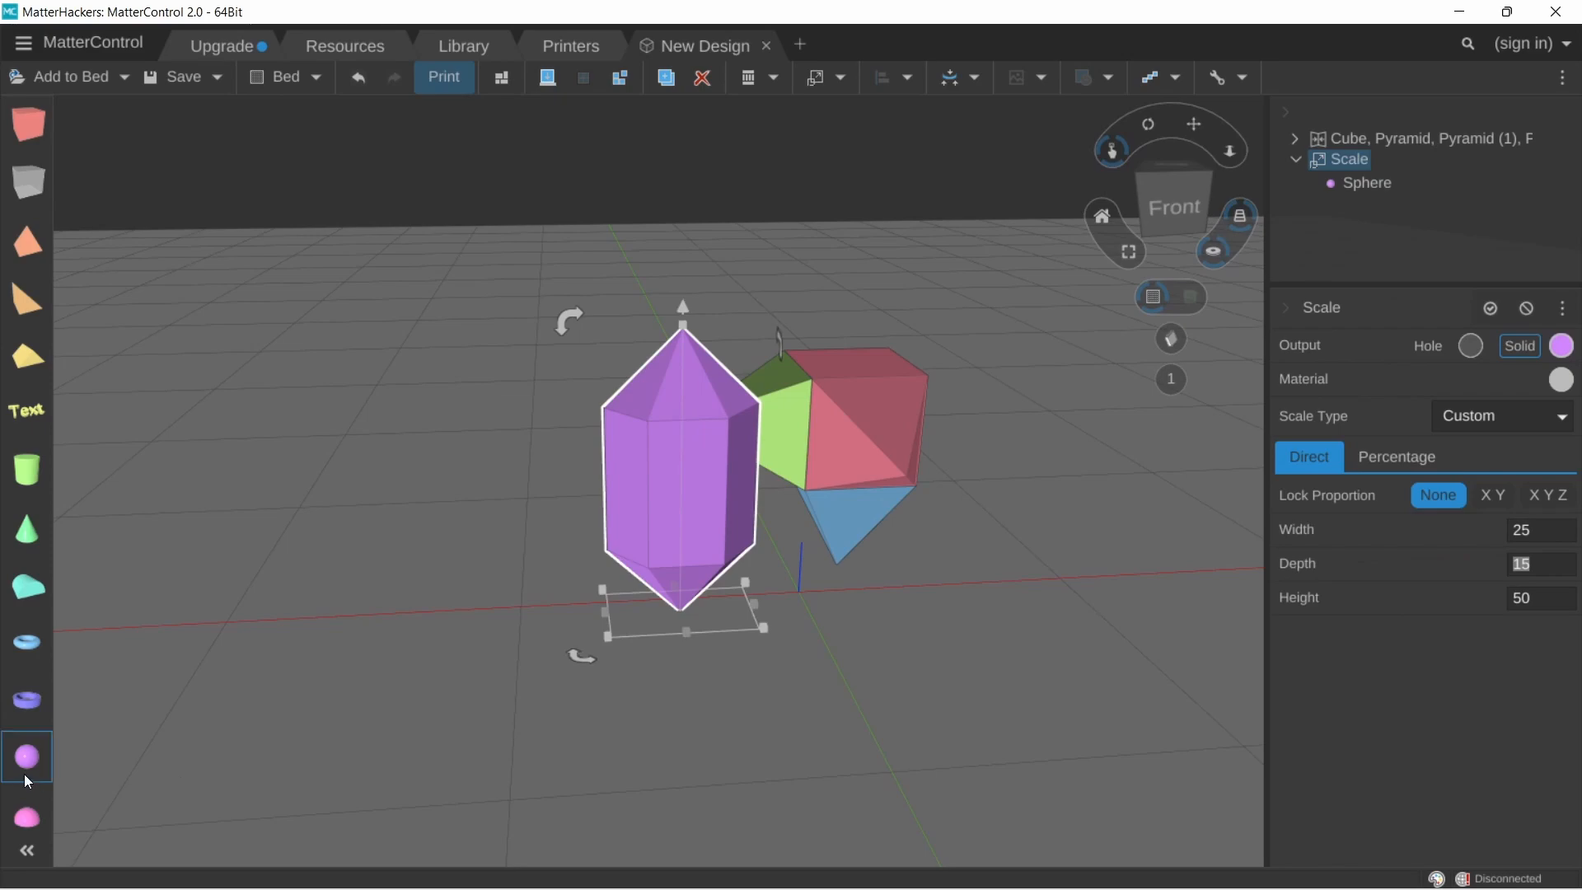
{"action": "left_click_drag", "start_coordinate": [27, 756], "coordinate": [931, 677]}
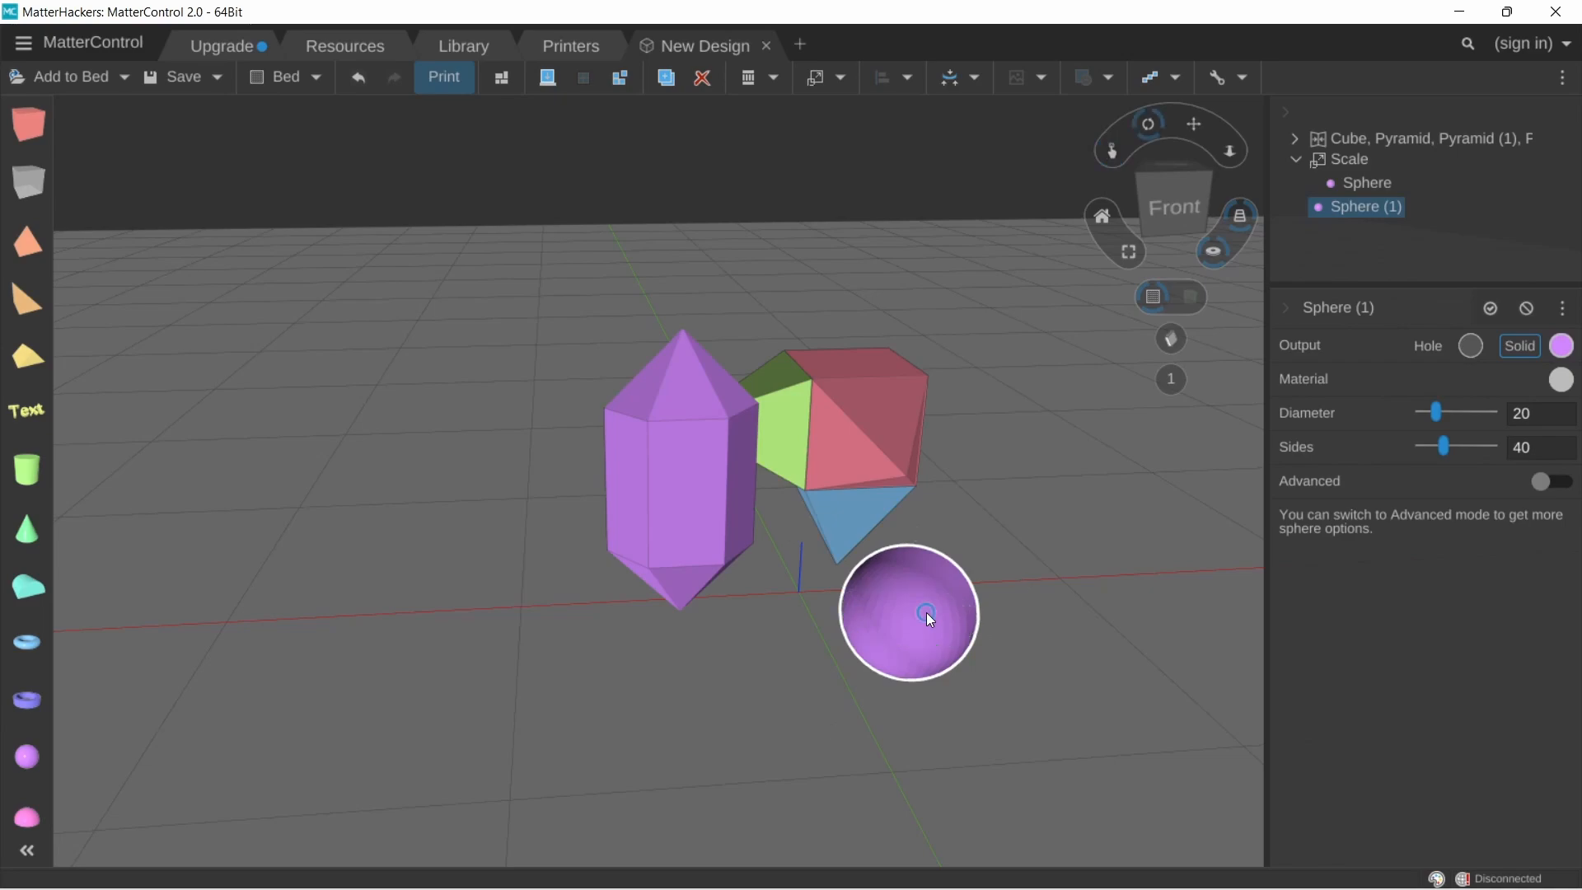
{"action": "right_click", "coordinate": [926, 611]}
{"action": "mouse_move", "coordinate": [988, 662]}
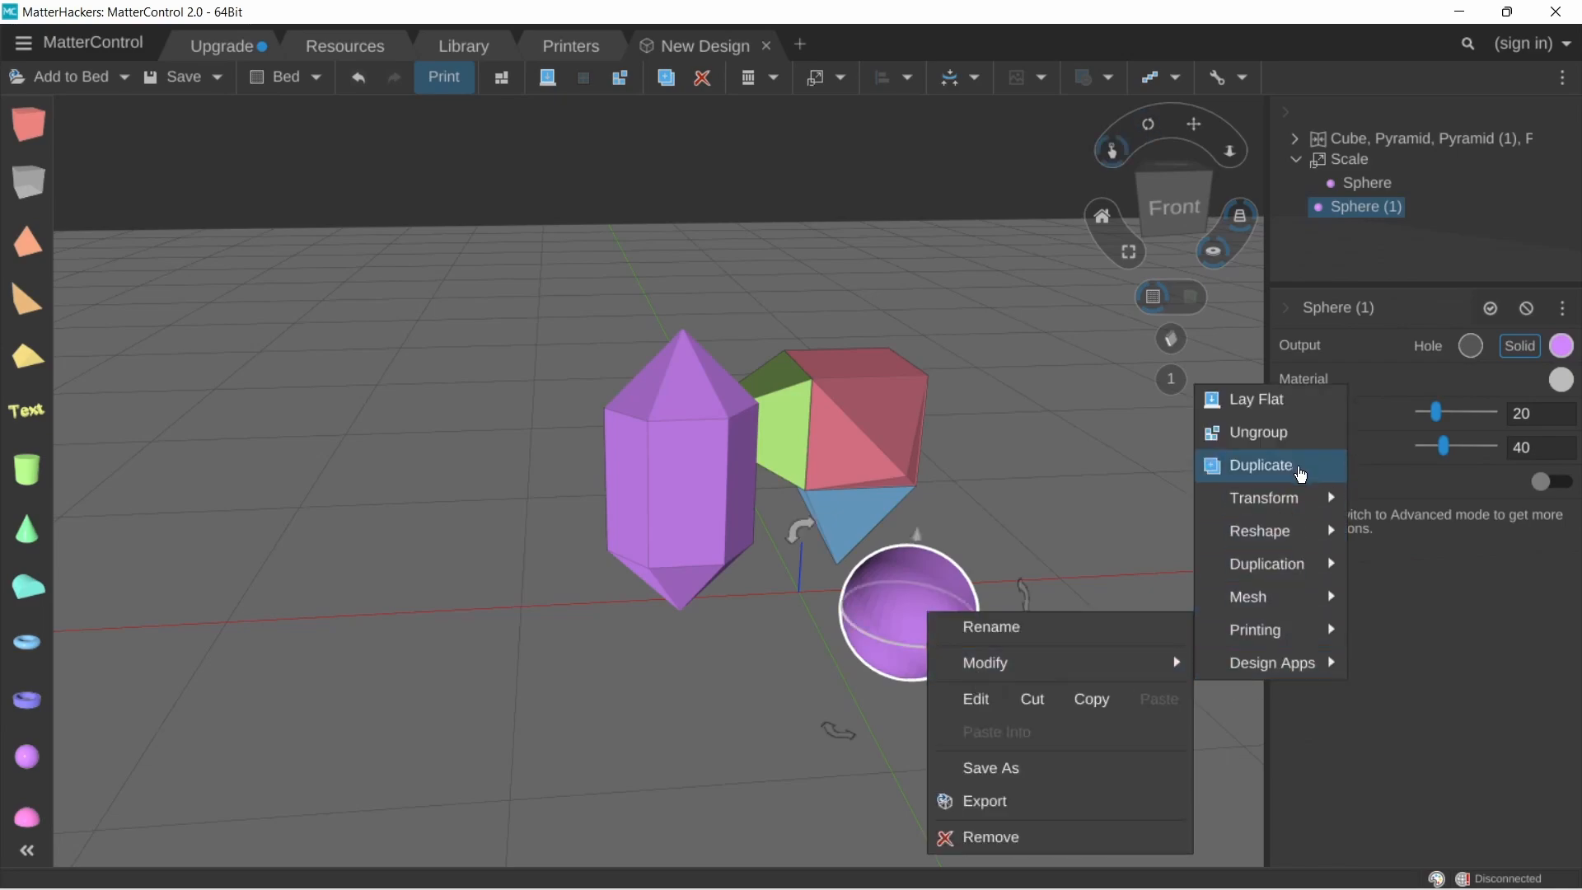
{"action": "mouse_move", "coordinate": [1323, 501]}
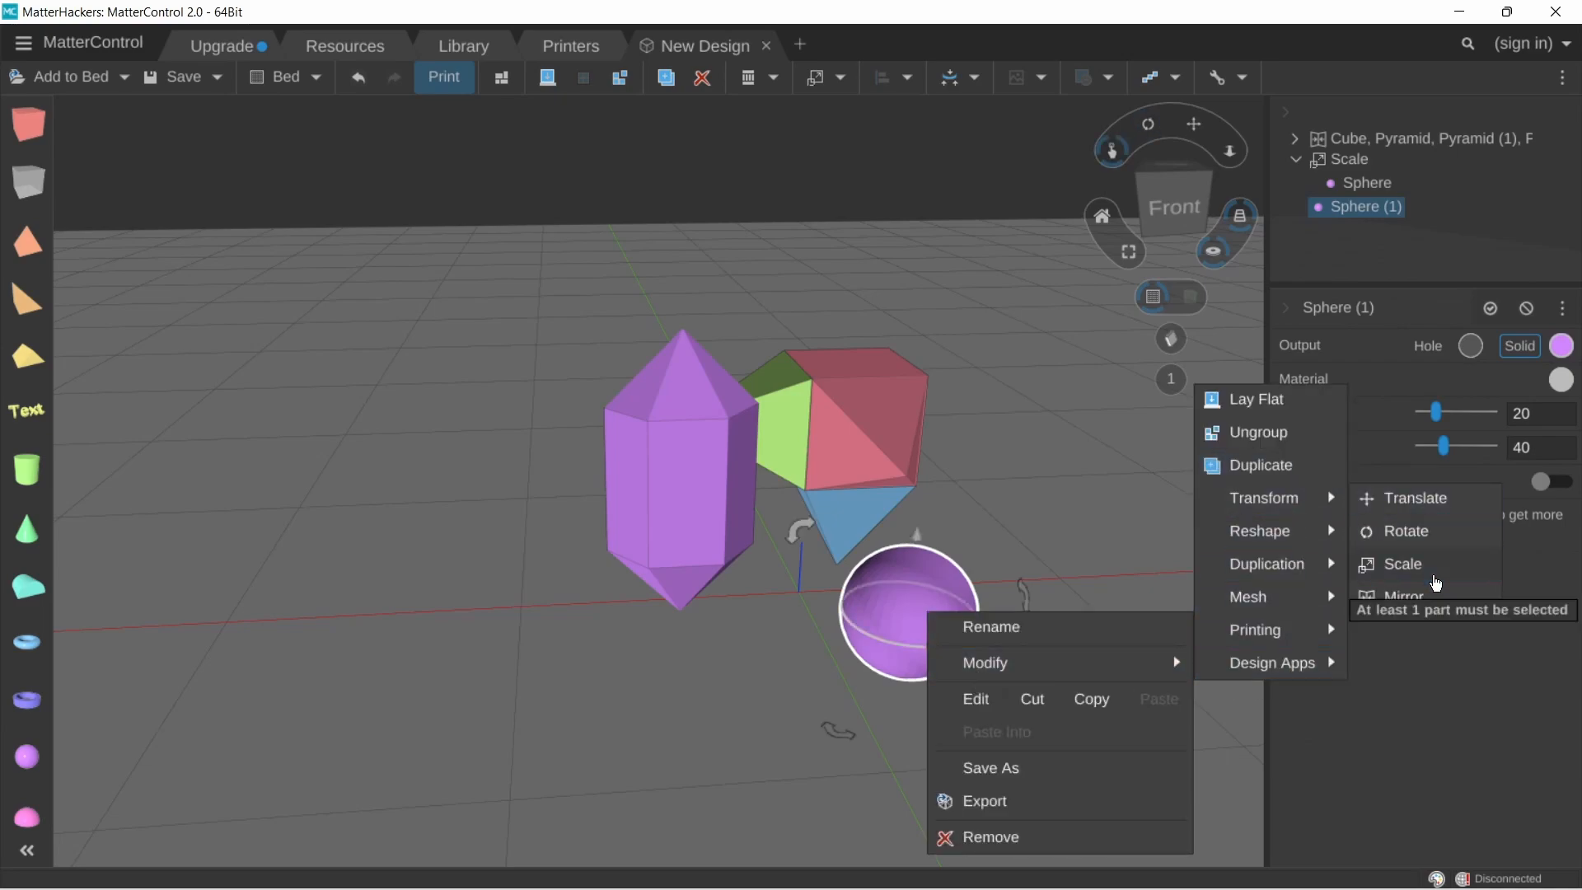
{"action": "left_click", "coordinate": [1433, 581]}
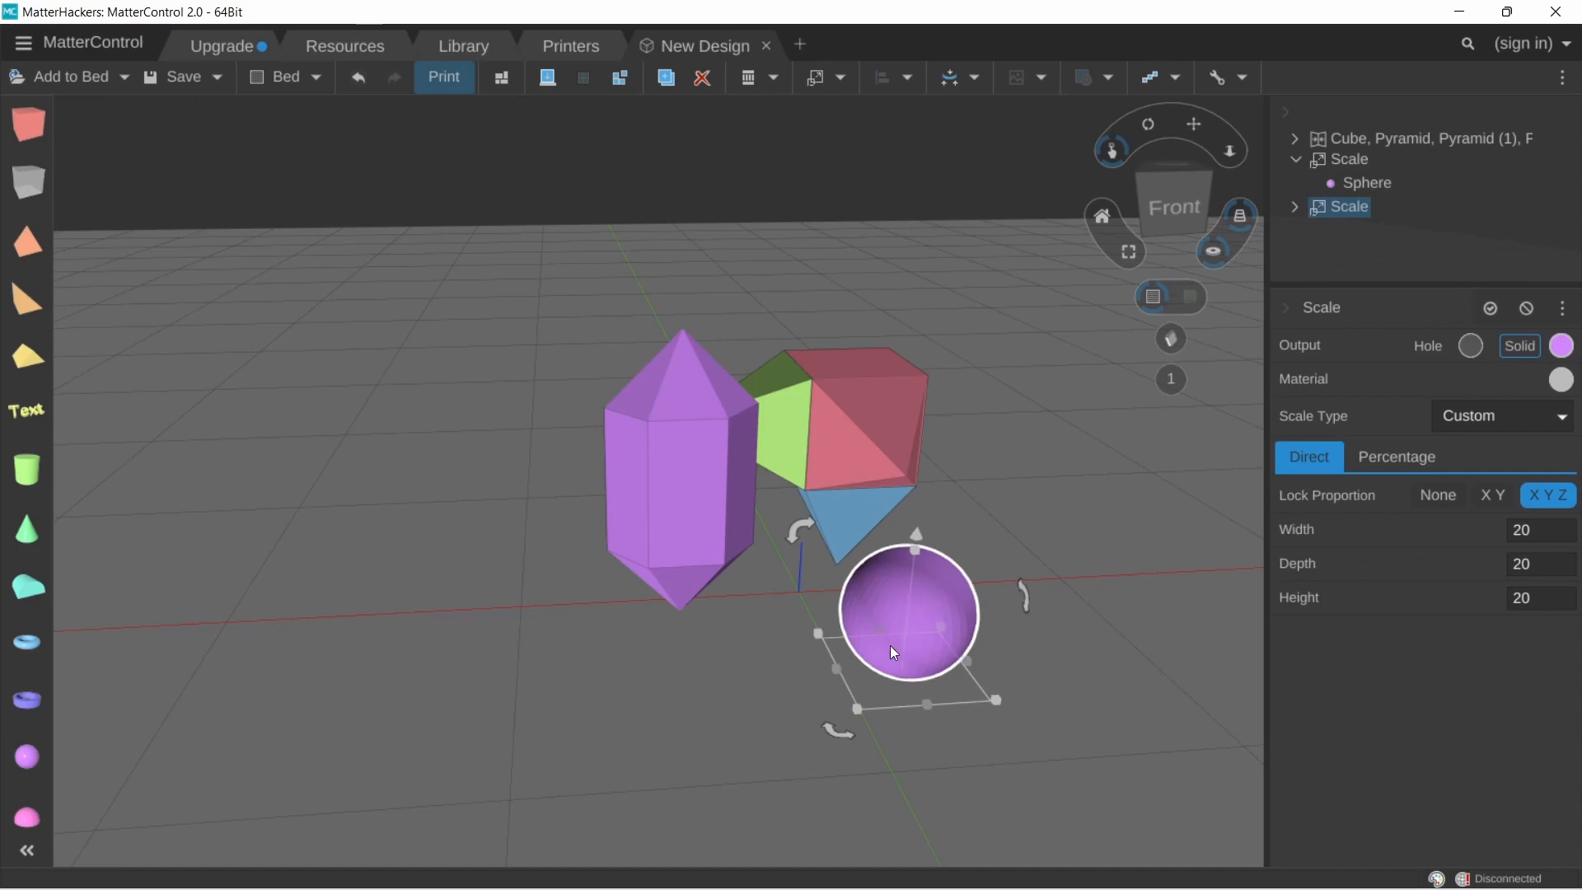
Set the sphere nested in the new Scale to 6 sides, enable Advanced and set Latitude Sides to 3
{"action": "left_click", "coordinate": [1175, 667]}
{"action": "left_click", "coordinate": [942, 667]}
{"action": "left_click", "coordinate": [1295, 209]}
{"action": "left_click", "coordinate": [1346, 229]}
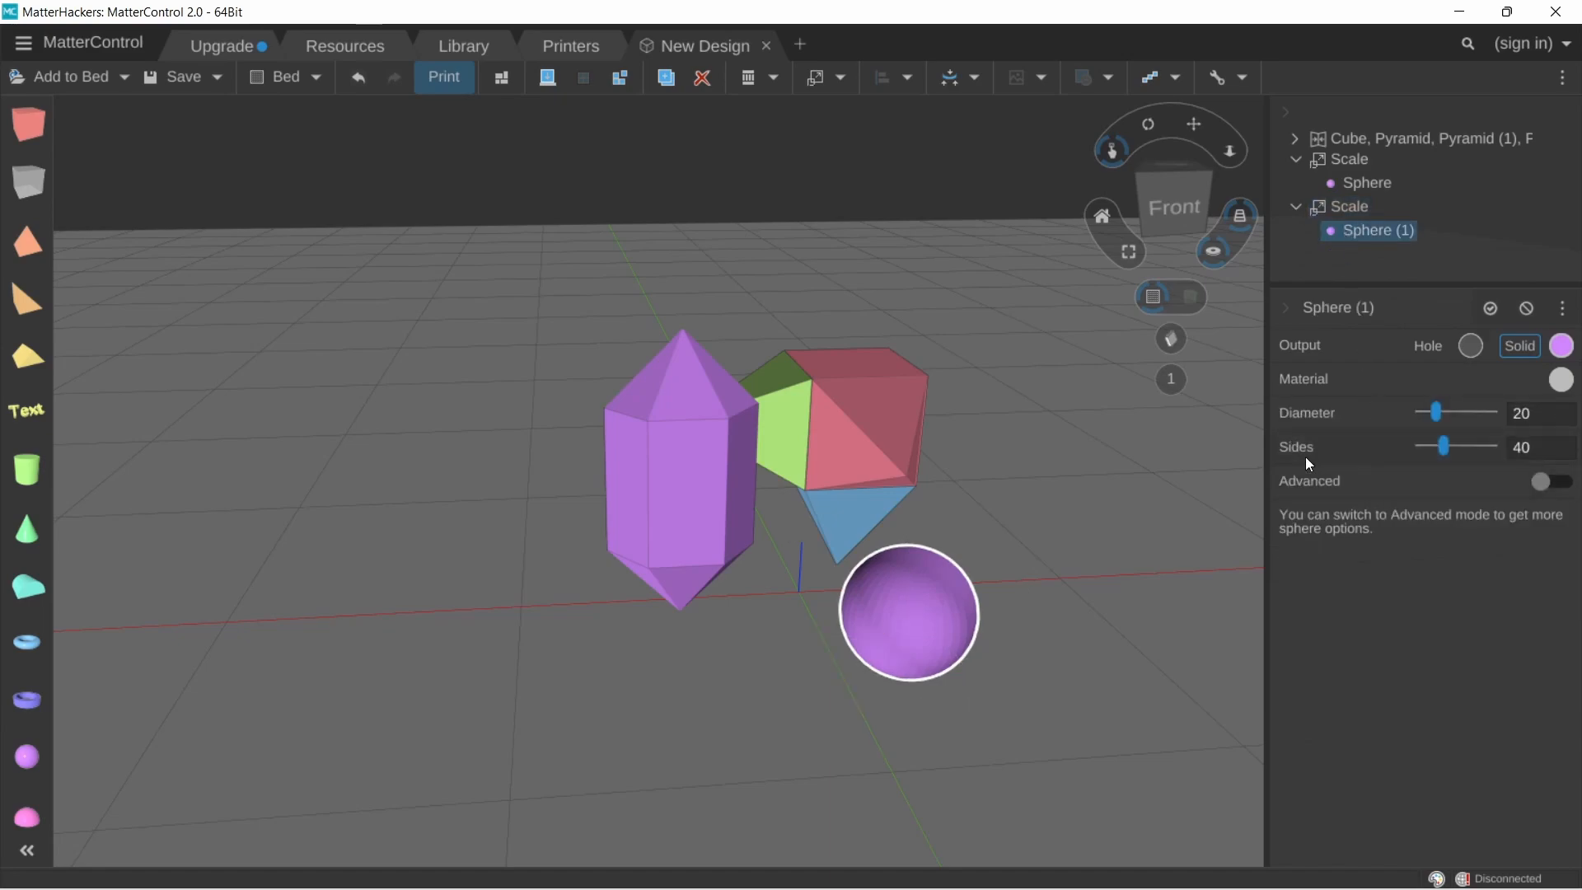
{"action": "left_click_drag", "start_coordinate": [1447, 441], "coordinate": [1432, 447]}
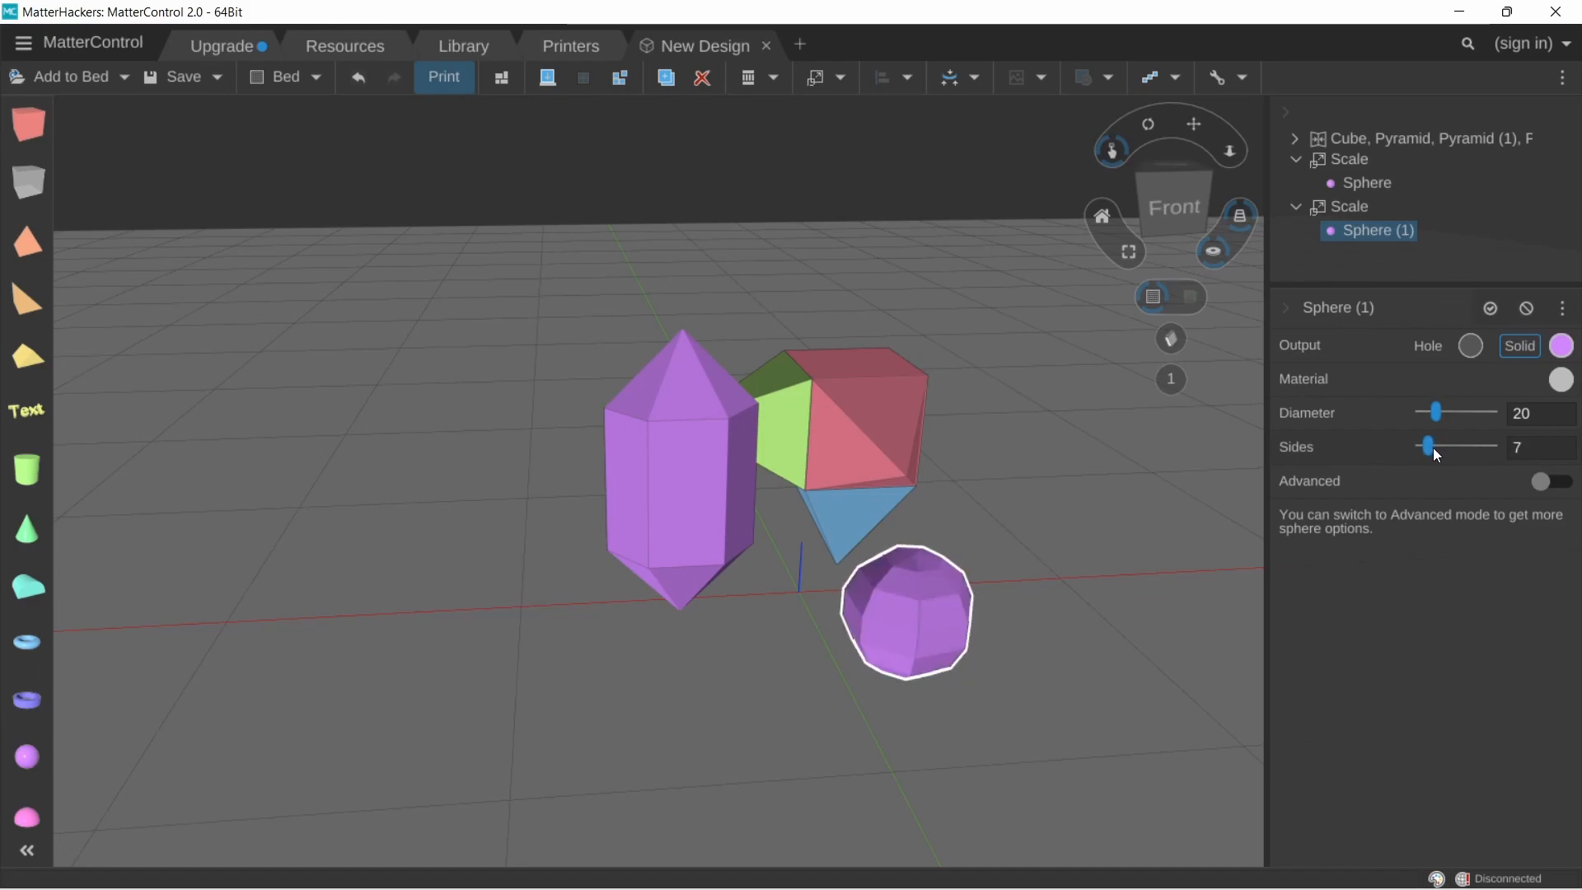
{"action": "left_click", "coordinate": [1432, 448]}
{"action": "left_click", "coordinate": [1554, 482]}
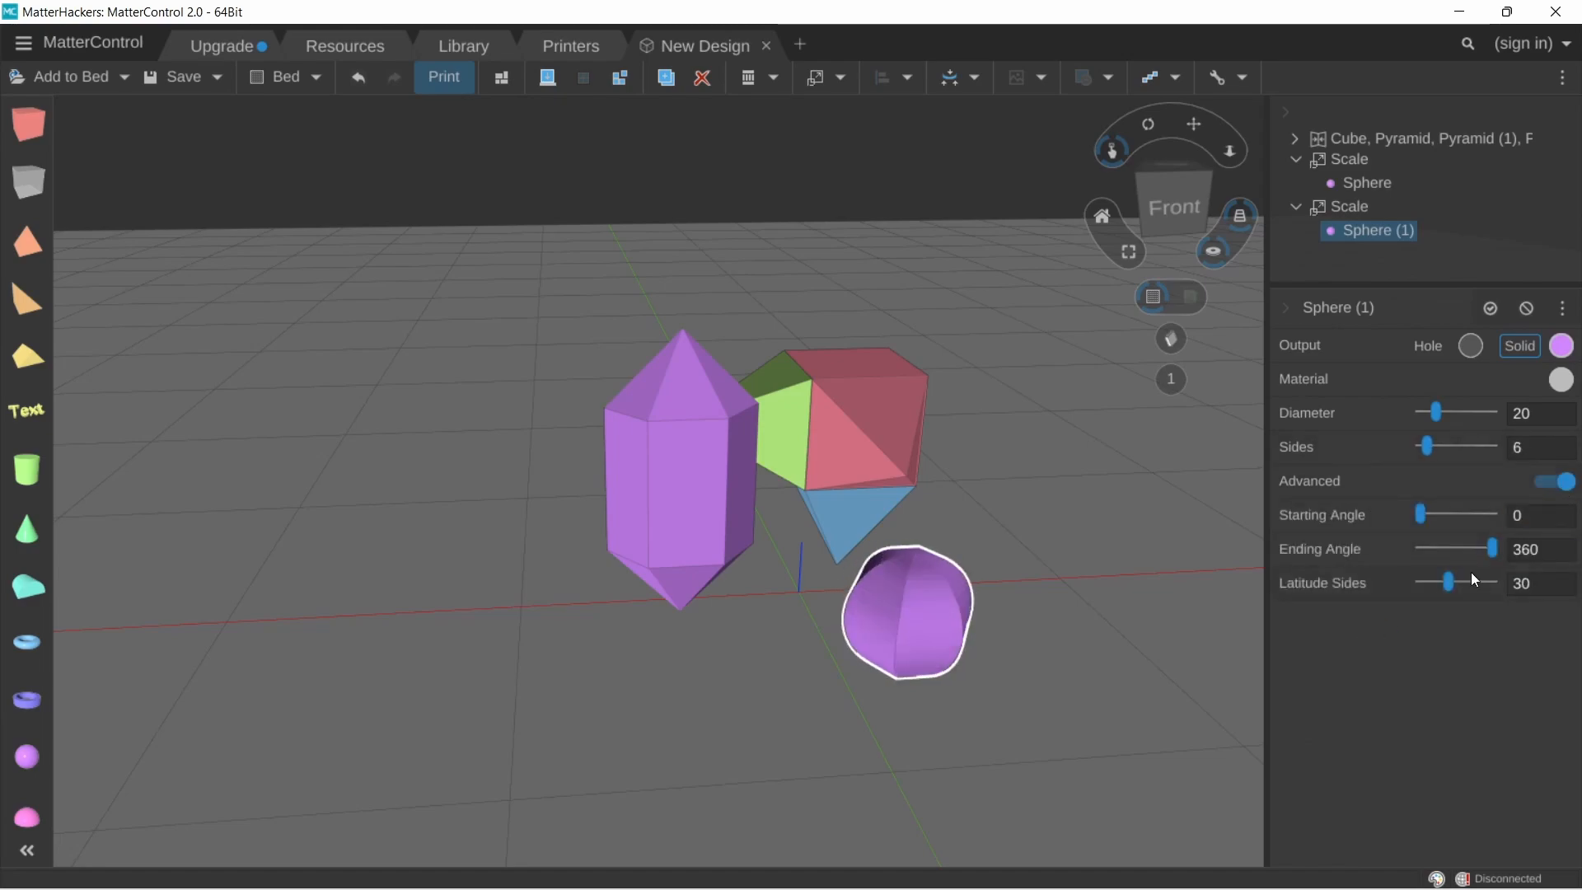
{"action": "left_click_drag", "start_coordinate": [1450, 586], "coordinate": [1202, 577]}
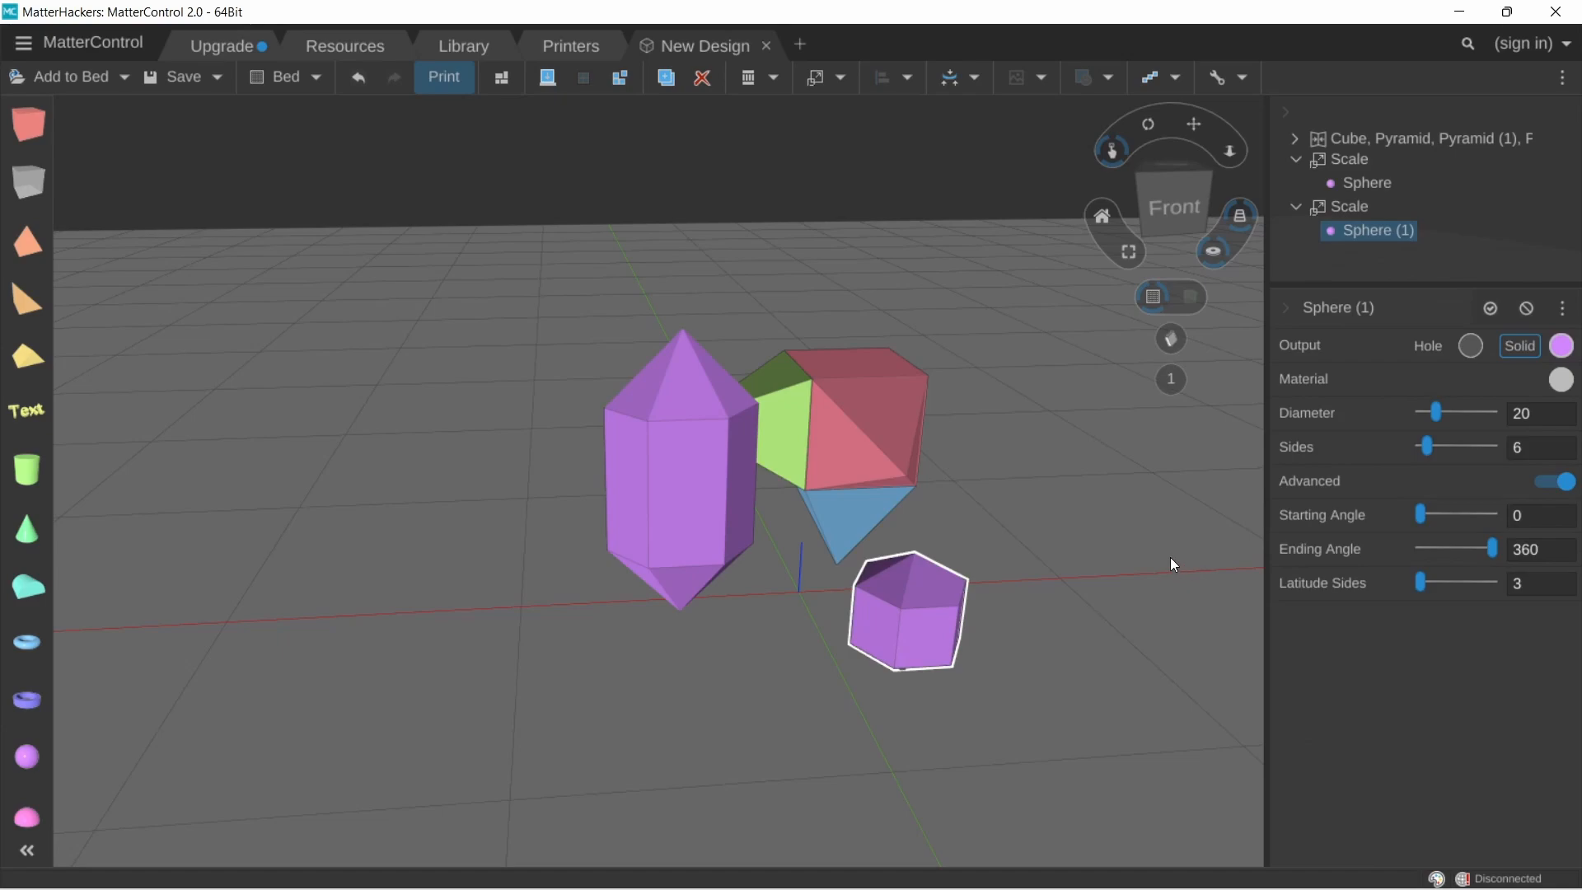
Set the new Scale's Lock Proportion to None and its width to 30
{"action": "left_click", "coordinate": [1349, 215]}
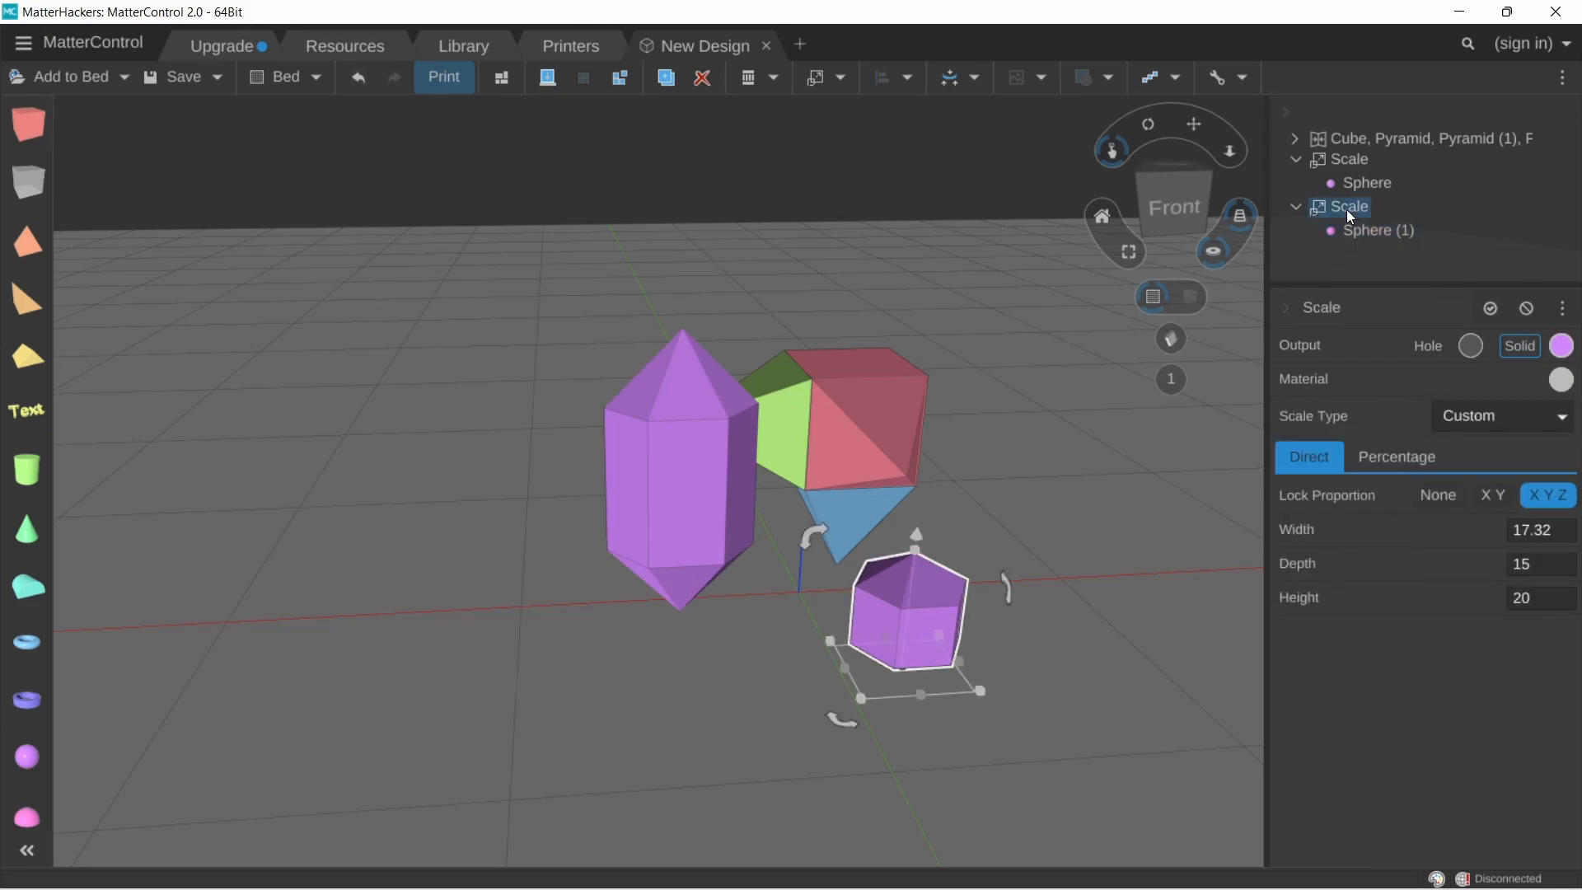
{"action": "left_click", "coordinate": [1438, 496]}
{"action": "left_click", "coordinate": [1568, 529]}
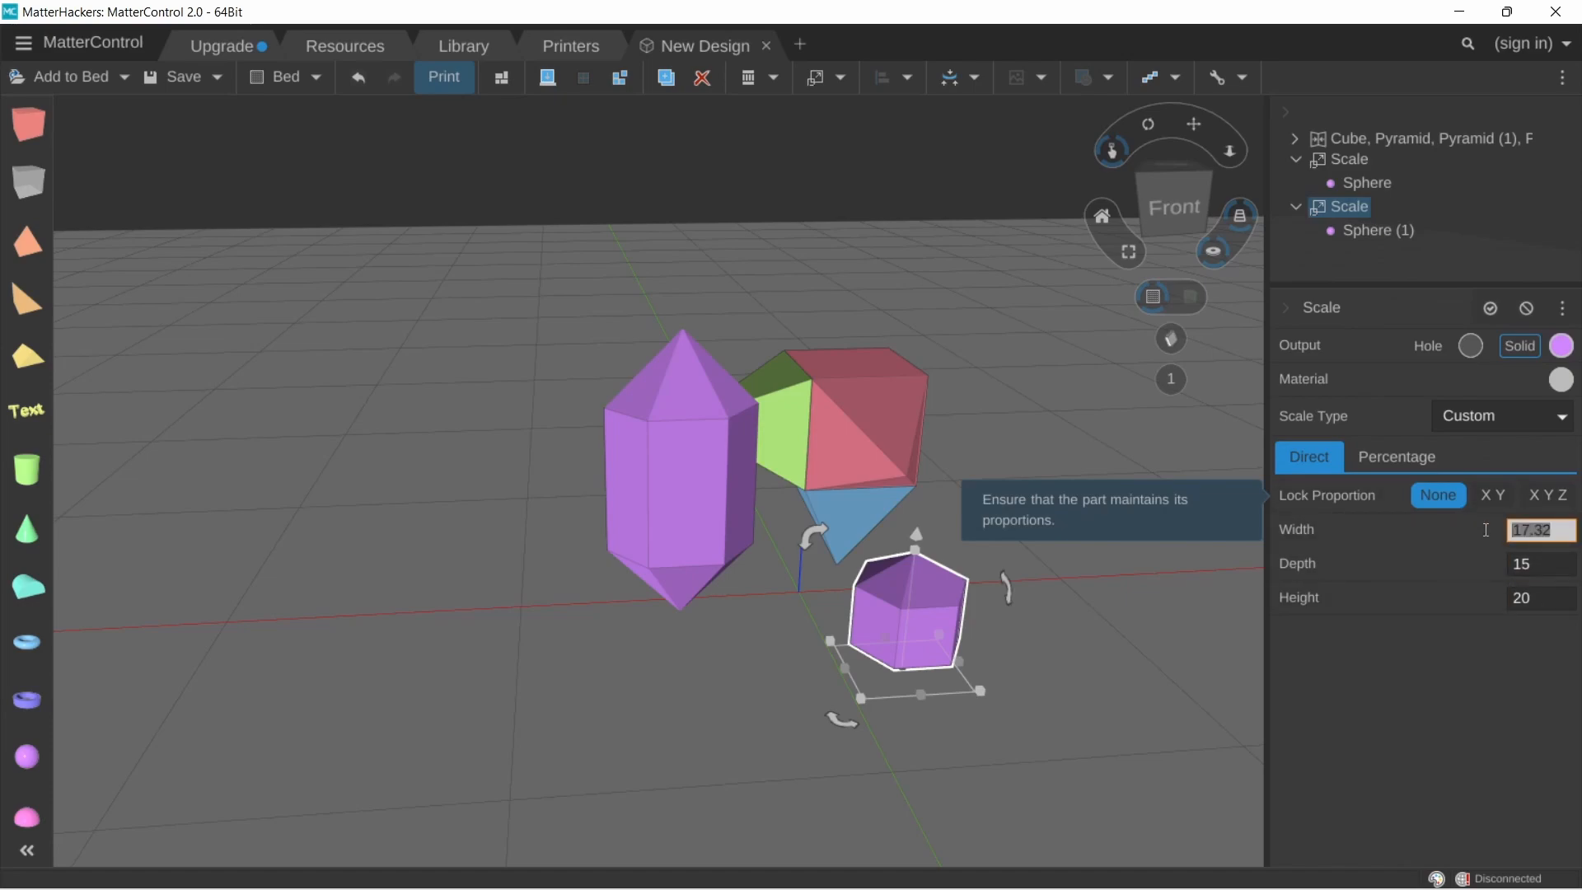
{"action": "type", "text": "30"}
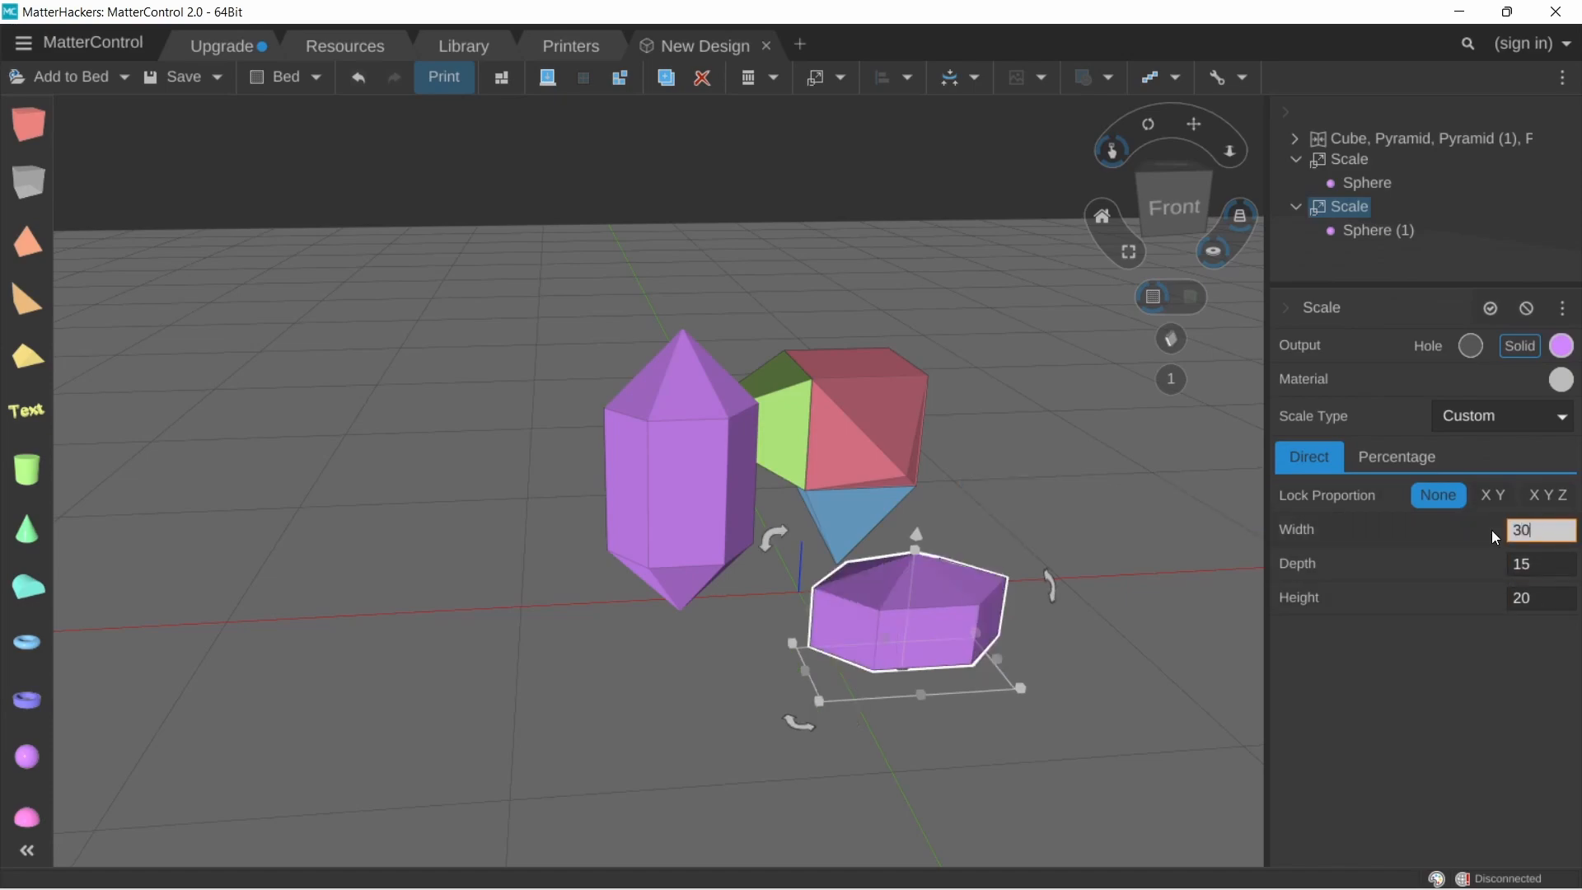
Set the second scaled sphere's height to 50 and inspect it beside the first one
{"action": "left_click", "coordinate": [1558, 591]}
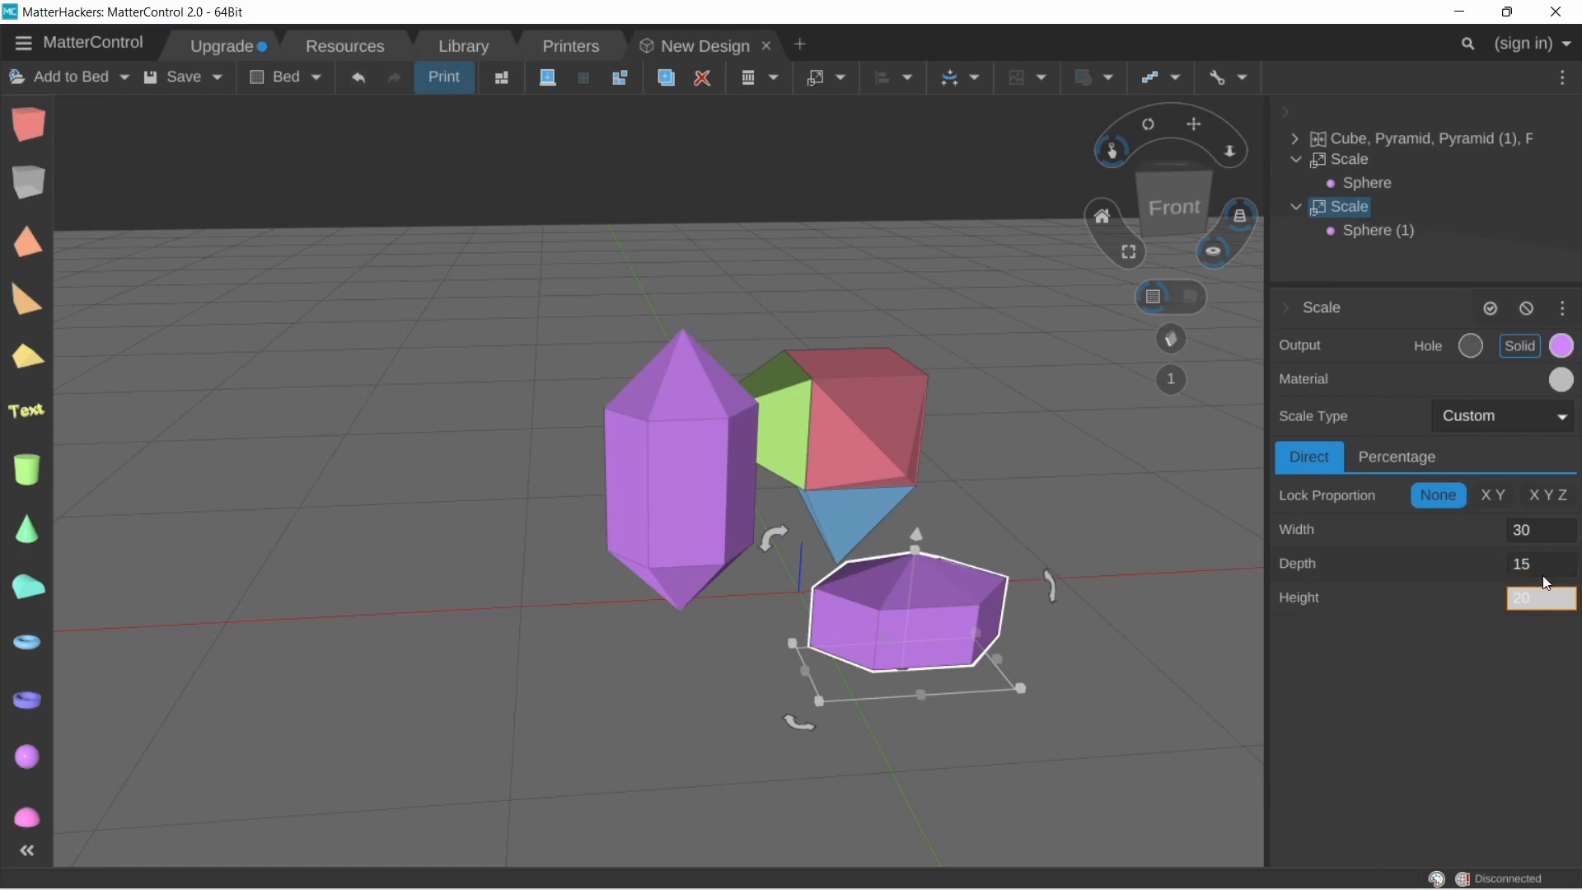
{"action": "left_click", "coordinate": [1543, 598]}
{"action": "type", "text": "50"}
{"action": "scroll", "coordinate": [744, 697], "scroll_direction": "up", "scroll_amount": 3}
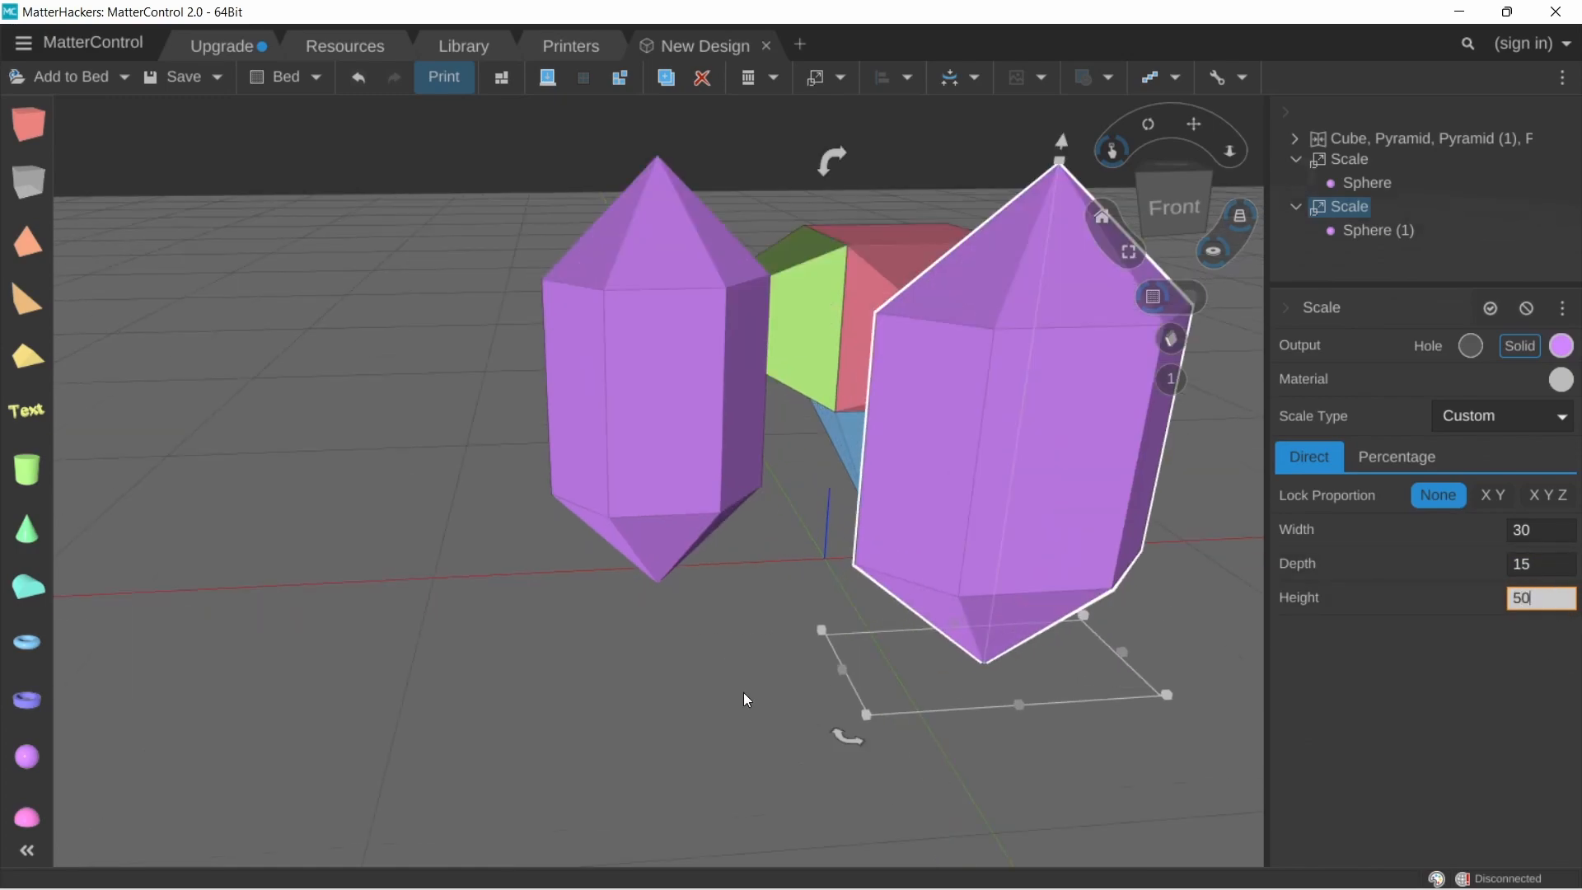
{"action": "scroll", "coordinate": [743, 695], "scroll_direction": "down", "scroll_amount": 2}
{"action": "right_click_drag", "start_coordinate": [679, 595], "coordinate": [837, 619]}
{"action": "right_click_drag", "start_coordinate": [555, 426], "coordinate": [517, 418]}
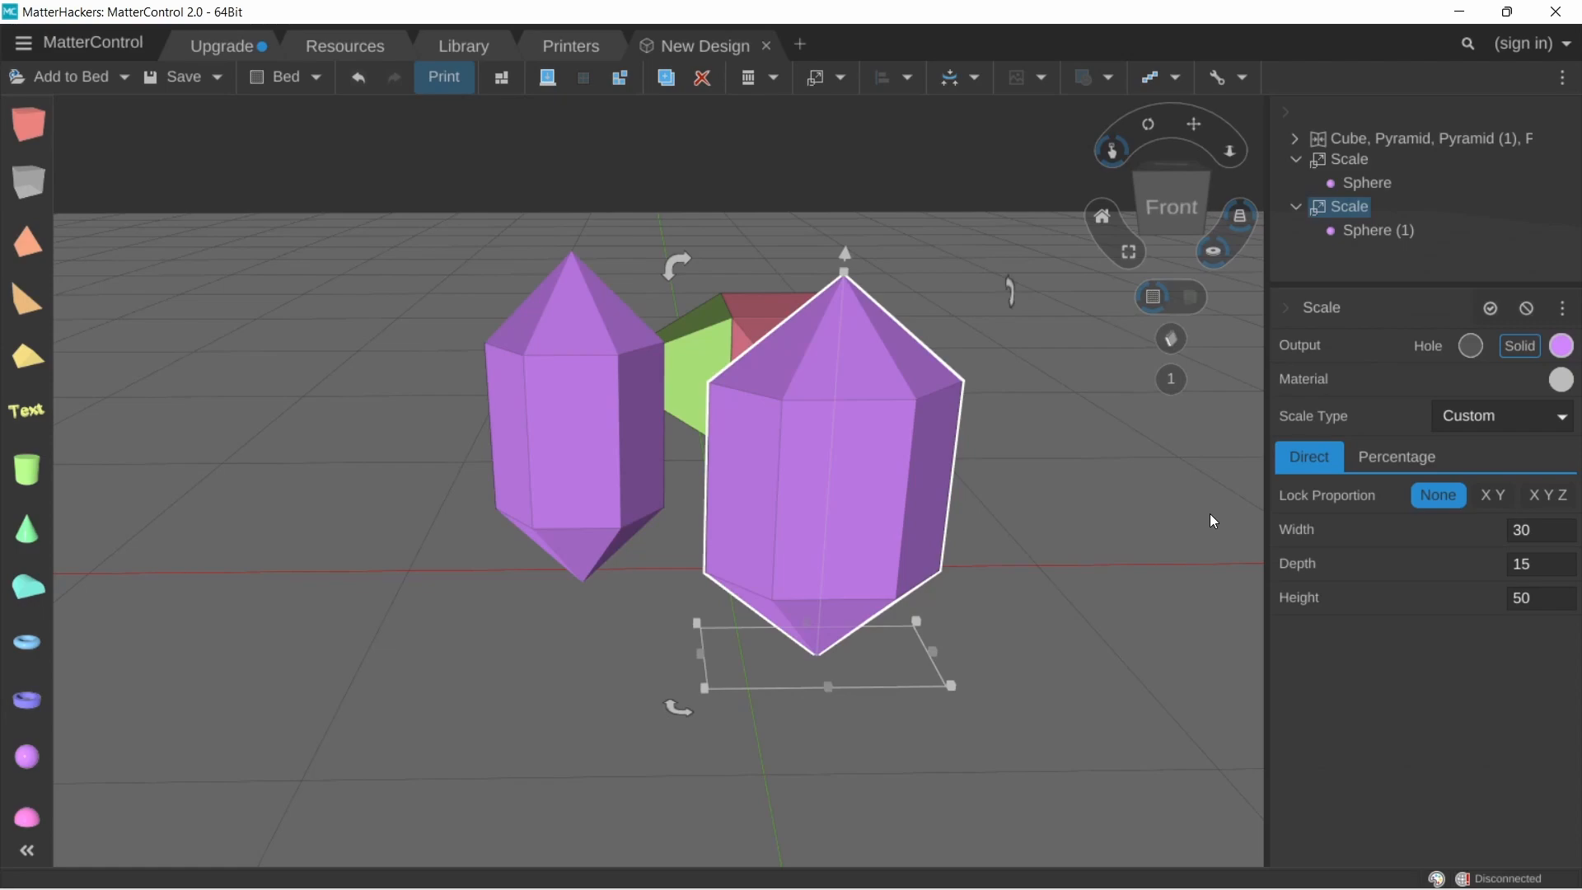
{"action": "scroll", "coordinate": [1059, 548], "scroll_direction": "down", "scroll_amount": 2}
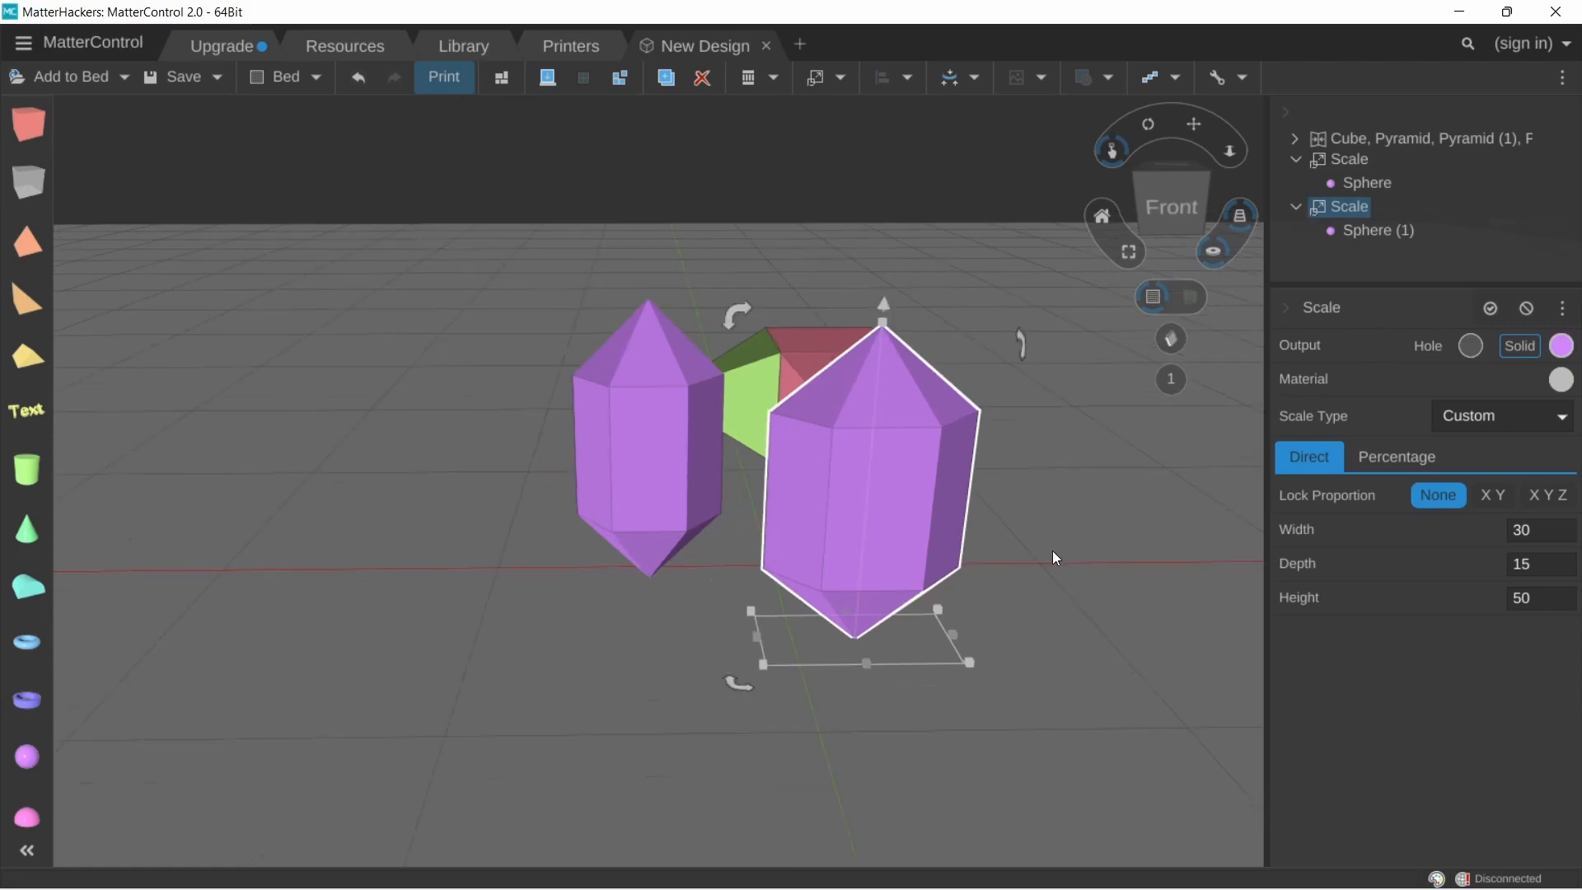